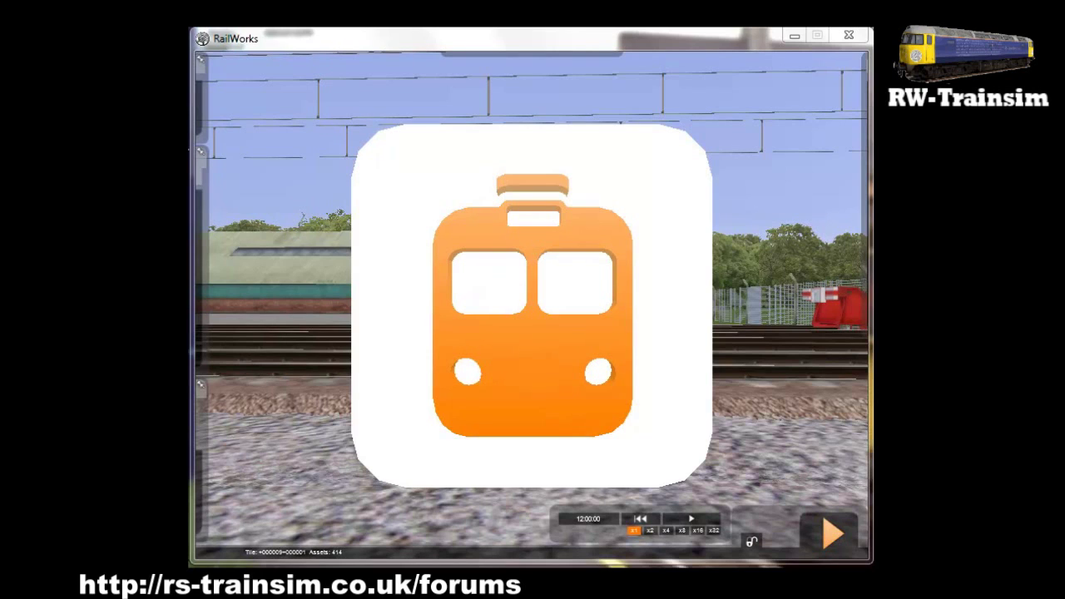
# - Title the scenario "Slammer circular" and enter "SlamdoorTrains" as its author in the scenario marker's properties
pyautogui.moveTo(795, 190); pyautogui.dragTo(743, 265, button='right')
pyautogui.press('Down')
pyautogui.click(590, 406)
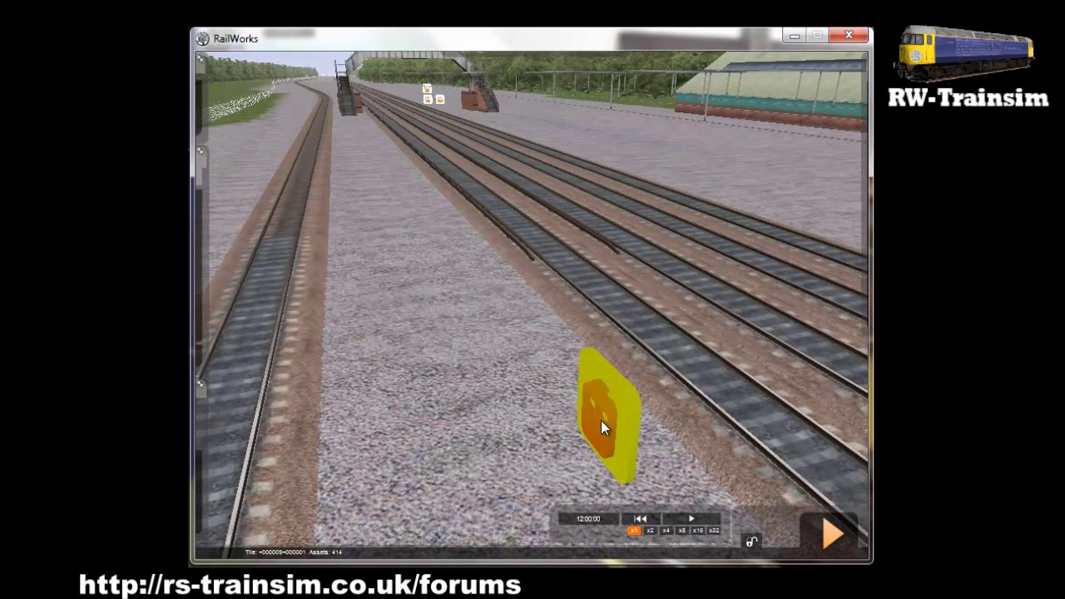
pyautogui.click(725, 284)
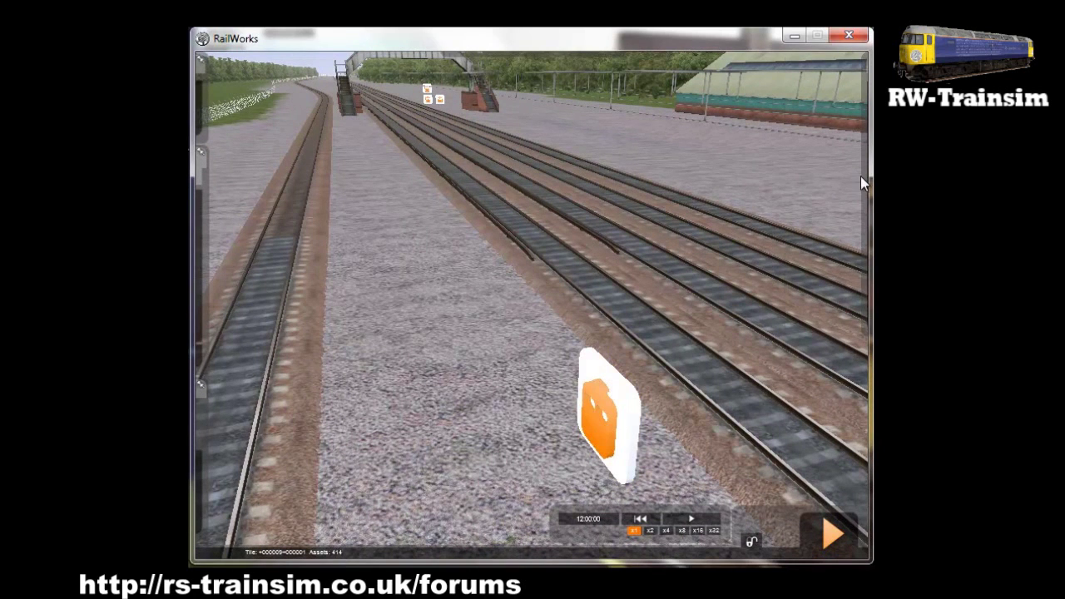
pyautogui.moveTo(850, 112)
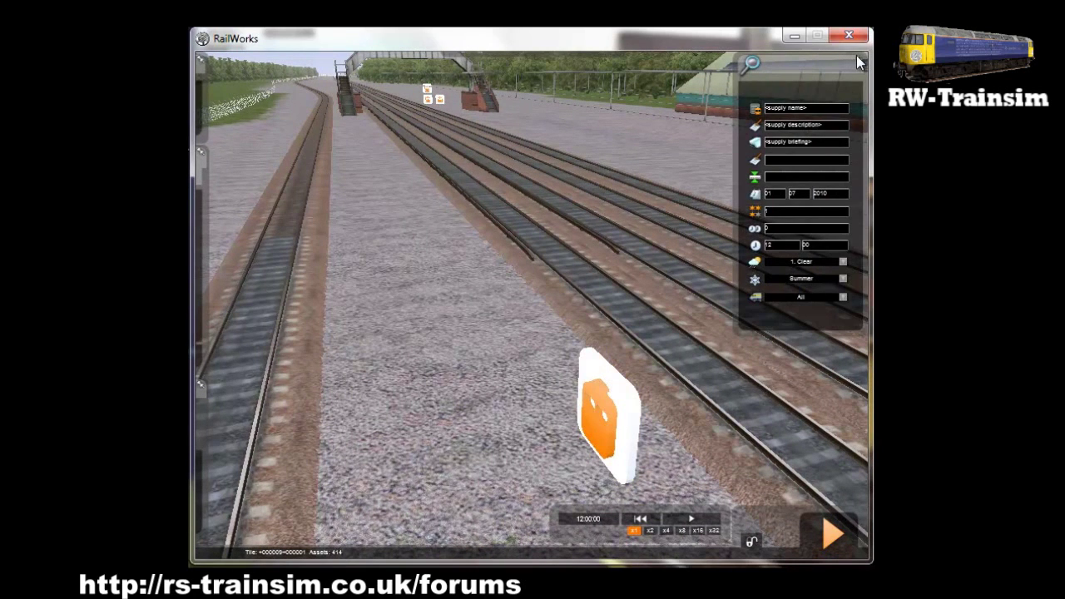
pyautogui.click(829, 107)
pyautogui.write('Slammer clircular')
pyautogui.click(801, 157)
pyautogui.write('Slamdoortrains')
pyautogui.press('Delete')
pyautogui.write('T')
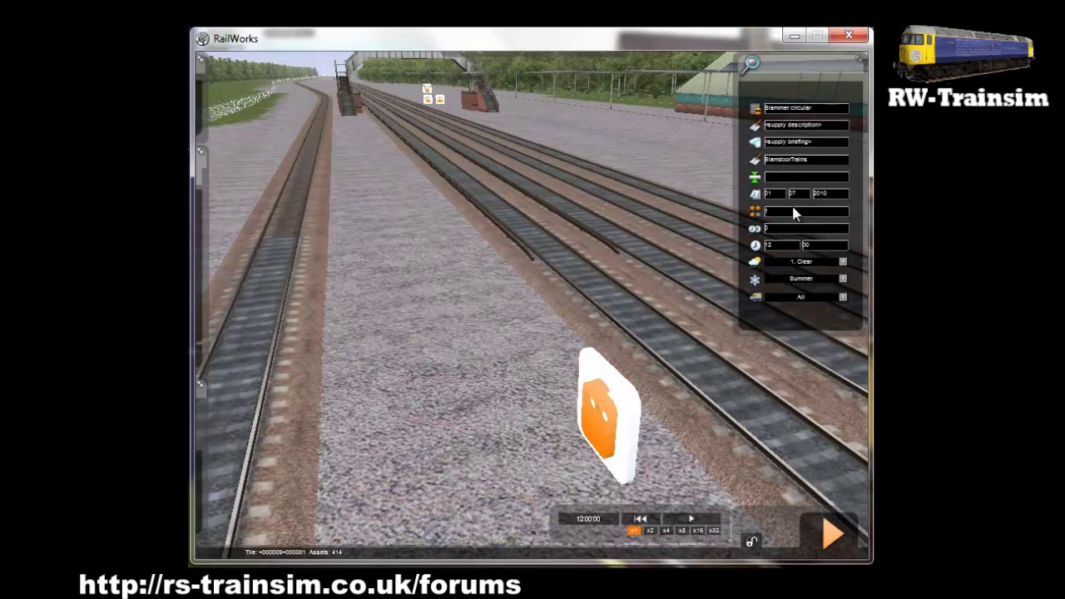
# - Set the scenario's start location to Applesford and its start hour to 15
pyautogui.click(785, 178)
pyautogui.write('Apples')
pyautogui.write(' and')
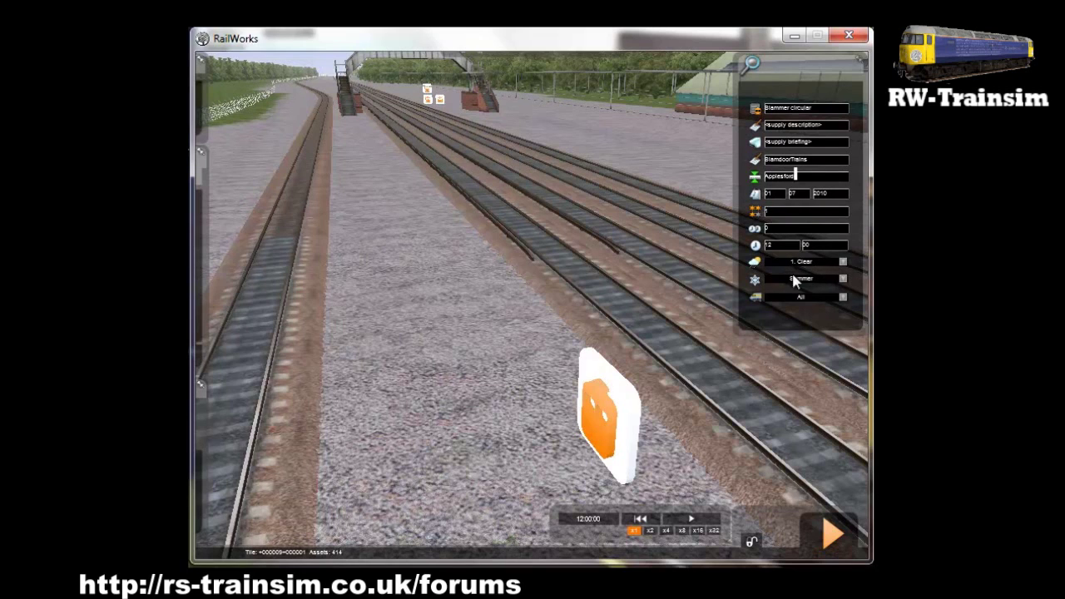
pyautogui.click(786, 246)
pyautogui.write('15')
# - Choose the DRB_SlimStuff provider in the object set filter and enable its UK assets
pyautogui.moveTo(192, 268)
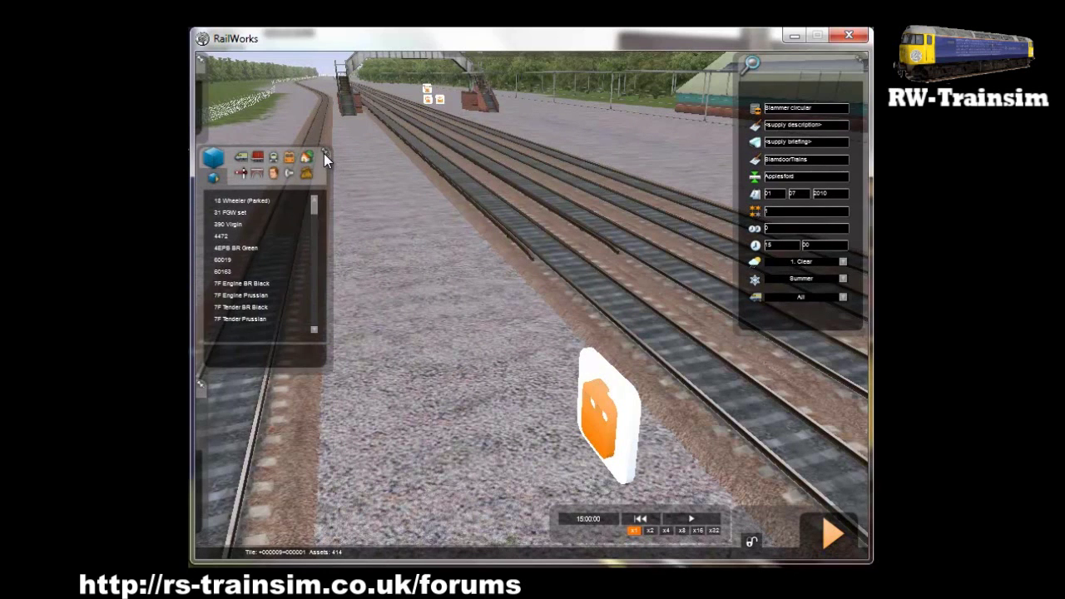
pyautogui.moveTo(324, 60)
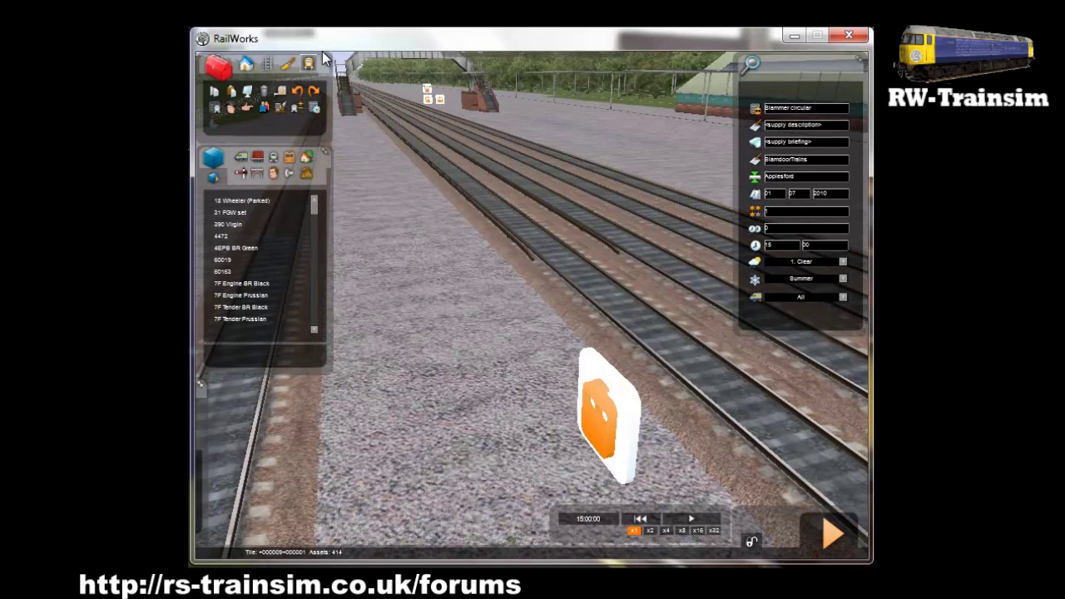
pyautogui.click(213, 180)
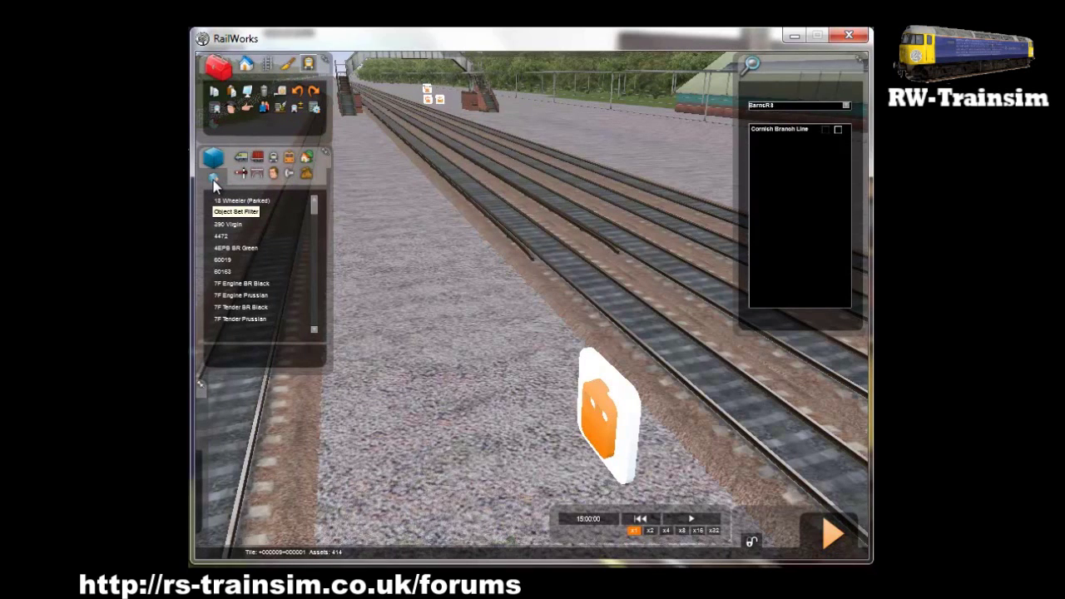
pyautogui.click(845, 105)
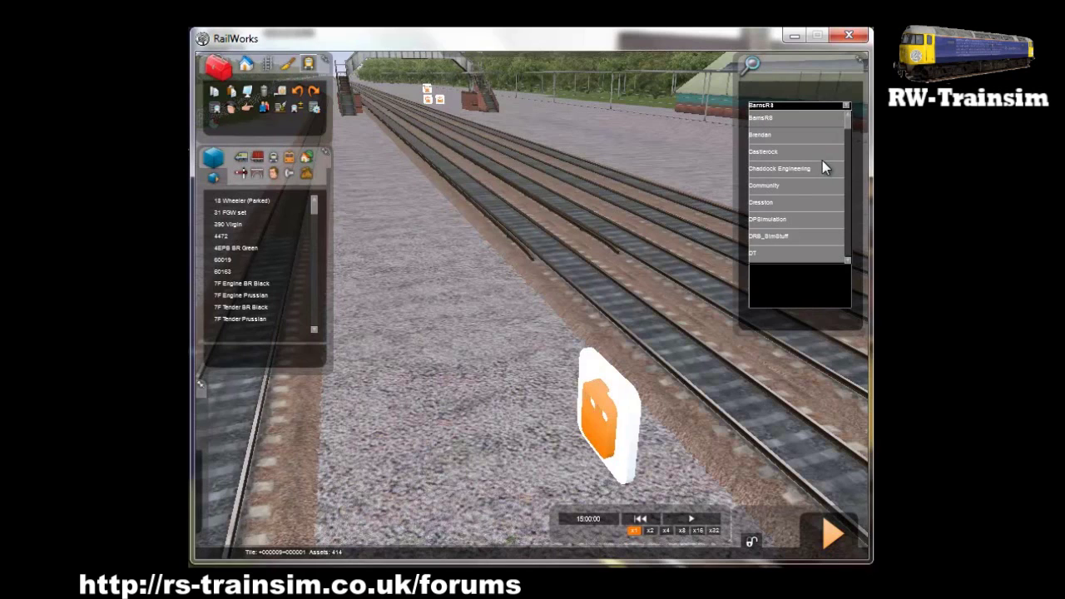
pyautogui.scroll(-3, 822, 167)
pyautogui.click(801, 185)
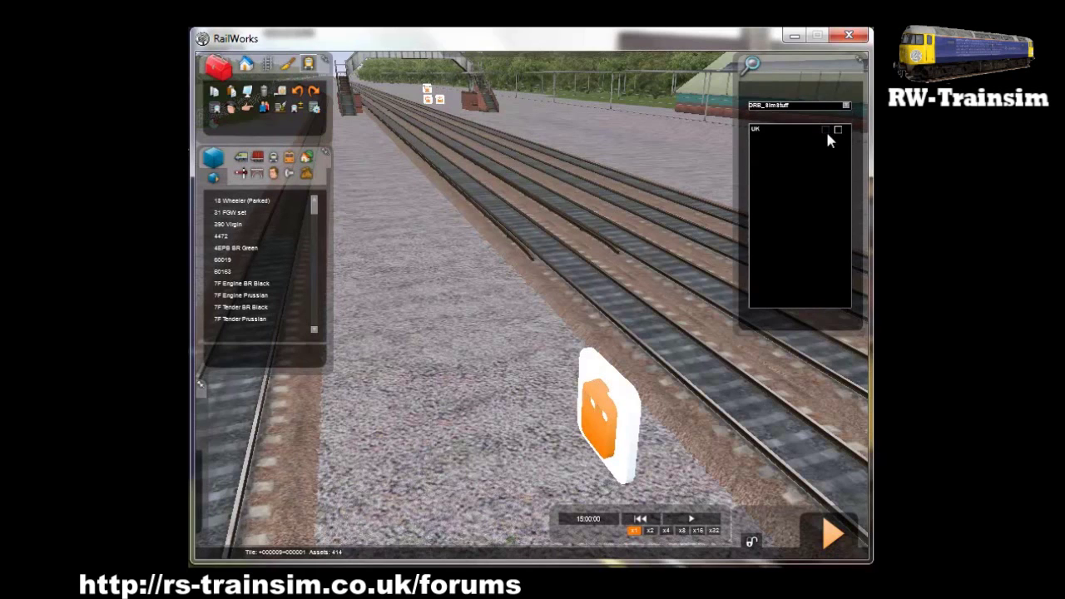
pyautogui.click(837, 129)
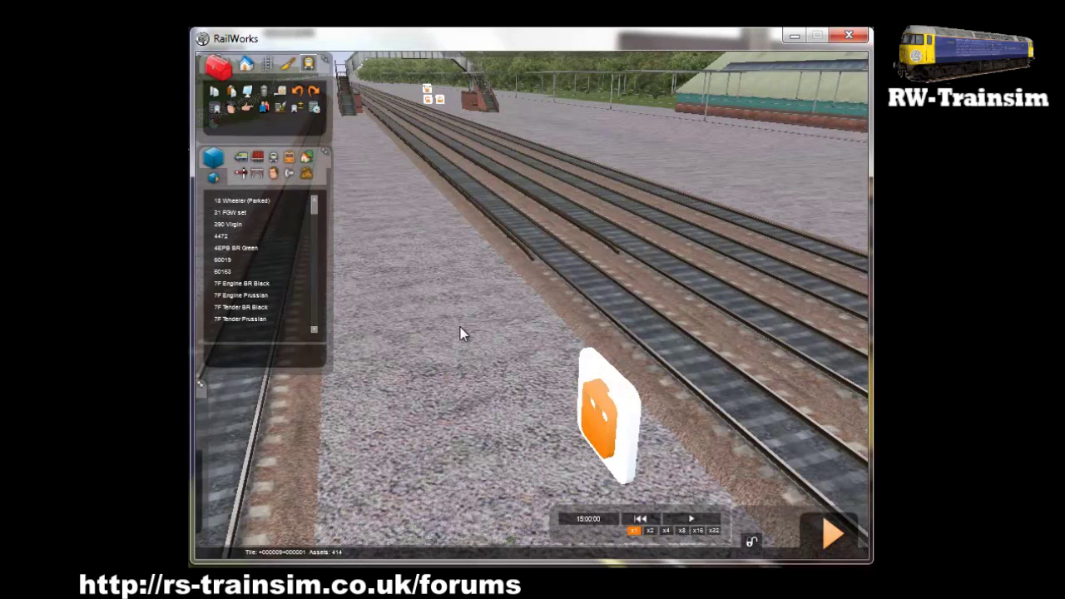
# - Place the preset NSE 4EPB consist on the track beside the scenario marker
pyautogui.click(272, 155)
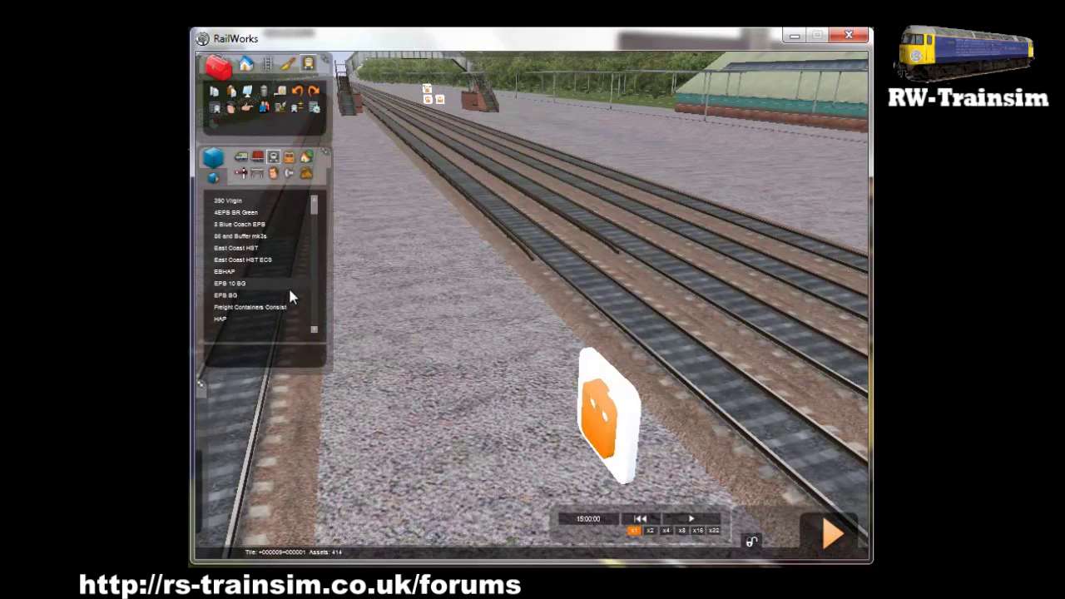
pyautogui.scroll(-1, 286, 293)
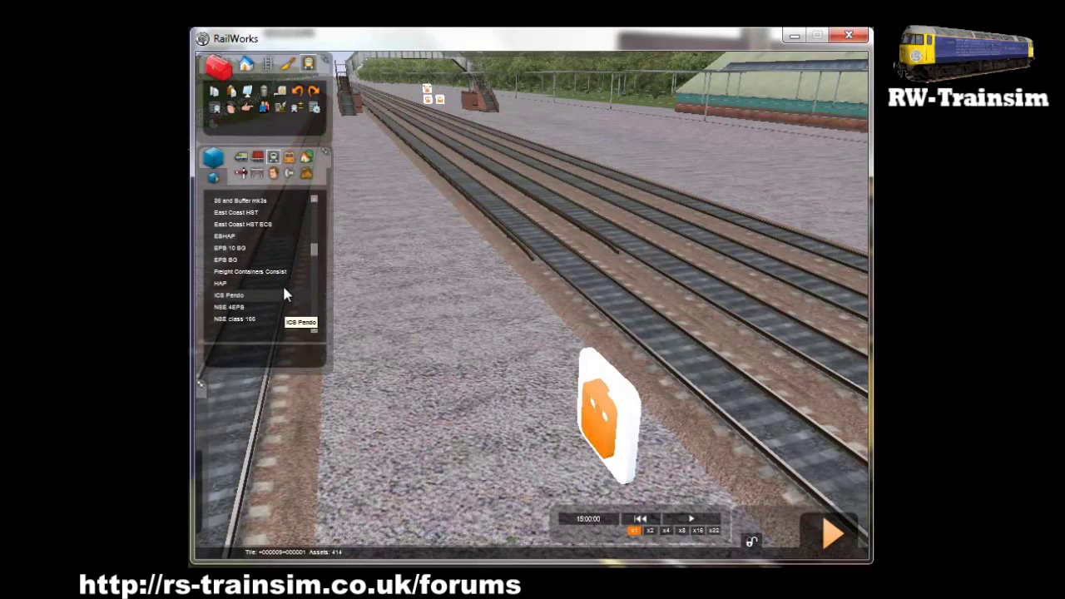
pyautogui.scroll(-1, 280, 289)
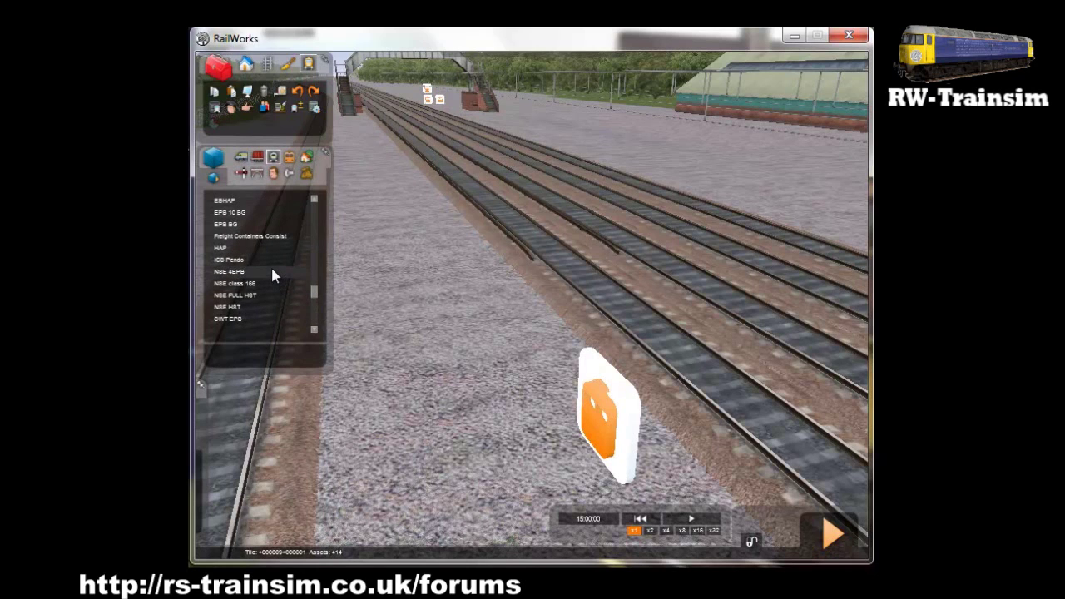
pyautogui.click(271, 272)
pyautogui.click(483, 182)
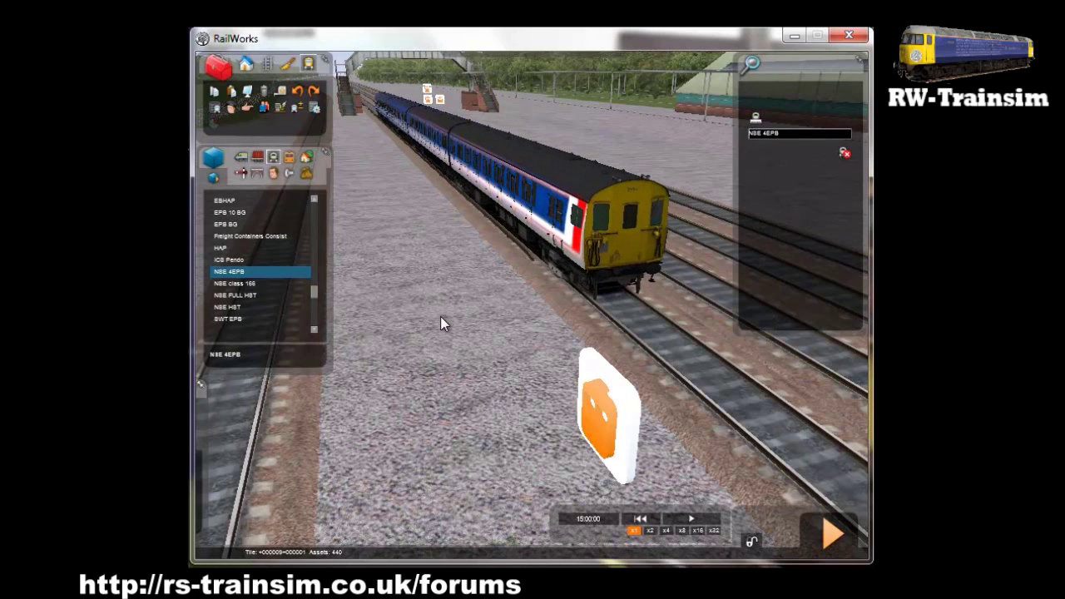
# - Add an SWT EPB consist to the footbridge end of the placed NSE 4EPB
pyautogui.moveTo(440, 316); pyautogui.dragTo(444, 316, button='right')
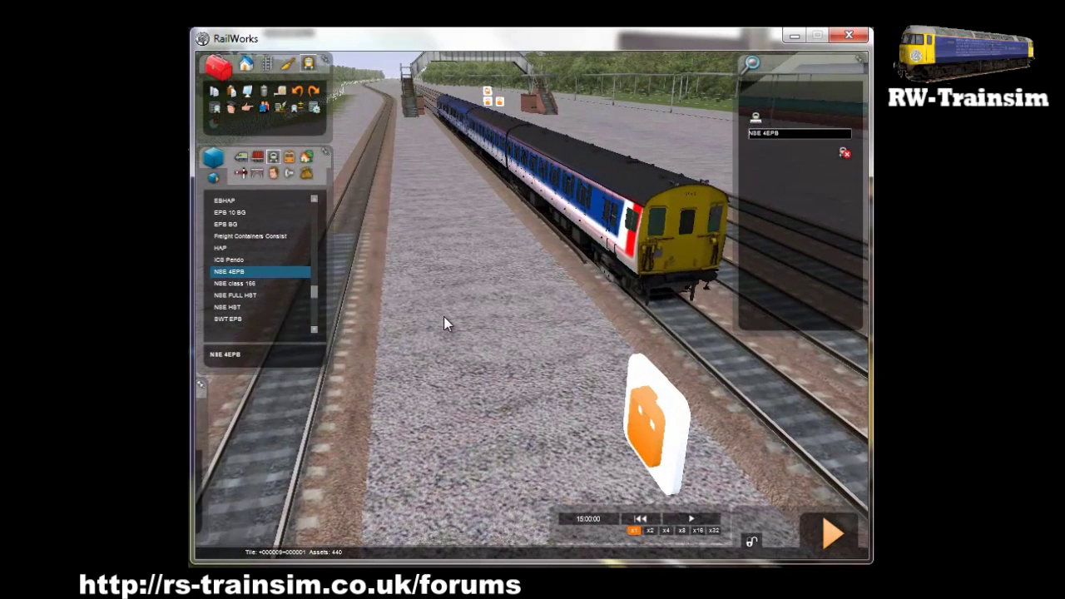
pyautogui.scroll(-2, 271, 303)
pyautogui.click(266, 293)
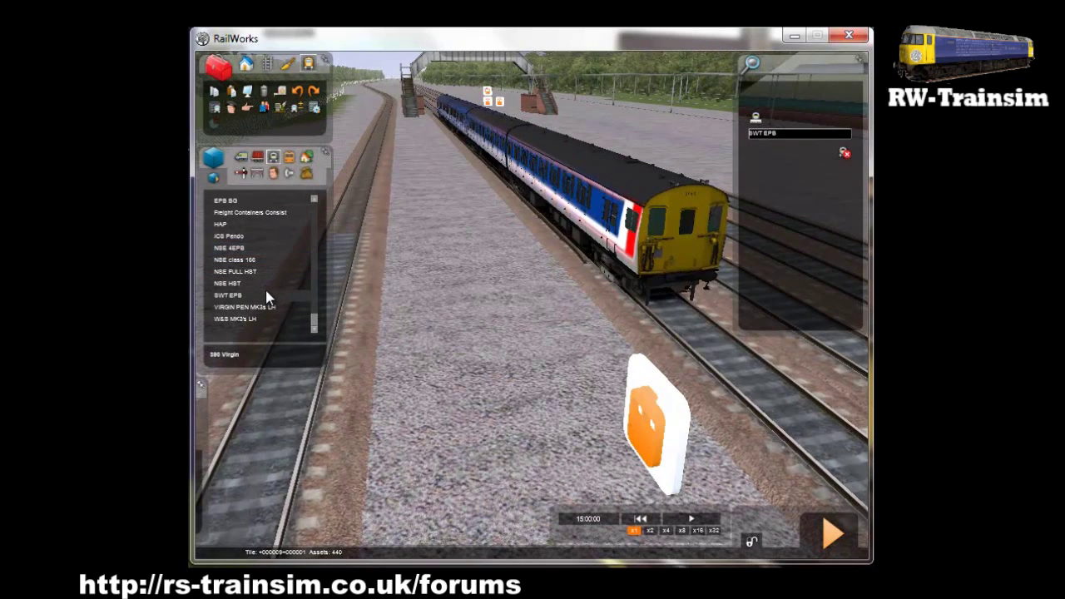
pyautogui.click(424, 104)
# - Add another NSE 4EPB consist to the free end of the SWT EPB
pyautogui.moveTo(431, 363); pyautogui.dragTo(432, 364, button='right')
pyautogui.press('Up')
pyautogui.moveTo(504, 385); pyautogui.dragTo(527, 380, button='right')
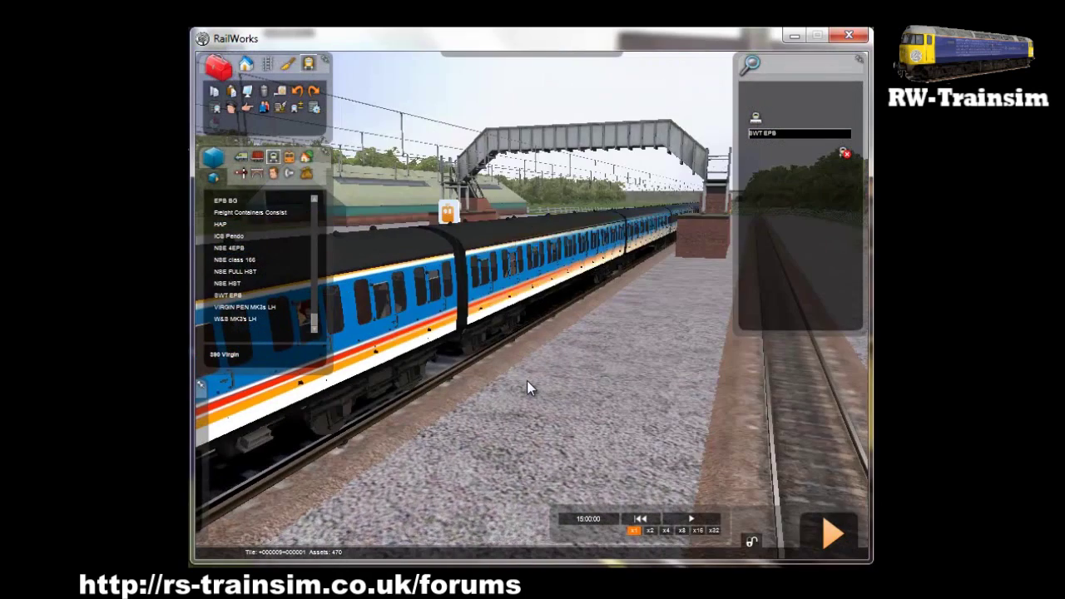
pyautogui.click(551, 273)
pyautogui.moveTo(223, 433)
pyautogui.moveTo(548, 443); pyautogui.dragTo(141, 541, button='right')
pyautogui.scroll(-5, 547, 443)
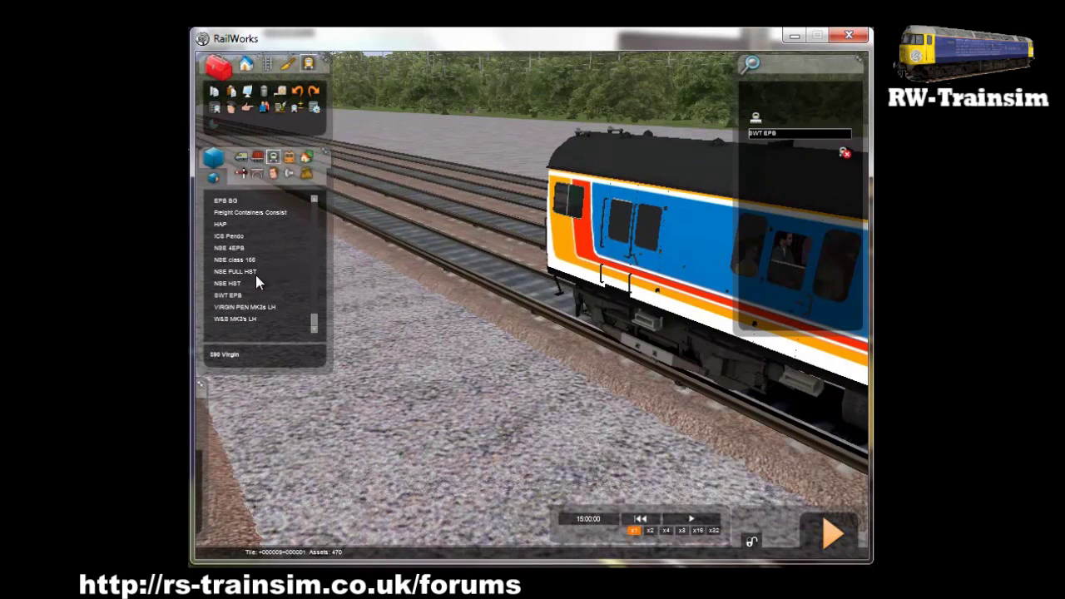
pyautogui.click(254, 248)
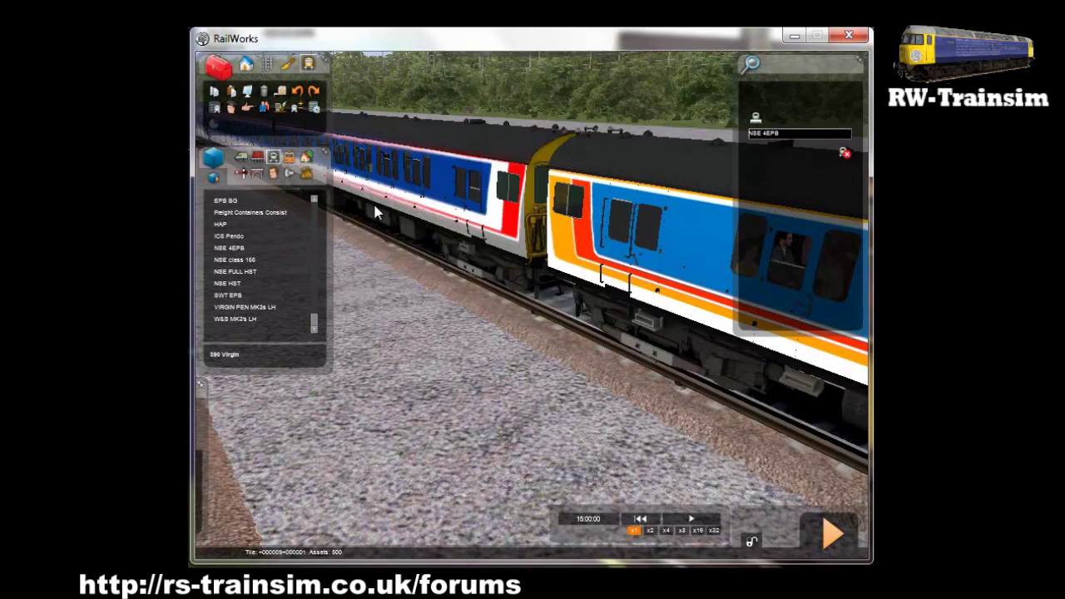
# - Inspect the assembled train along its full length, from the added NSE 4EPB back to the opposite end
pyautogui.moveTo(503, 394)
pyautogui.mouseDown(button='right')
pyautogui.moveTo(524, 396)
pyautogui.moveTo(503, 397)
pyautogui.mouseUp(button='right')
pyautogui.press('Up')
pyautogui.press('Left')
pyautogui.press('Up')
pyautogui.press('Right')
pyautogui.press('Right')
pyautogui.press('Right')
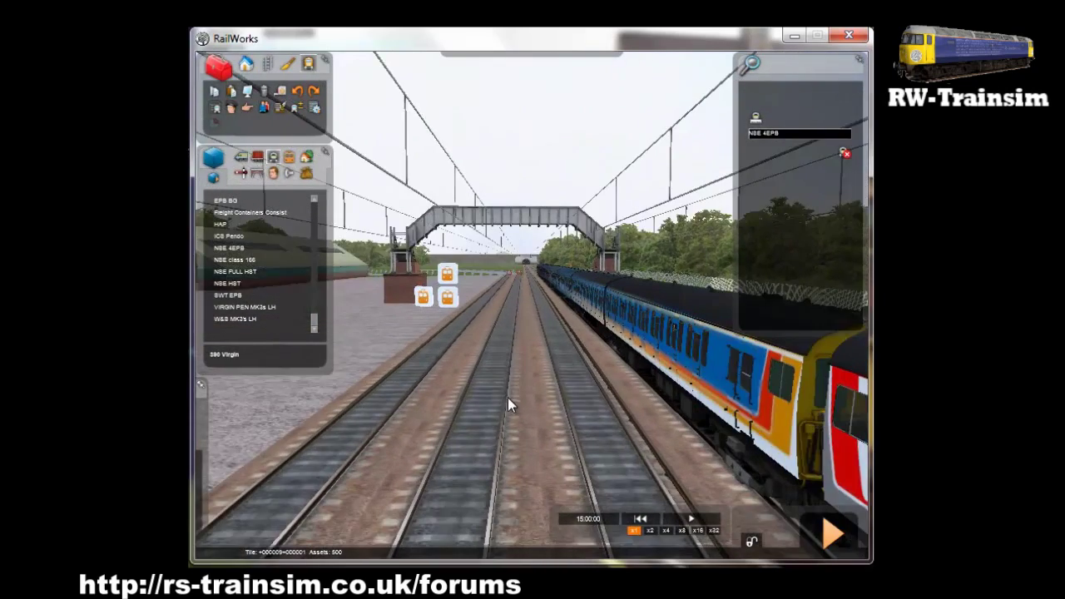
pyautogui.press('Right')
pyautogui.press('Right')
pyautogui.press('Right')
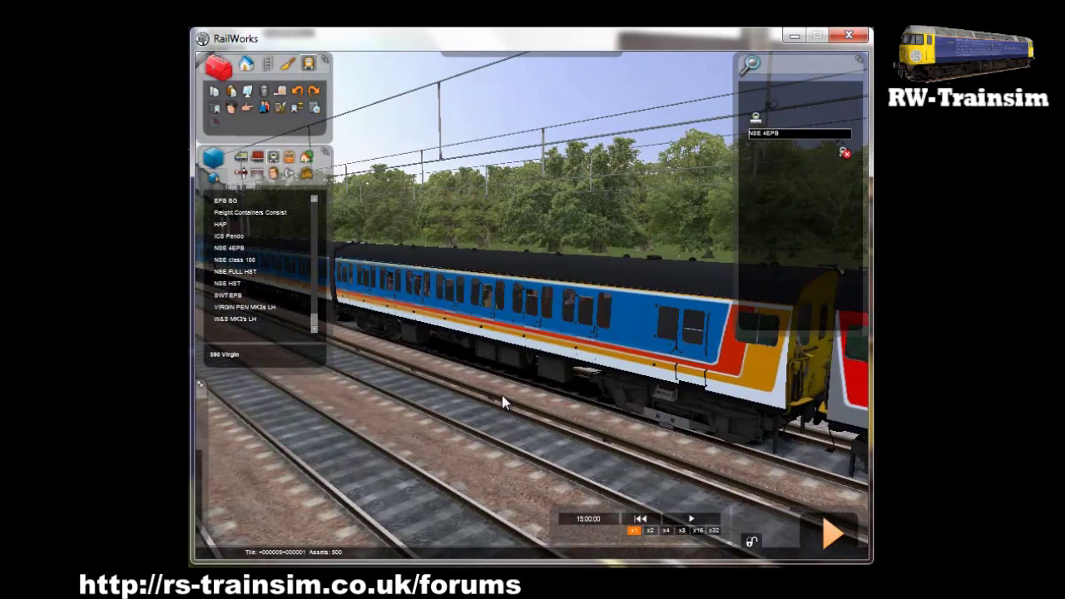
pyautogui.press('Left')
pyautogui.press('Left')
pyautogui.press('Left')
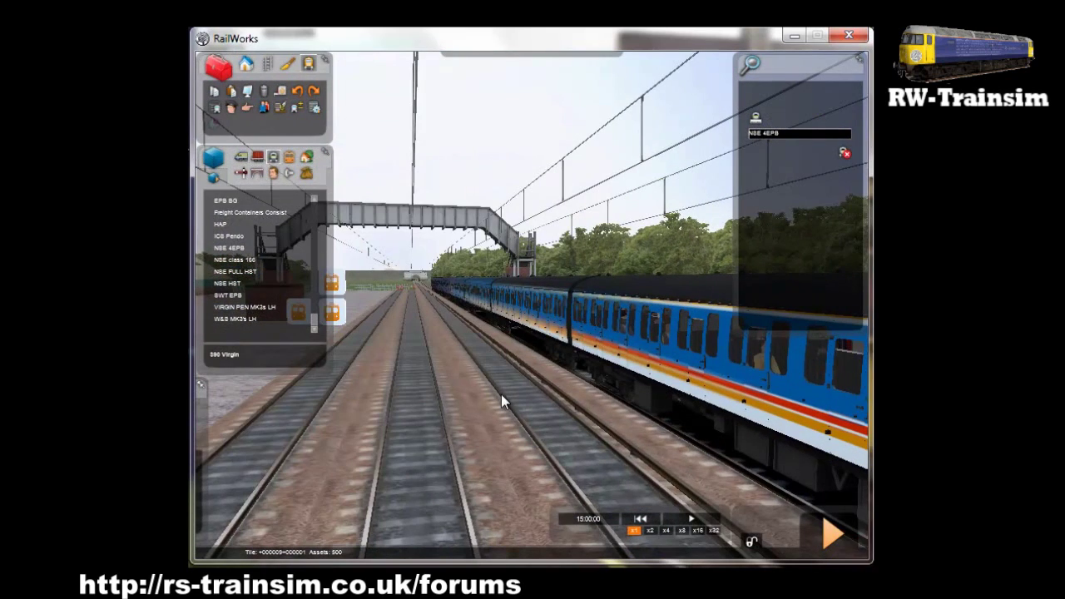
pyautogui.press('Right')
pyautogui.press('Right')
pyautogui.press('Right')
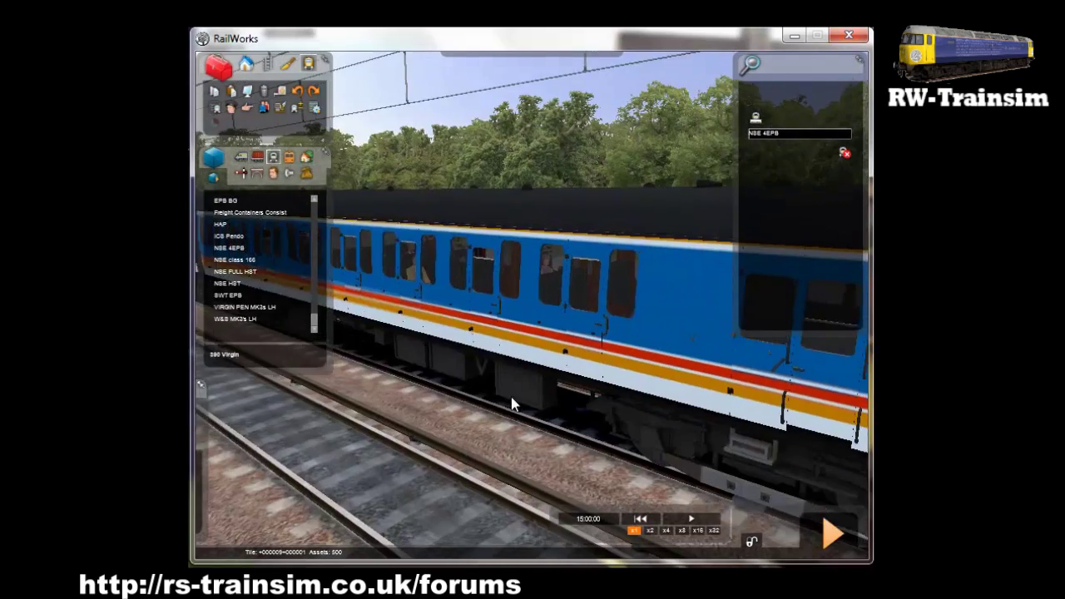
pyautogui.moveTo(512, 404); pyautogui.dragTo(503, 394, button='right')
pyautogui.press('Up')
pyautogui.press('Up')
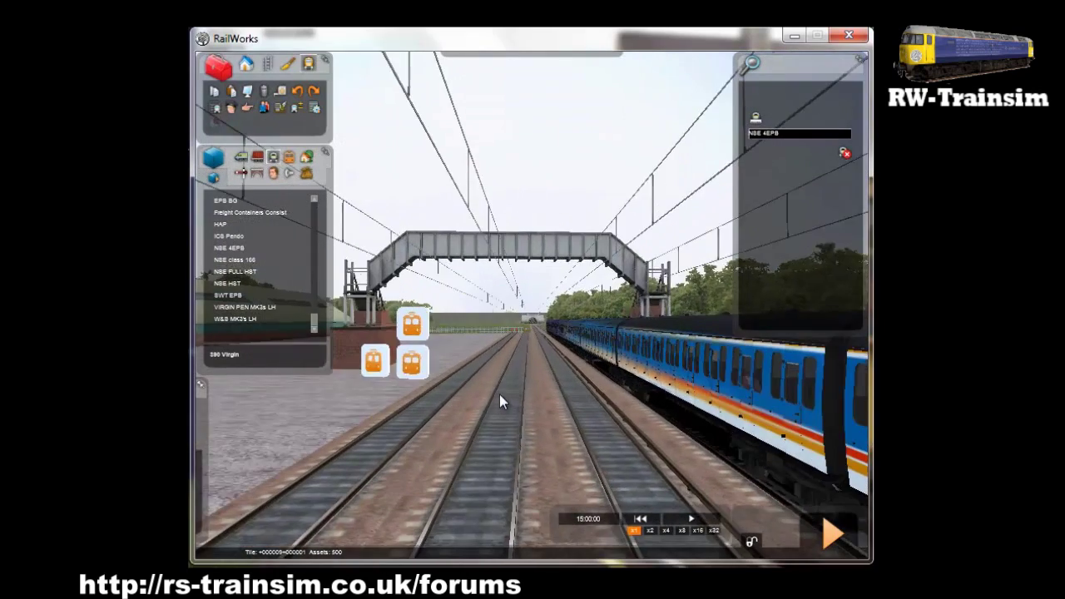
pyautogui.press('Up')
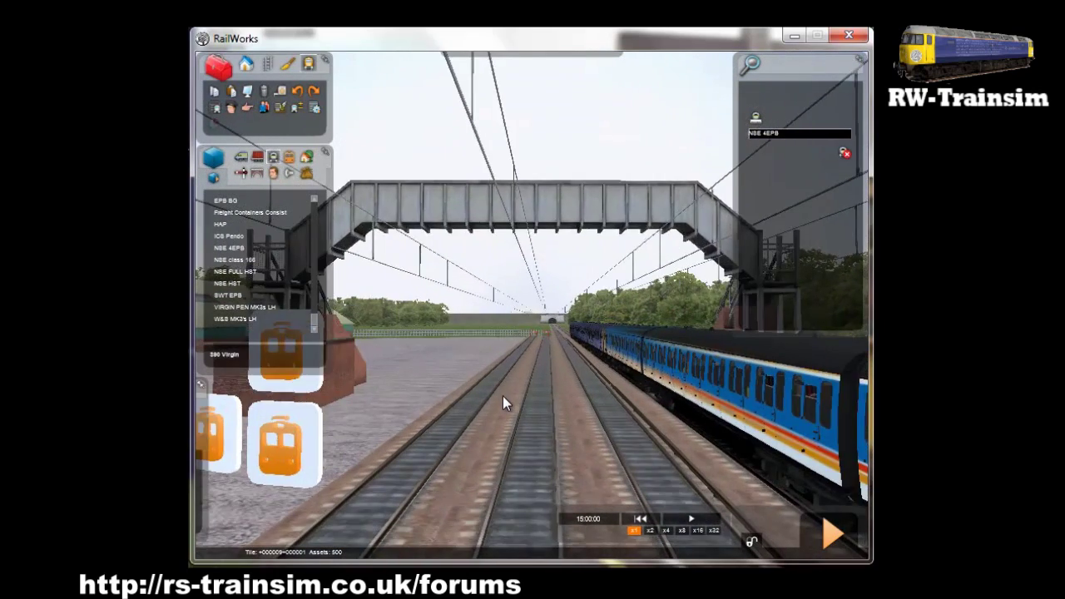
pyautogui.press('Up')
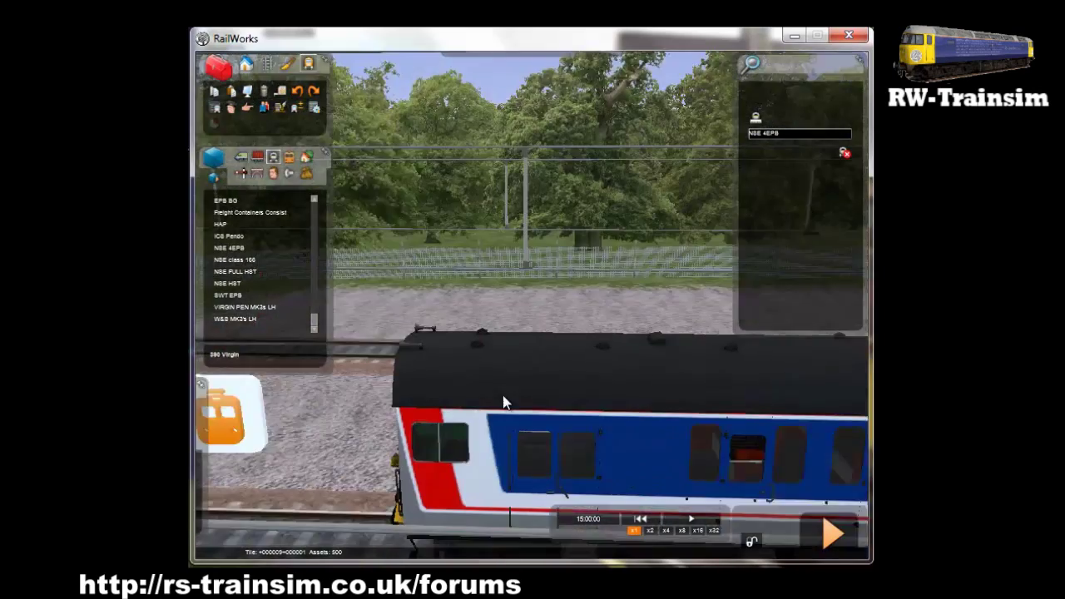
pyautogui.press('Left')
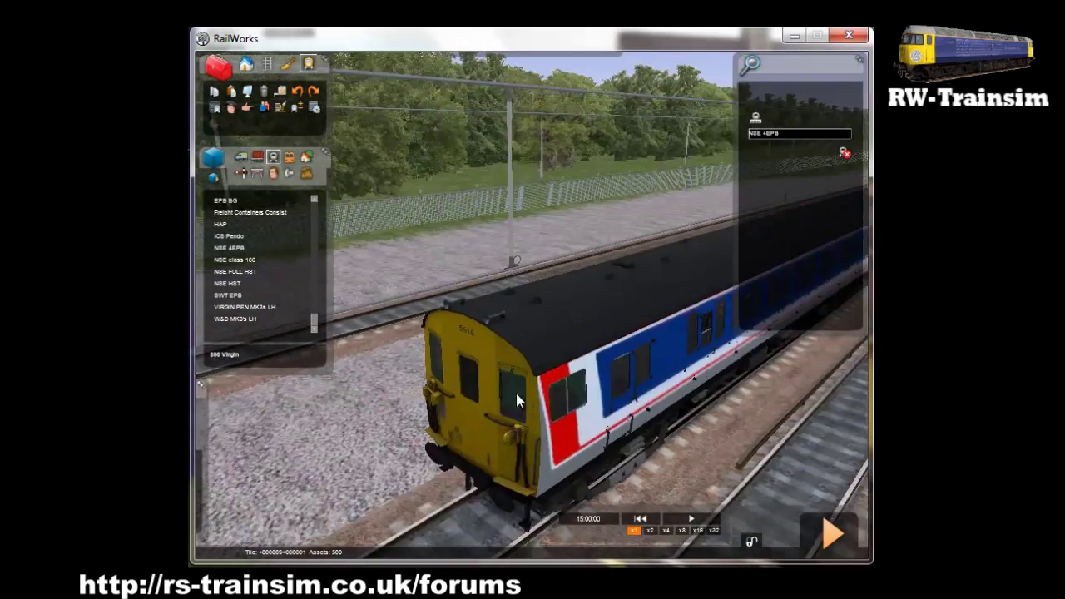
# - Move the whole train onto the neighbouring track and slide it along the line towards the footbridge
pyautogui.moveTo(515, 392); pyautogui.dragTo(501, 395, button='right')
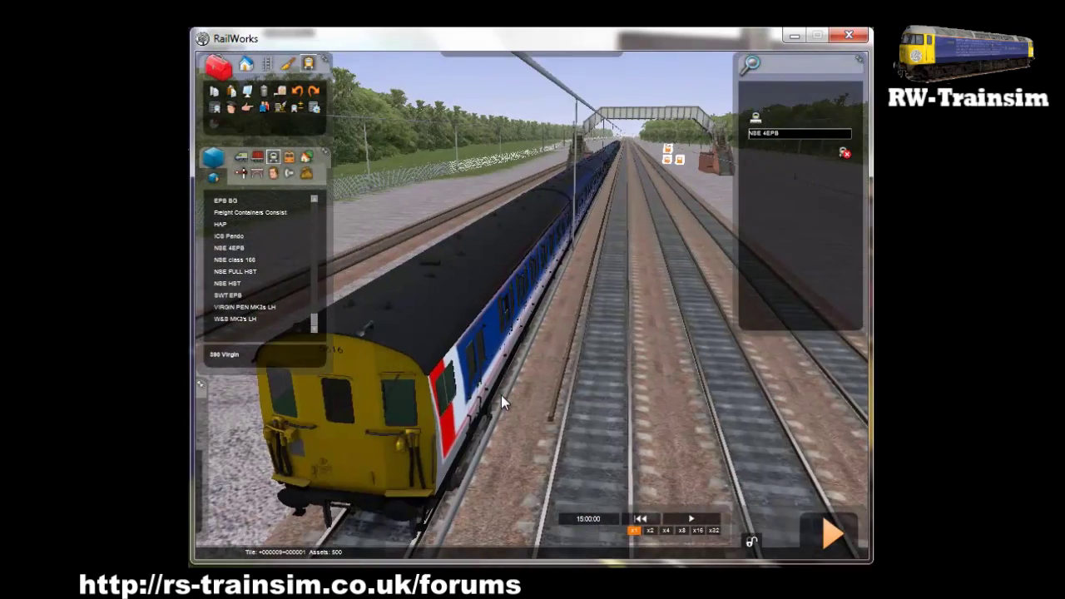
pyautogui.click(503, 393)
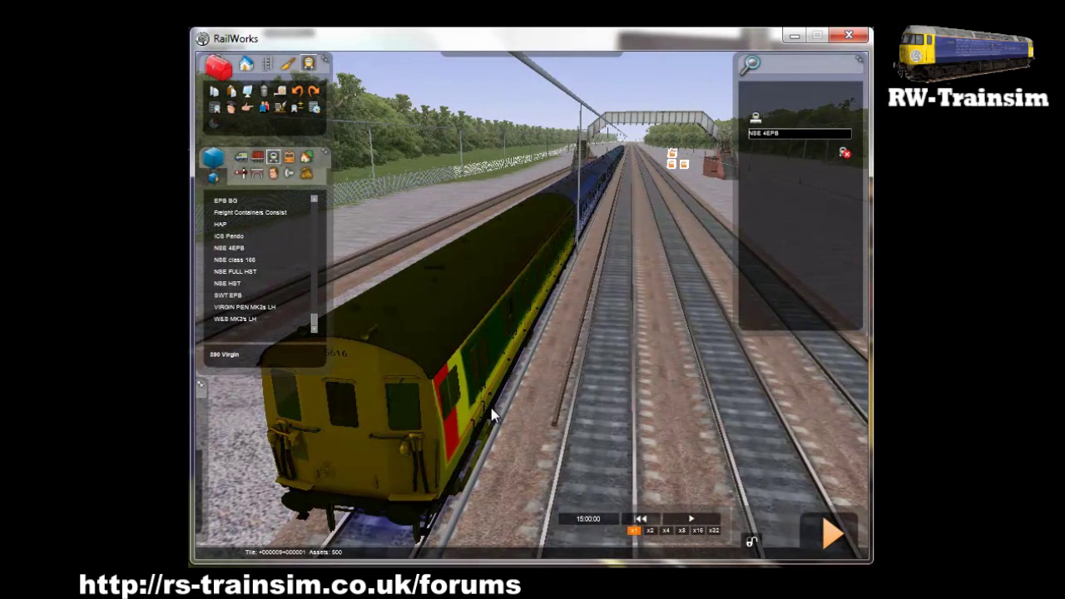
pyautogui.moveTo(201, 432)
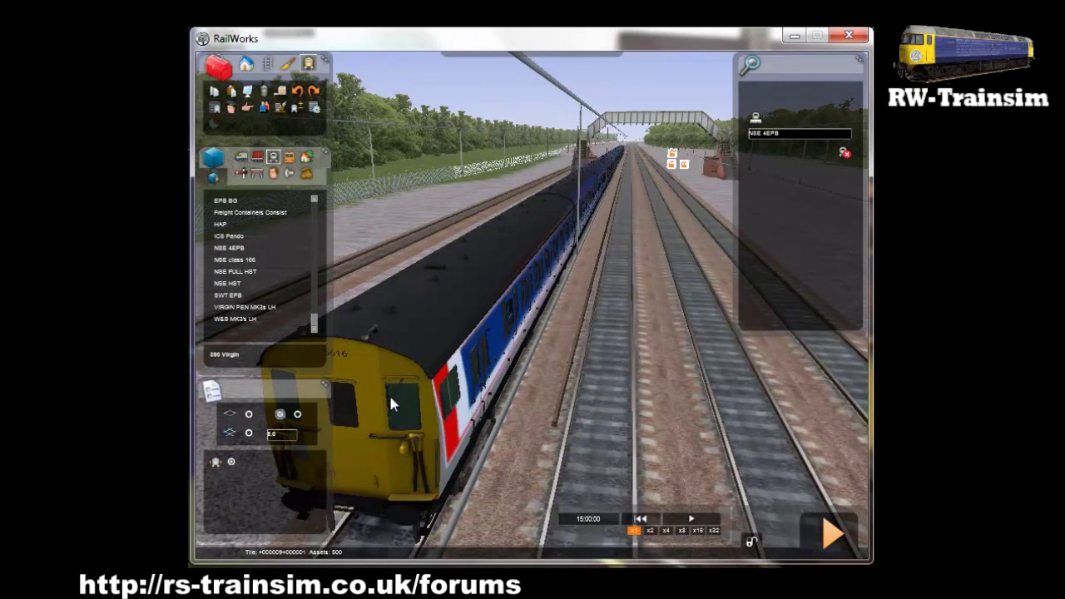
pyautogui.moveTo(429, 368); pyautogui.dragTo(580, 344)
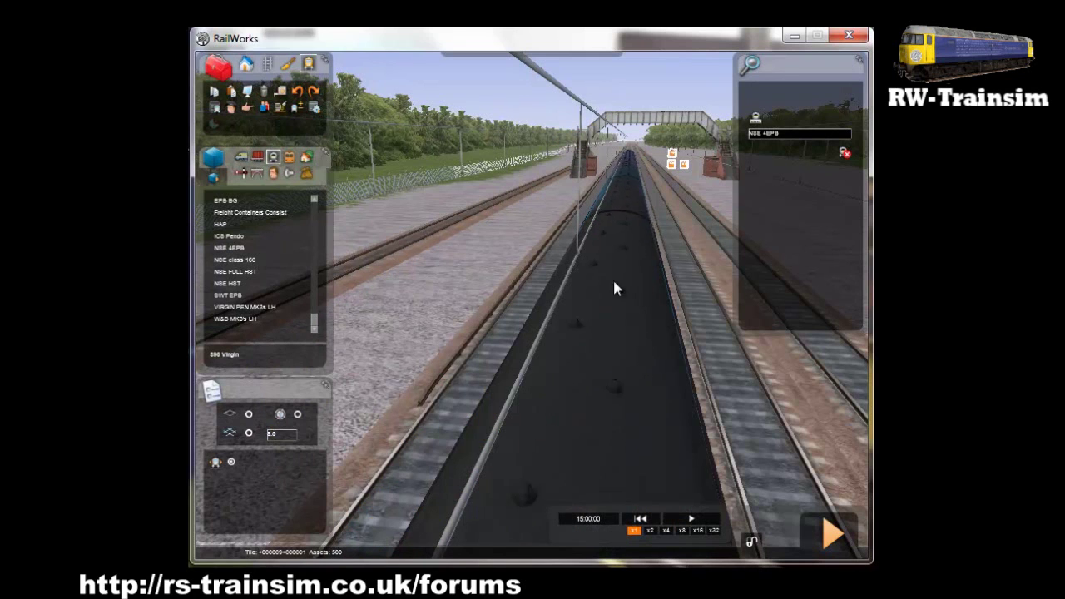
pyautogui.moveTo(627, 177); pyautogui.dragTo(627, 164)
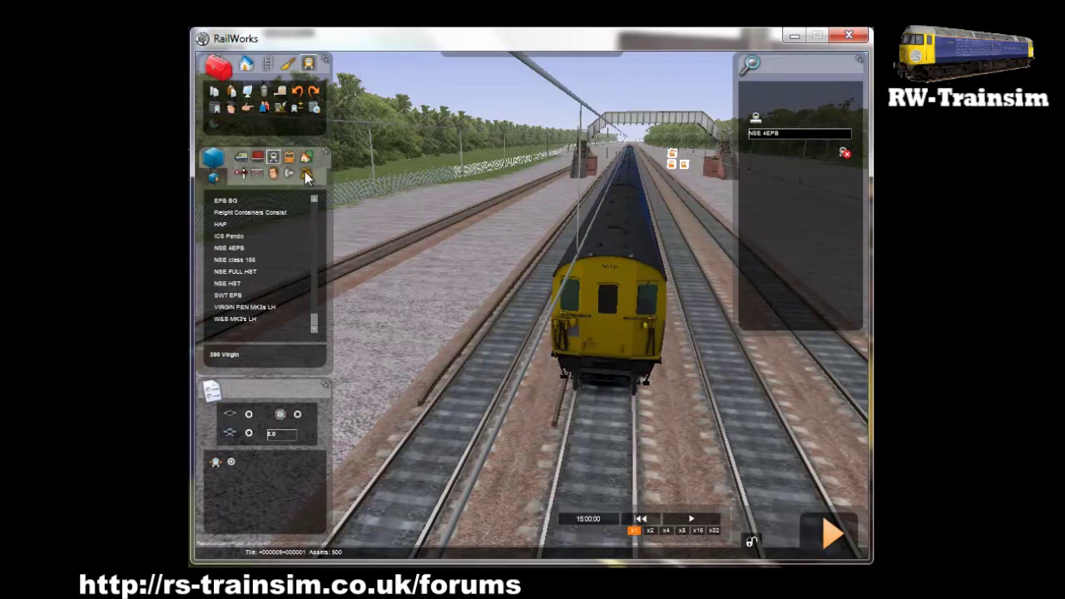
# - Assign a driver to the moved train at its yellow-fronted leading end
pyautogui.click(232, 109)
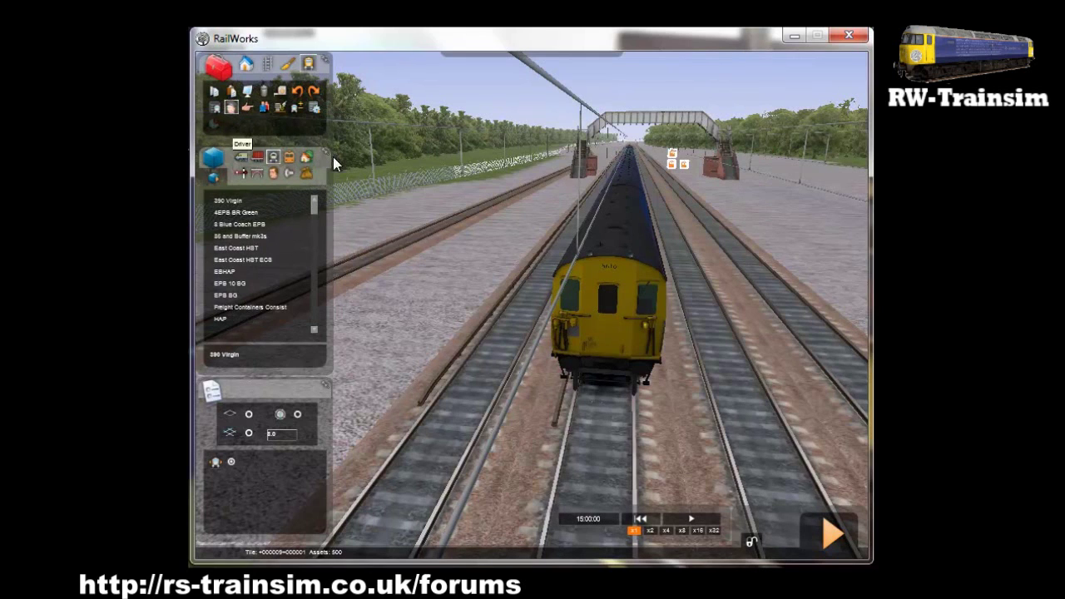
pyautogui.click(608, 376)
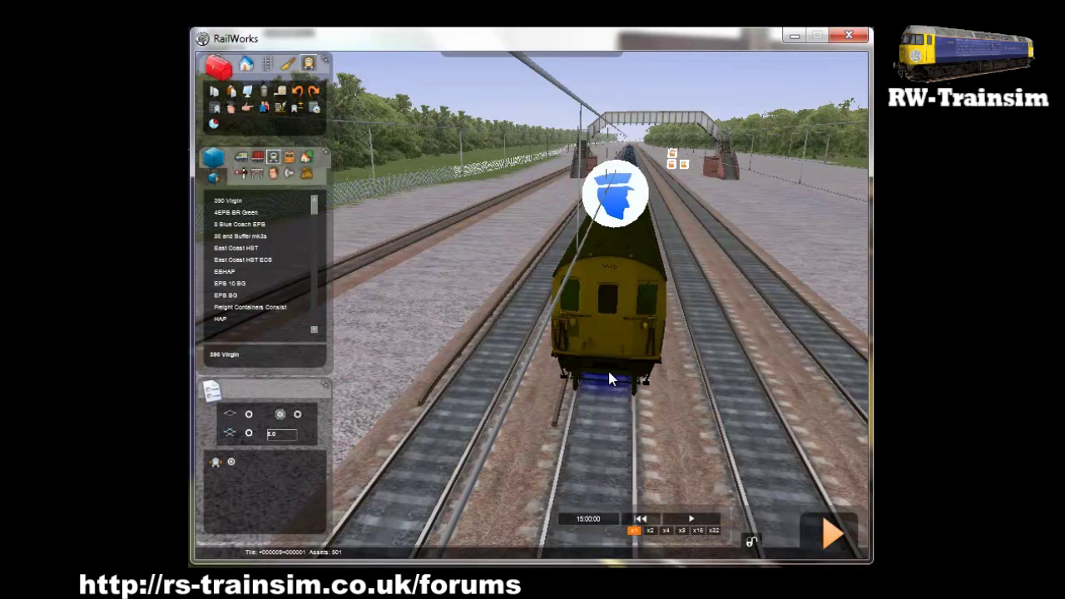
# - Open the timetable editor and set the train's service class to Express Passenger
pyautogui.click(214, 125)
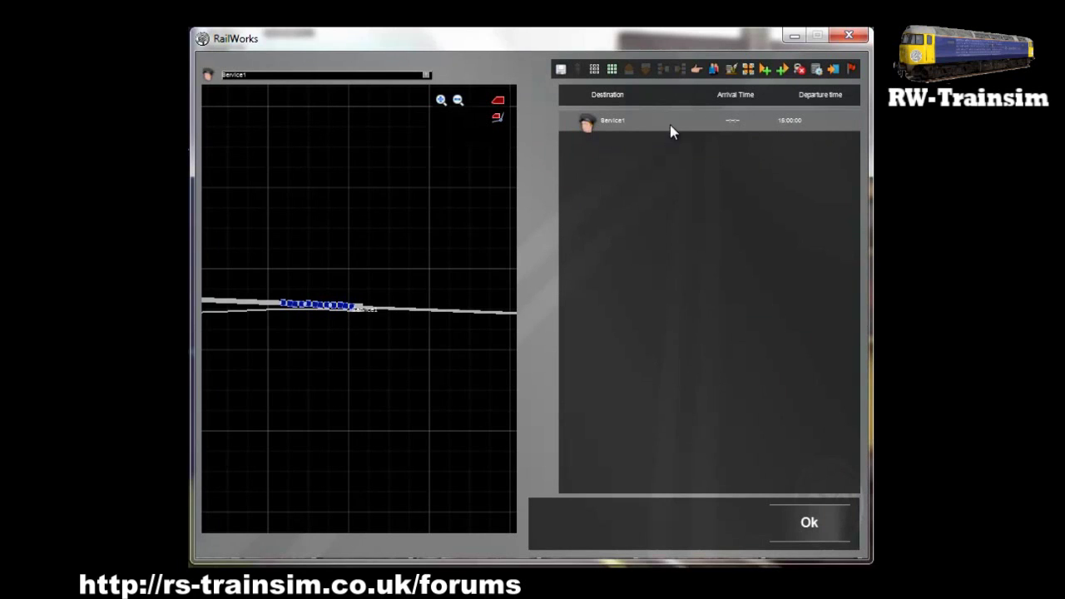
pyautogui.click(585, 123)
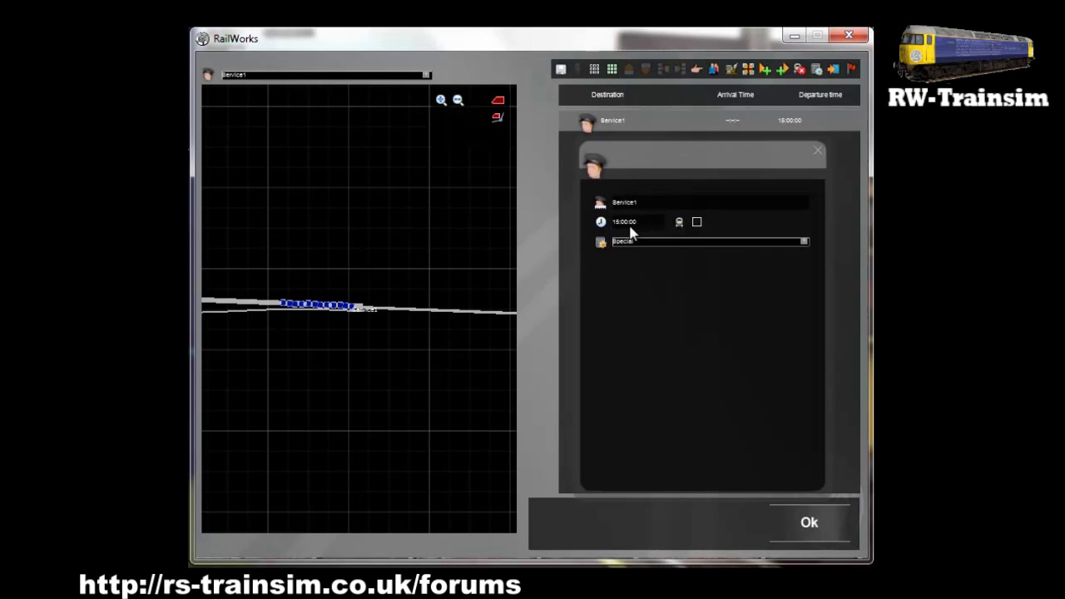
pyautogui.click(804, 242)
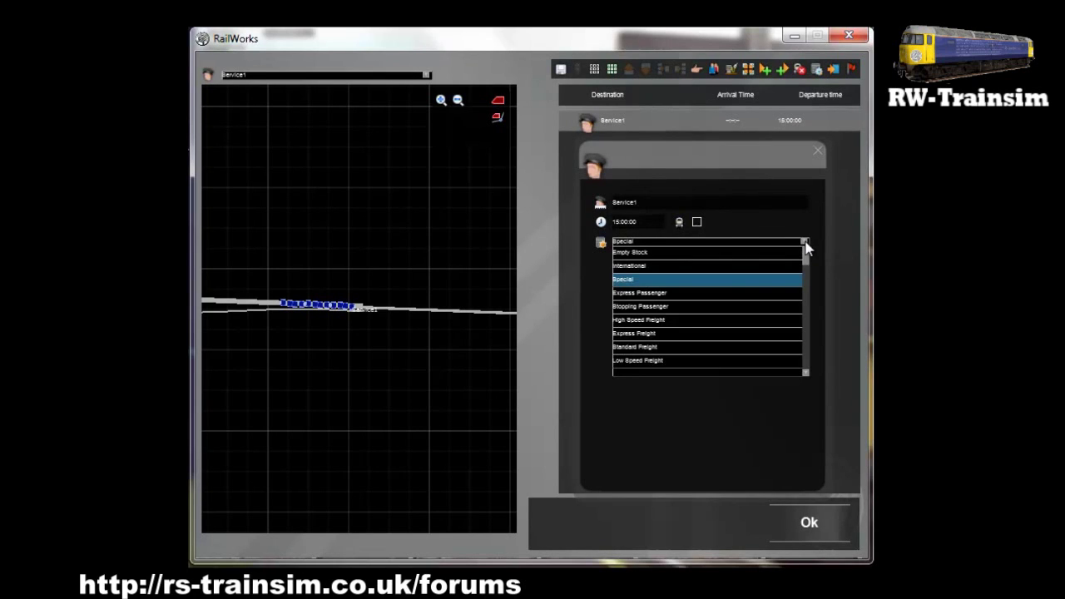
pyautogui.click(706, 297)
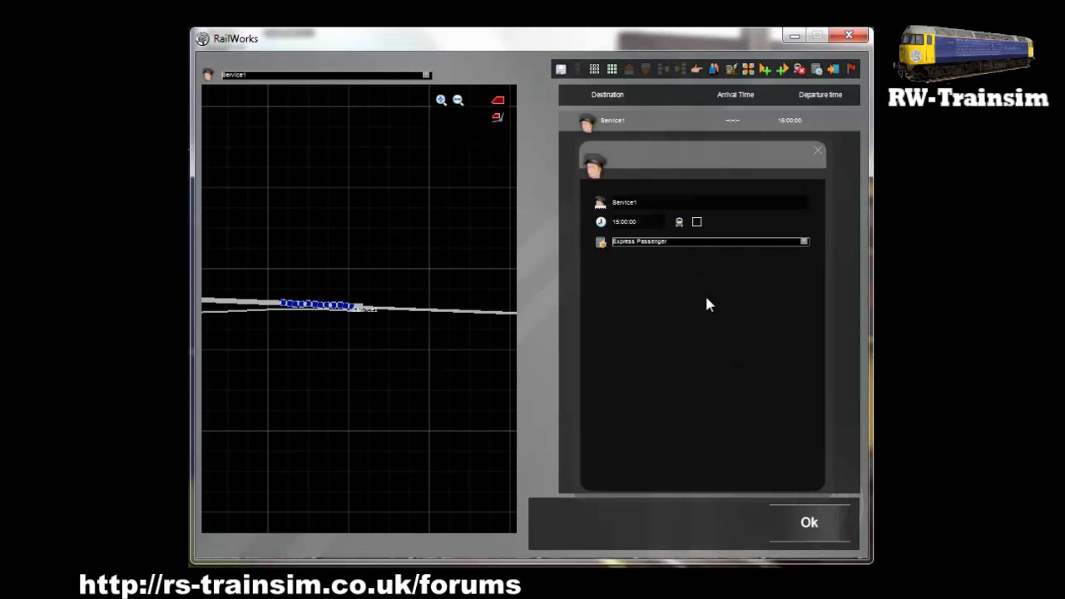
# - Mark the service as the player's and rename it 4Z92
pyautogui.click(698, 221)
pyautogui.click(698, 222)
pyautogui.click(714, 201)
pyautogui.press('BackSpace')
pyautogui.write('4290')
pyautogui.click(818, 150)
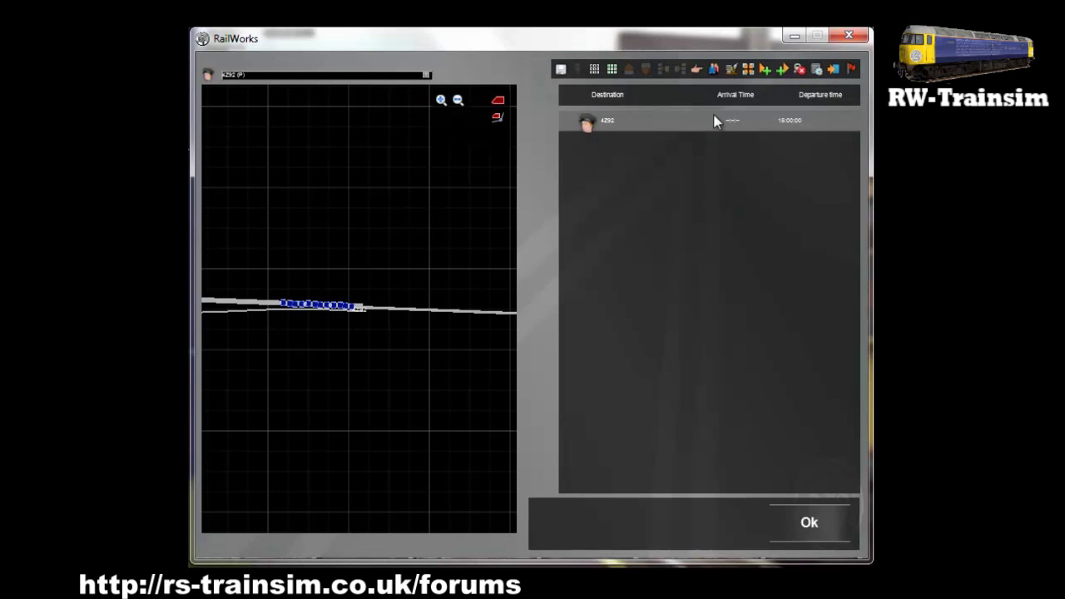
# - Add a passenger pick-up instruction to service 4Z92 with Platform13 as its stop
pyautogui.click(716, 71)
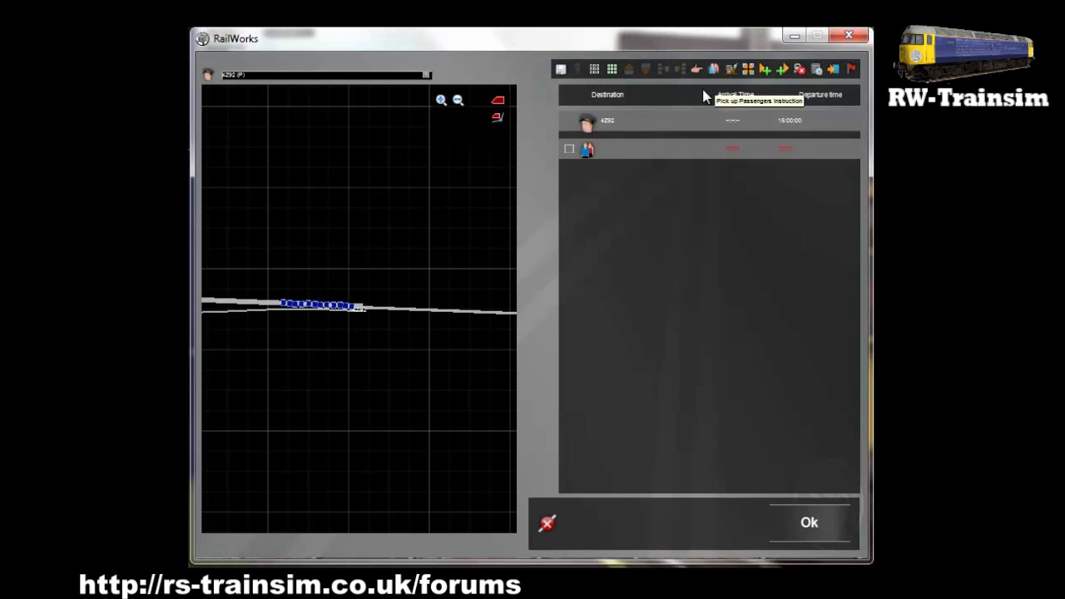
pyautogui.click(587, 150)
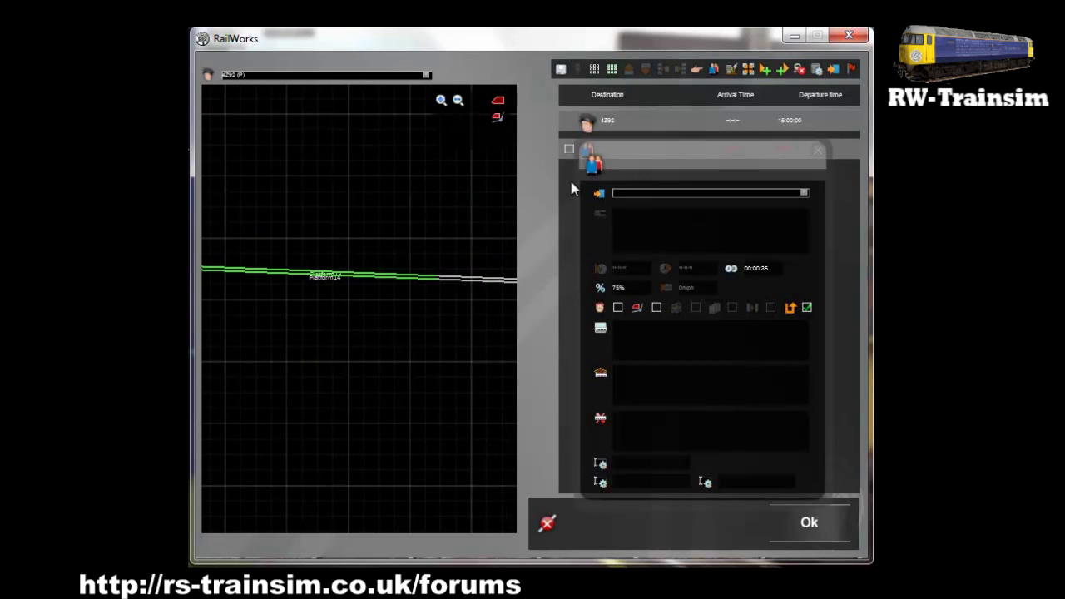
pyautogui.click(424, 275)
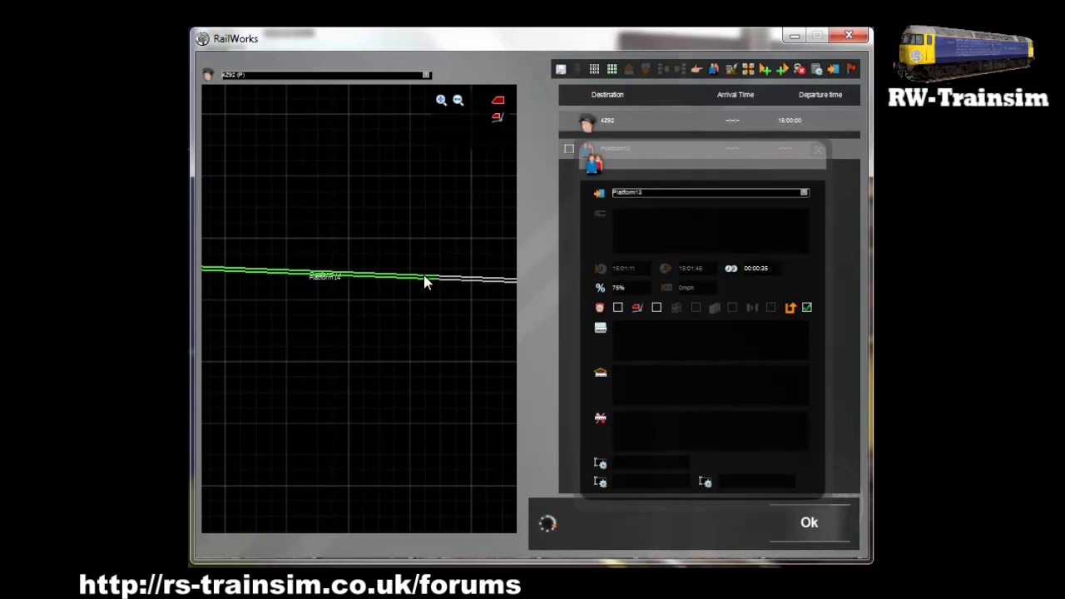
pyautogui.click(817, 150)
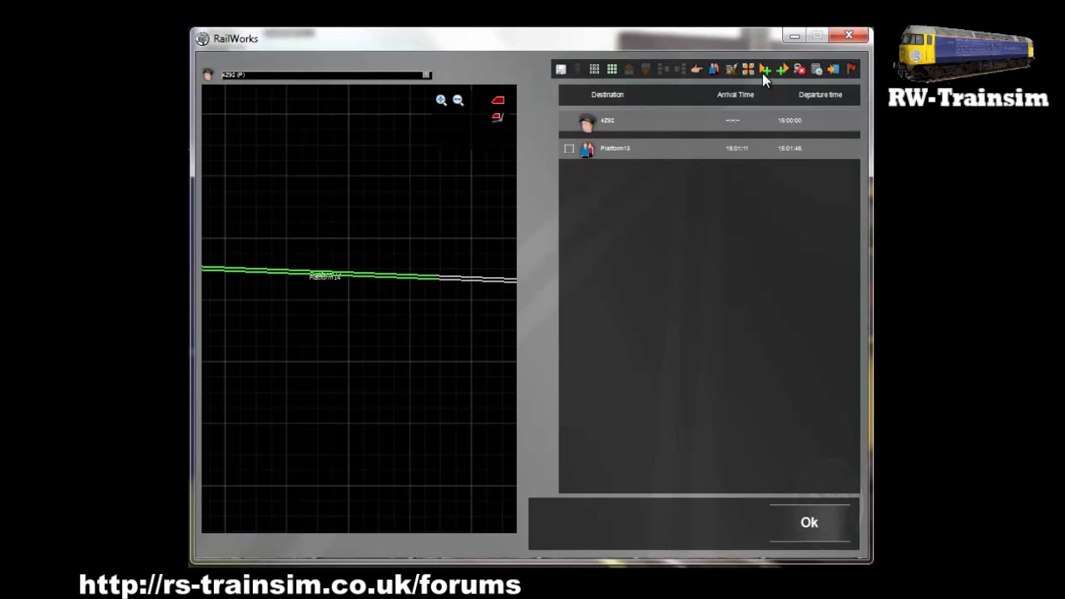
# - Add a second passenger pick-up instruction with Platform12 as its stop
pyautogui.click(714, 70)
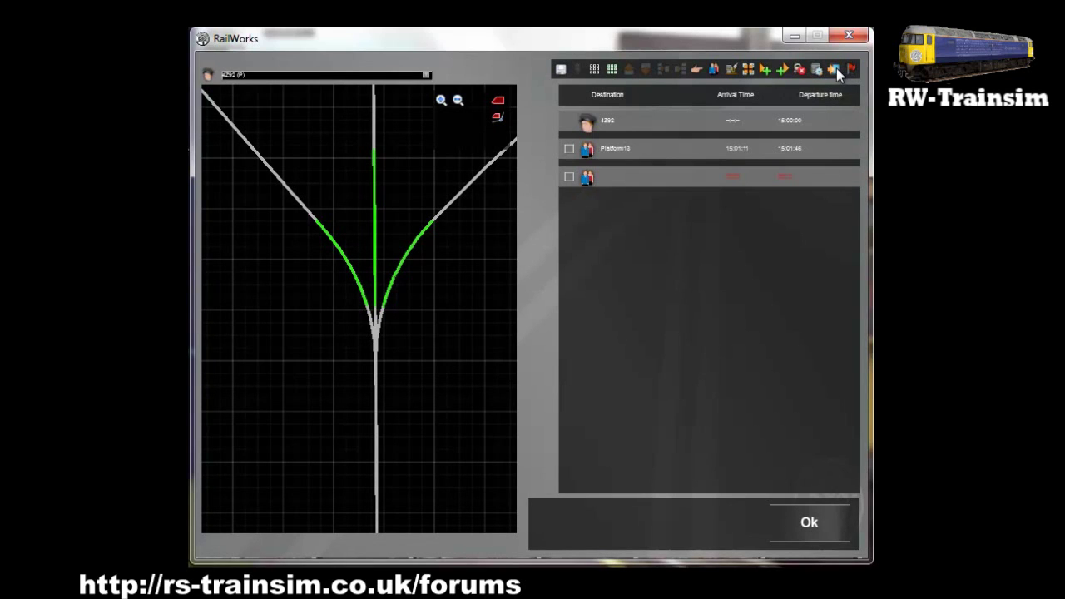
pyautogui.click(586, 179)
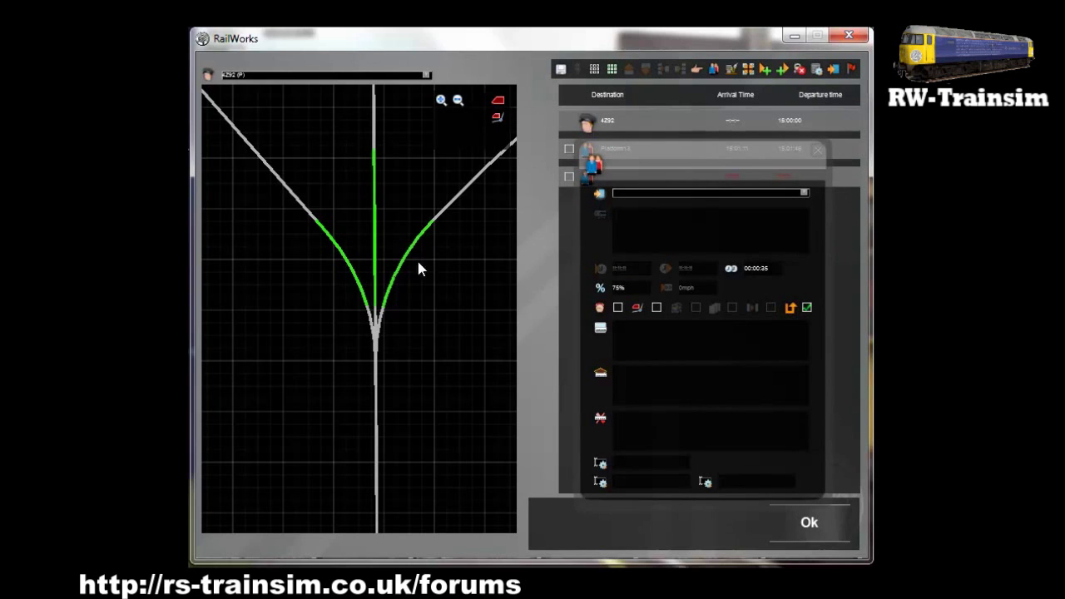
pyautogui.scroll(3, 410, 248)
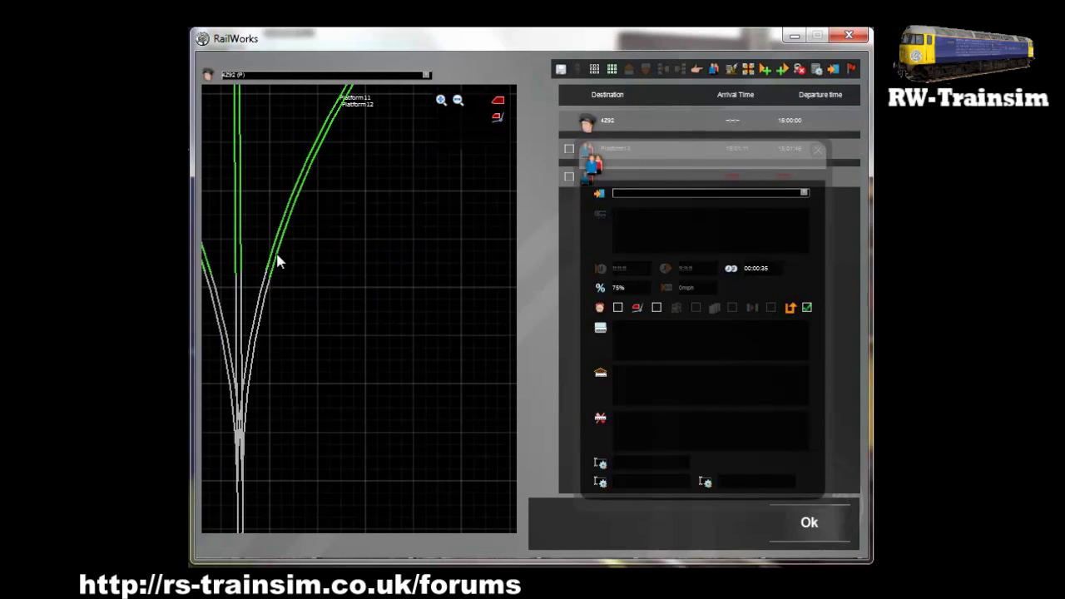
pyautogui.click(278, 258)
# - Examine the calculated path to Platform12 and the surrounding network on the timetable map
pyautogui.scroll(-8, 341, 237)
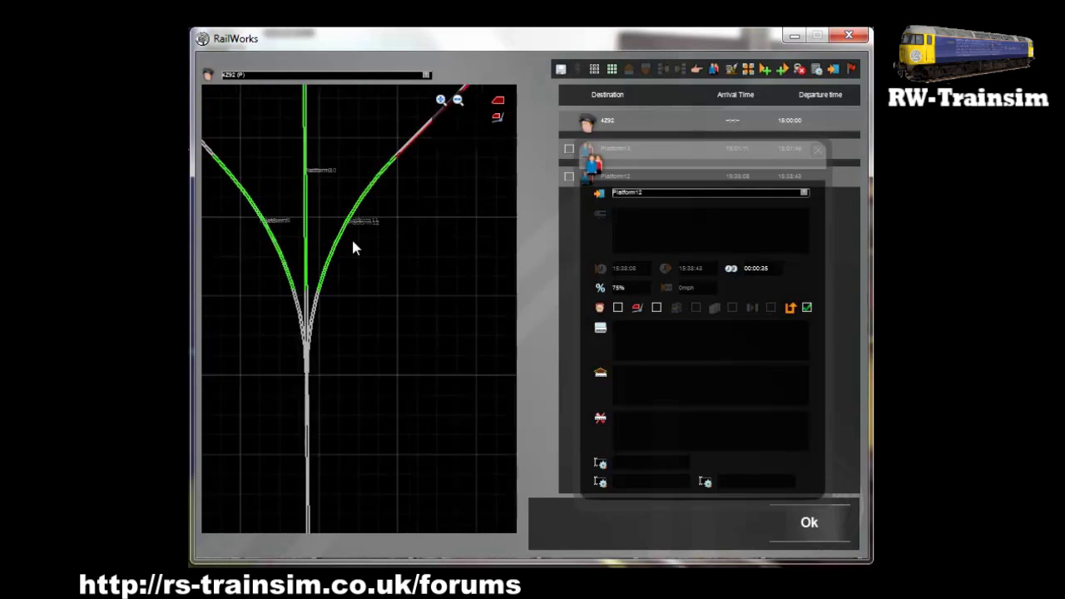
pyautogui.moveTo(414, 311); pyautogui.dragTo(417, 320)
pyautogui.moveTo(418, 320); pyautogui.dragTo(418, 319, button='right')
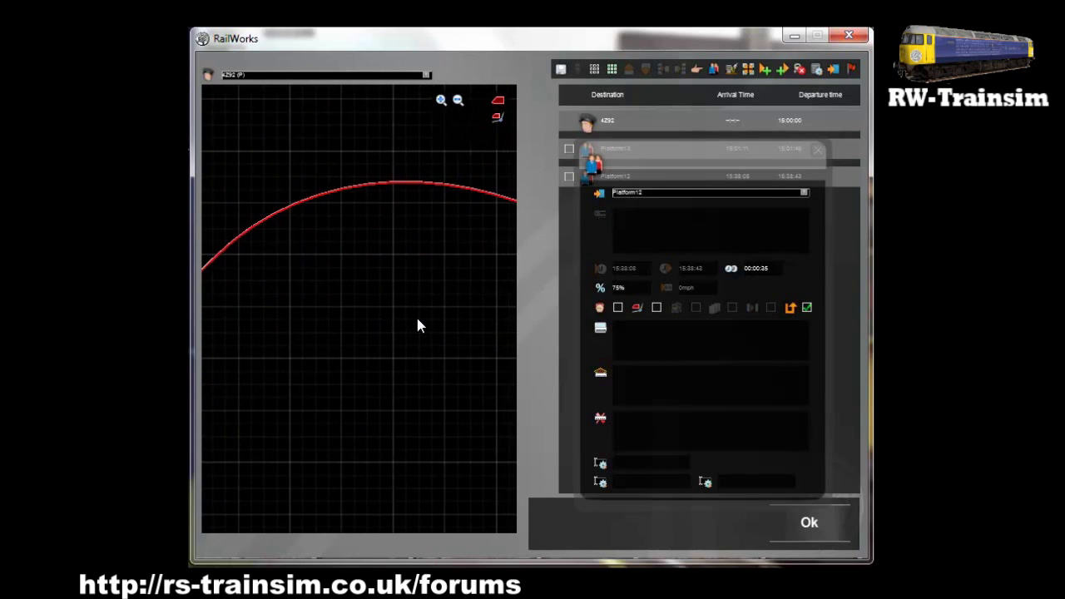
pyautogui.scroll(-5, 414, 321)
pyautogui.moveTo(428, 394); pyautogui.dragTo(426, 393, button='right')
pyautogui.scroll(-2, 427, 394)
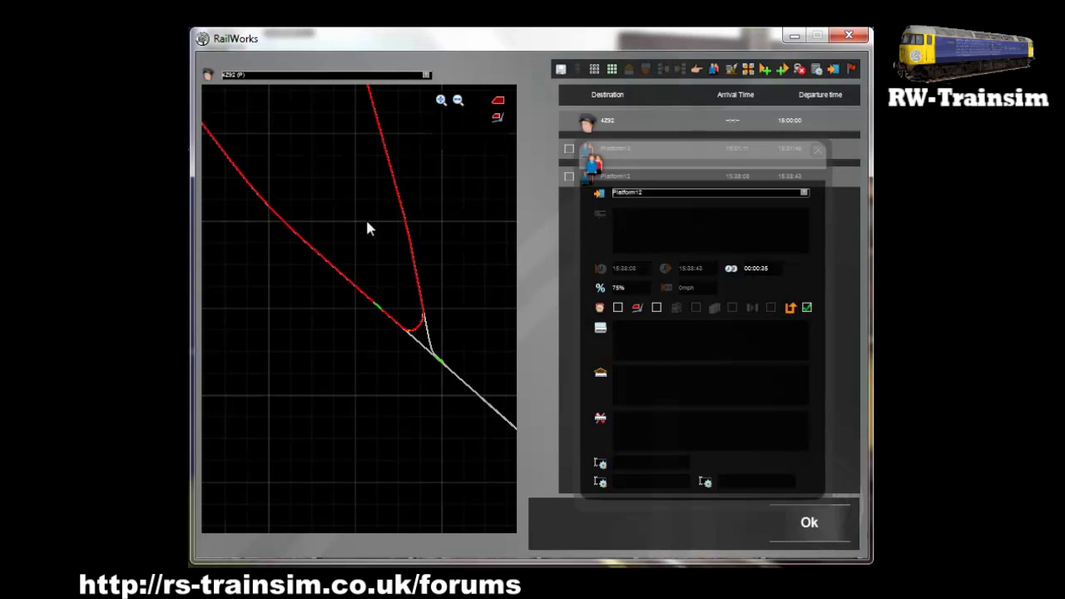
pyautogui.scroll(-5, 361, 309)
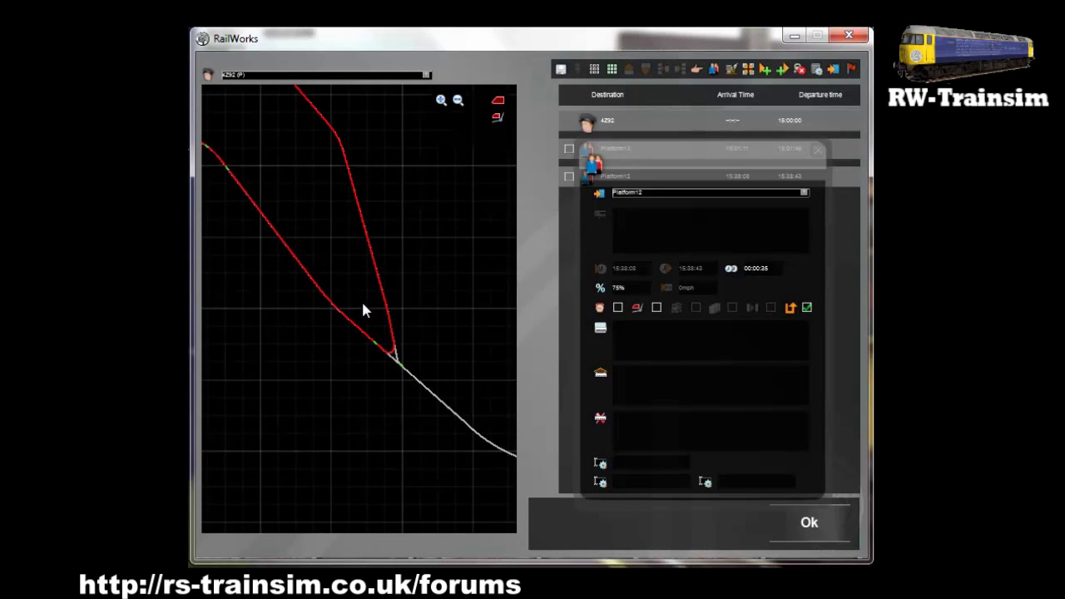
pyautogui.moveTo(373, 314); pyautogui.dragTo(432, 382)
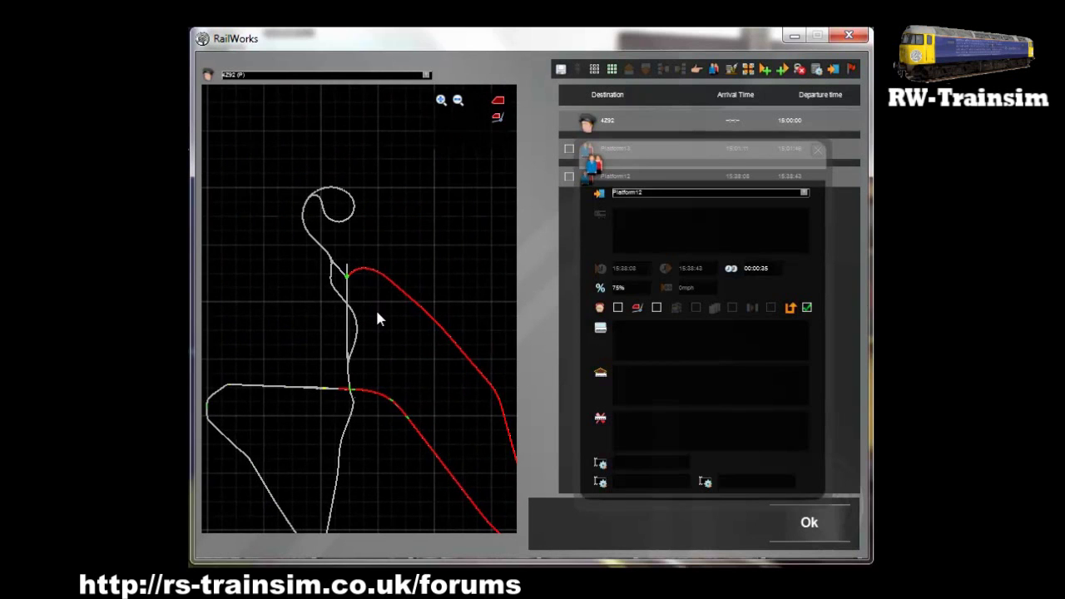
pyautogui.moveTo(377, 312); pyautogui.dragTo(389, 214)
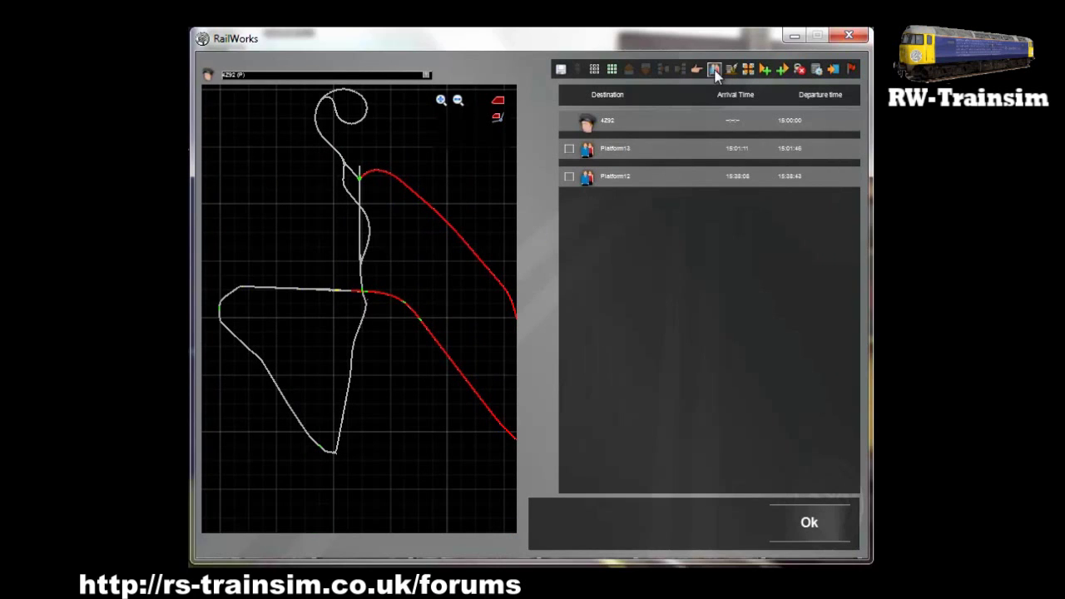
# - Add a third passenger pick-up instruction with Highland Forest Platform 2 as its stop
pyautogui.click(714, 69)
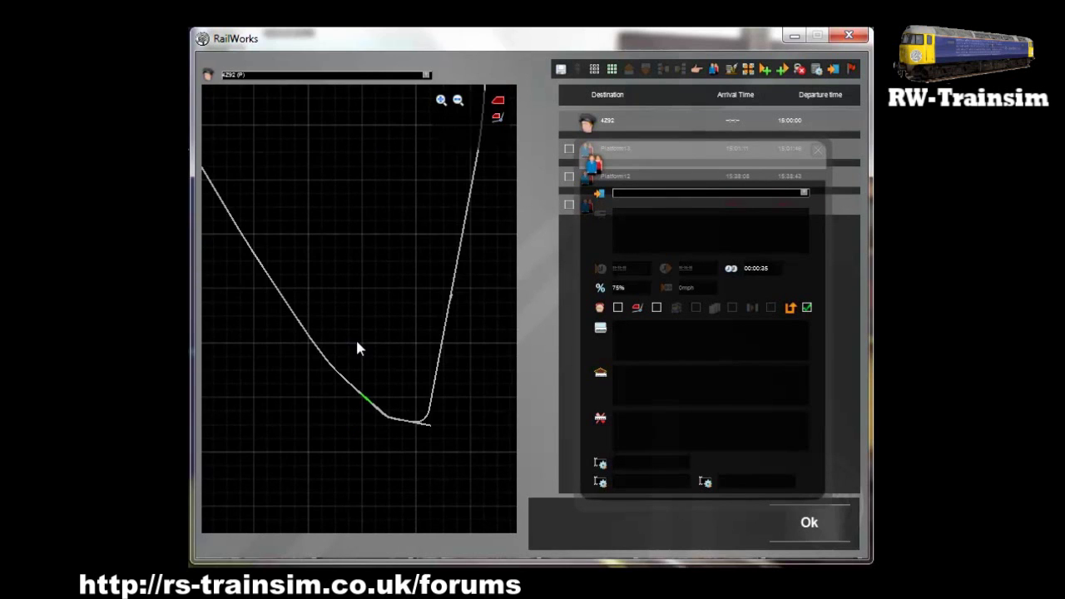
pyautogui.click(601, 196)
pyautogui.scroll(2, 416, 300)
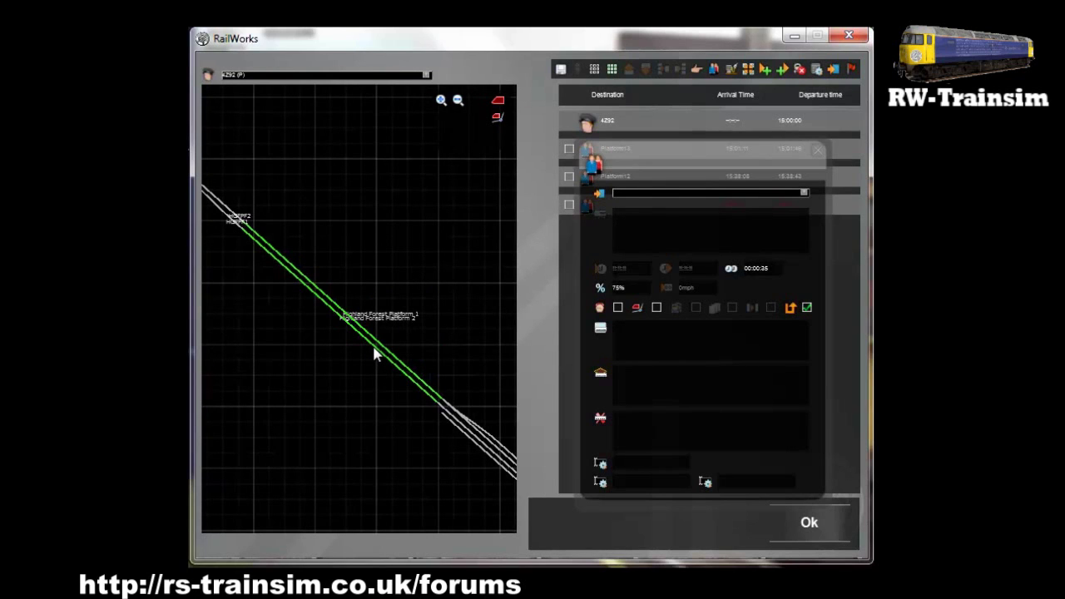
pyautogui.click(376, 354)
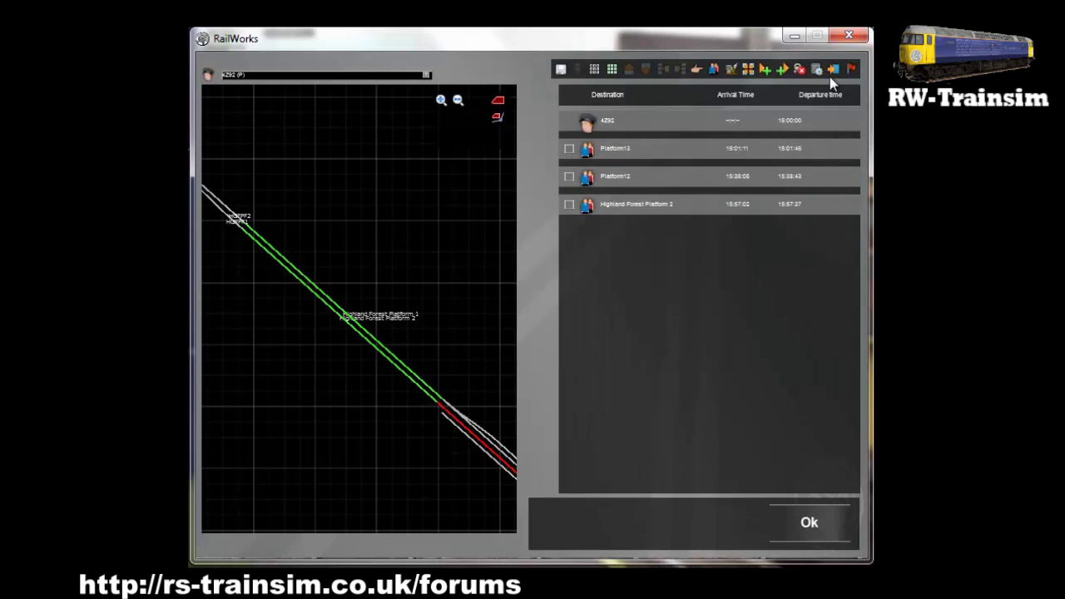
# - Add a final destination instruction at Highland Forest Platform 2 and accept the completed timetable
pyautogui.click(834, 70)
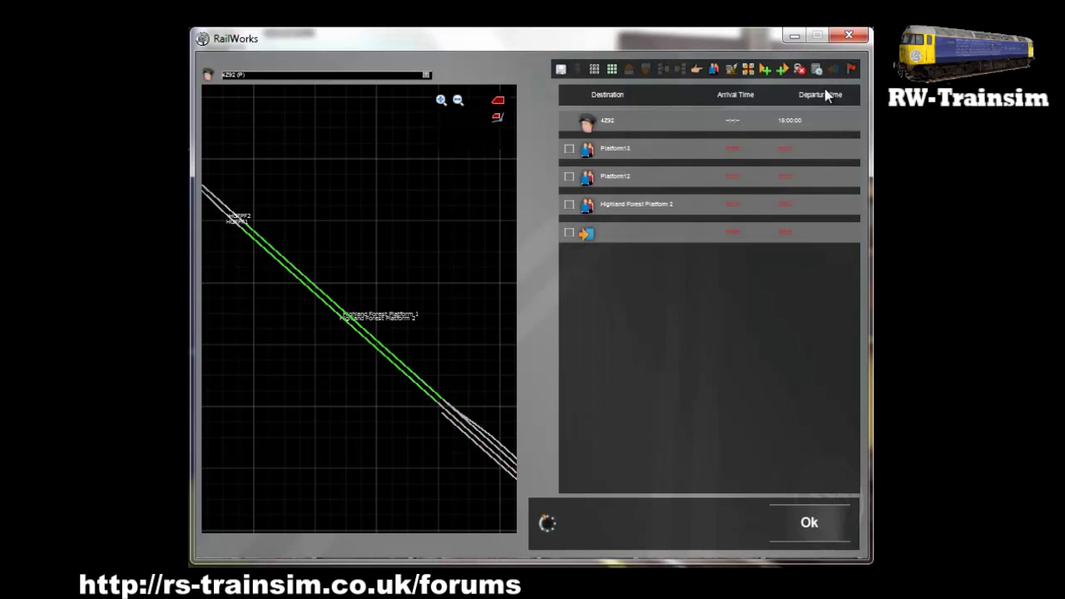
pyautogui.click(591, 236)
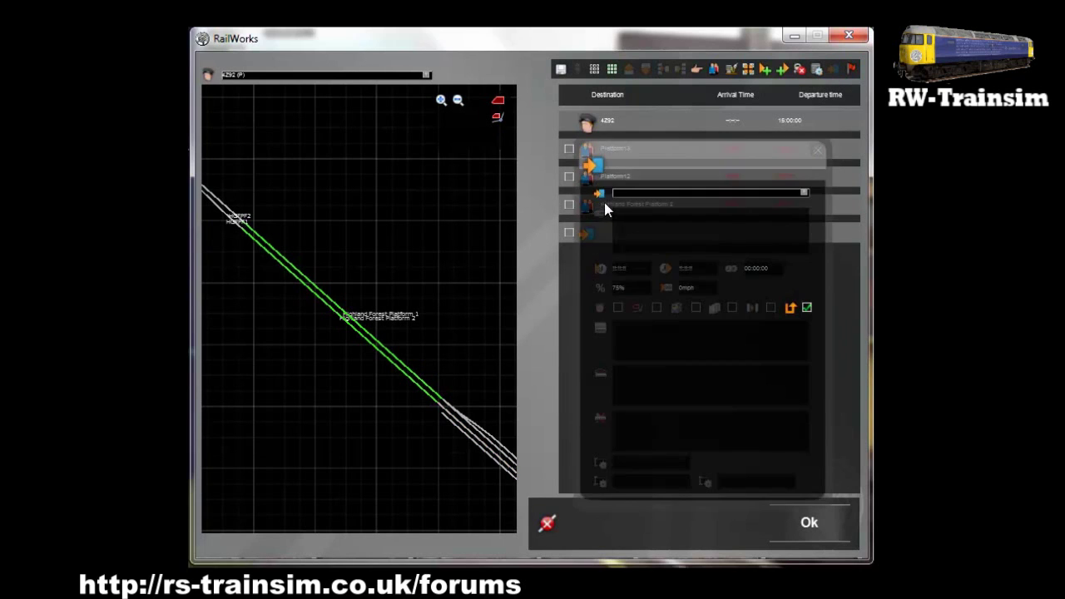
pyautogui.click(409, 381)
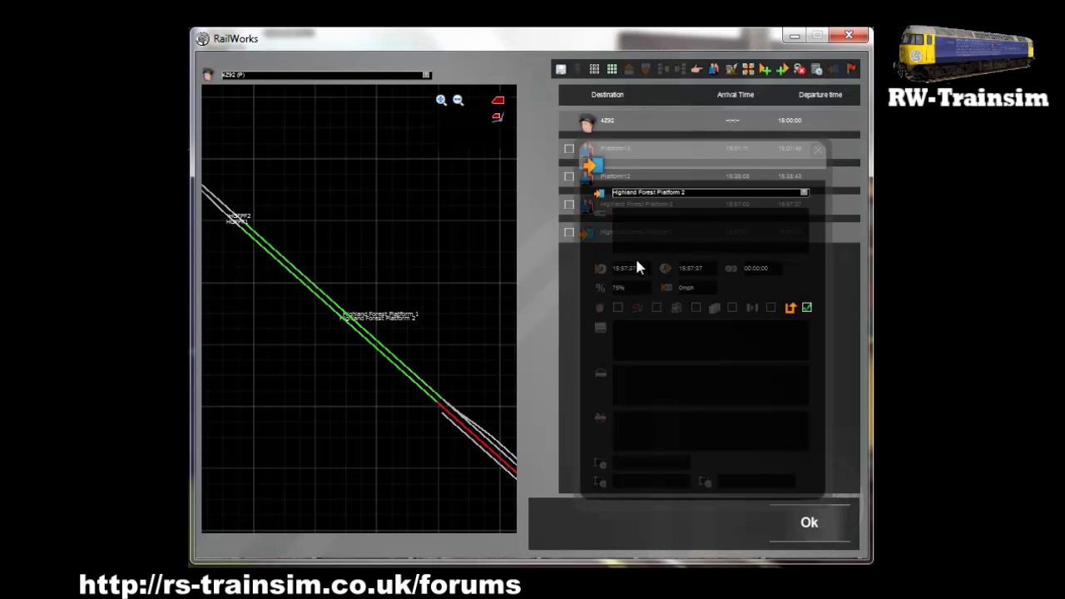
pyautogui.click(818, 150)
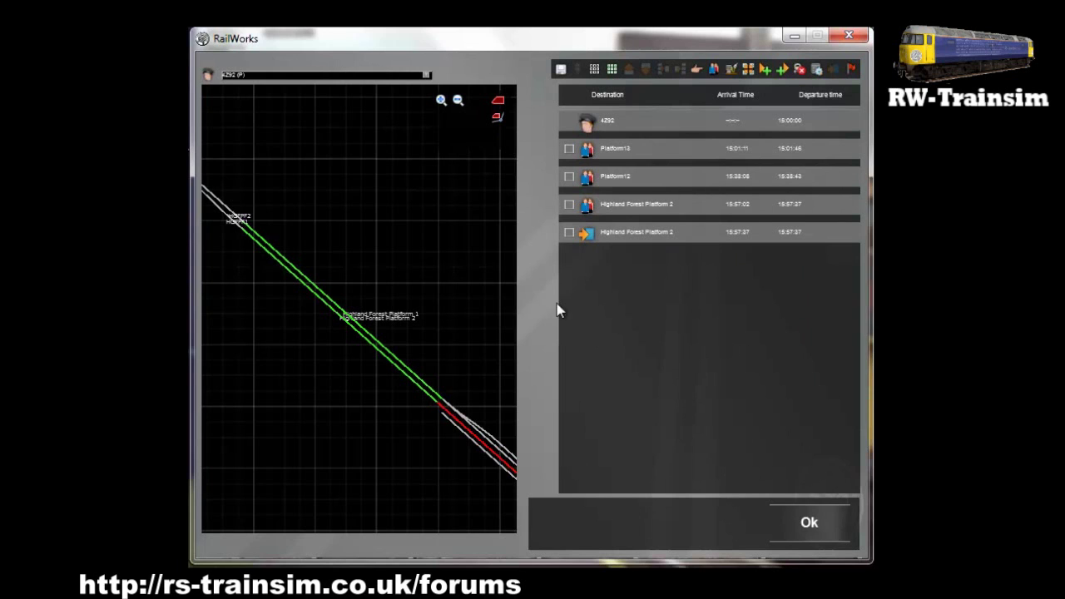
pyautogui.click(812, 526)
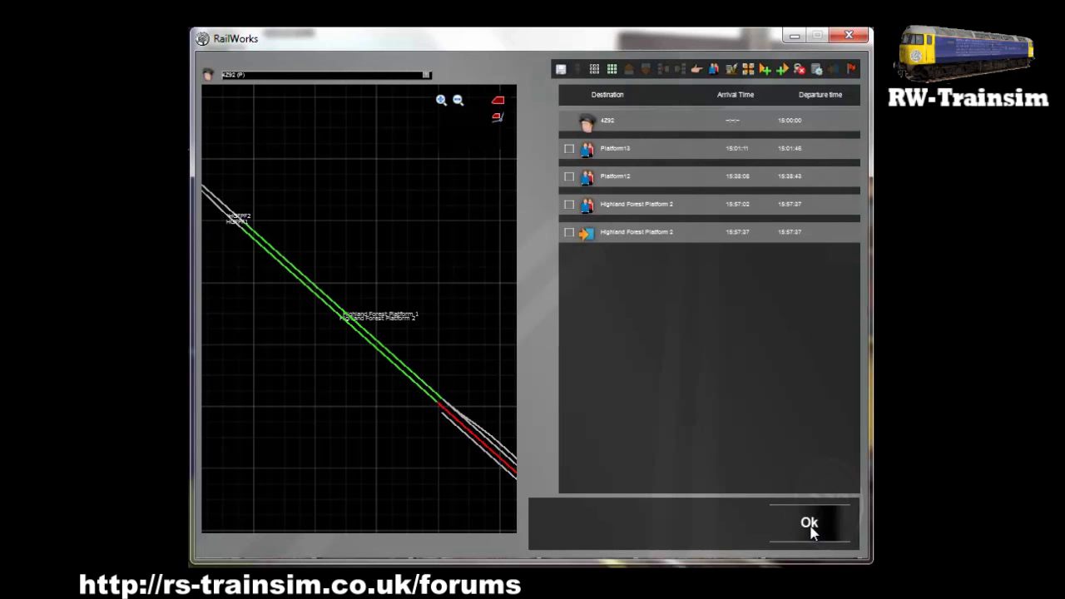
pyautogui.click(812, 533)
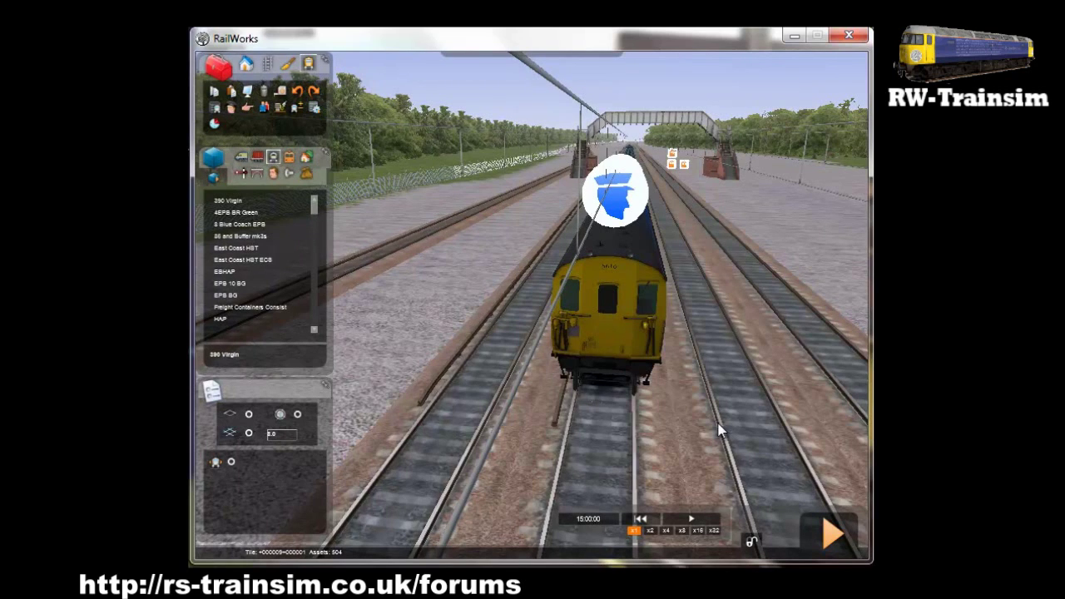
# - Locate the Highland Forest platforms on the 2D map and jump the 3D view to that location
pyautogui.moveTo(501, 56)
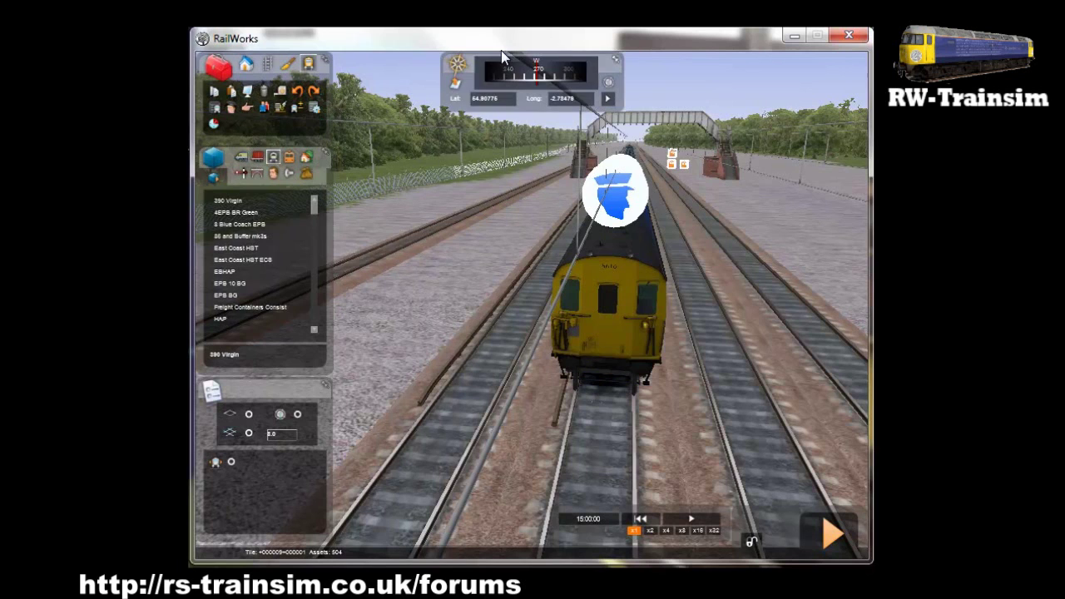
pyautogui.click(454, 82)
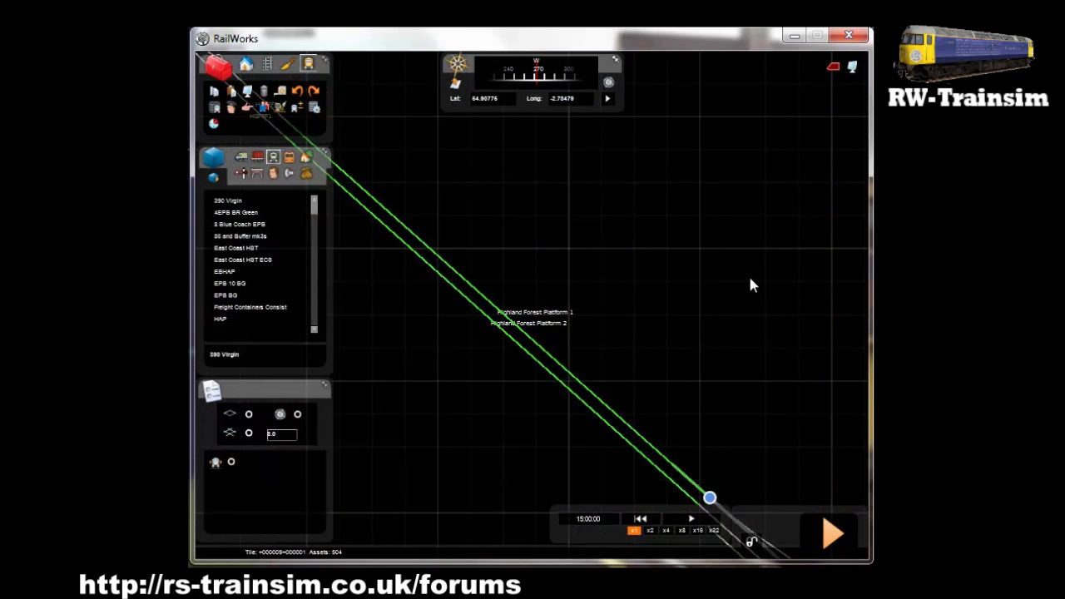
pyautogui.scroll(-2, 666, 293)
pyautogui.scroll(3, 664, 298)
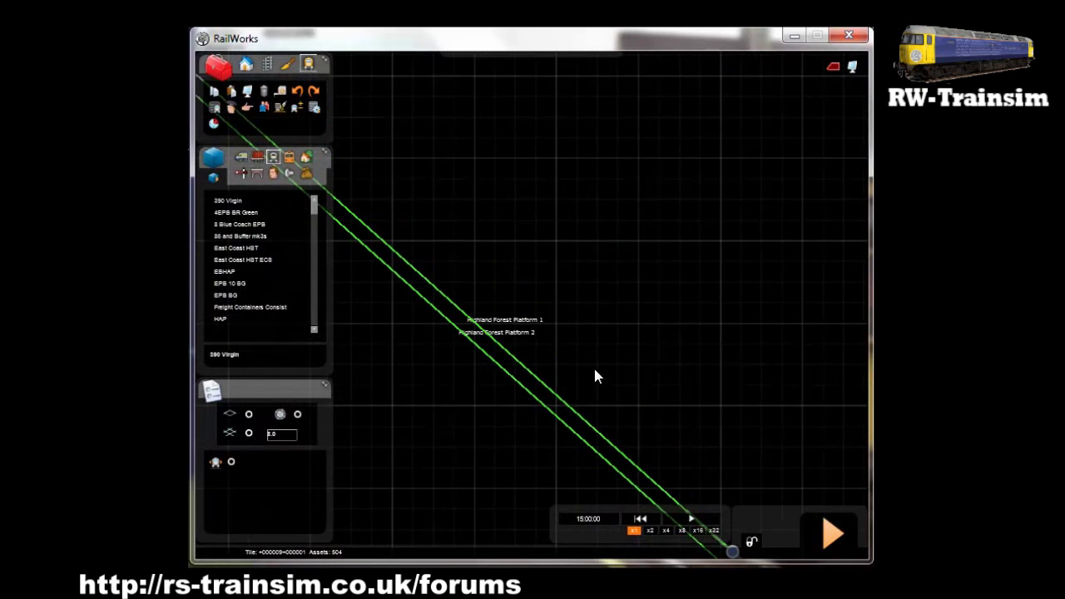
pyautogui.scroll(1, 541, 374)
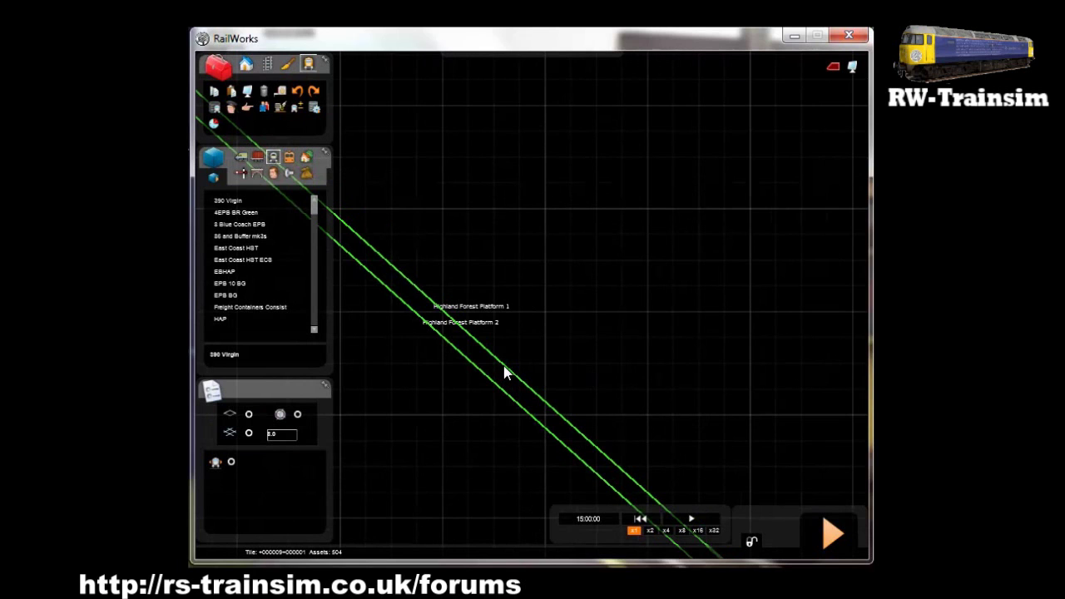
pyautogui.moveTo(503, 365); pyautogui.dragTo(517, 374, button='right')
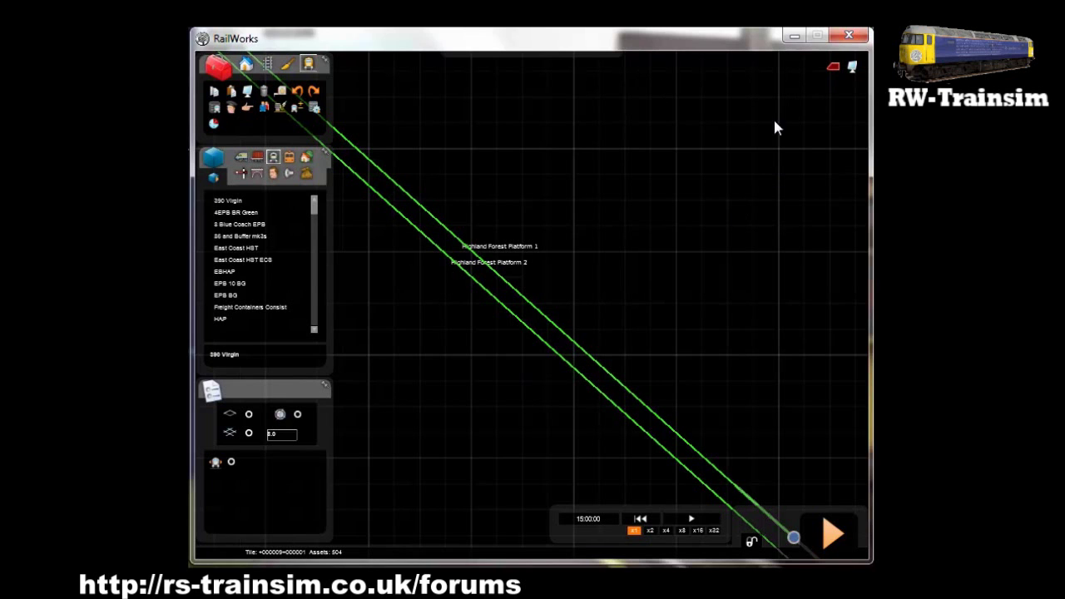
pyautogui.press('9')
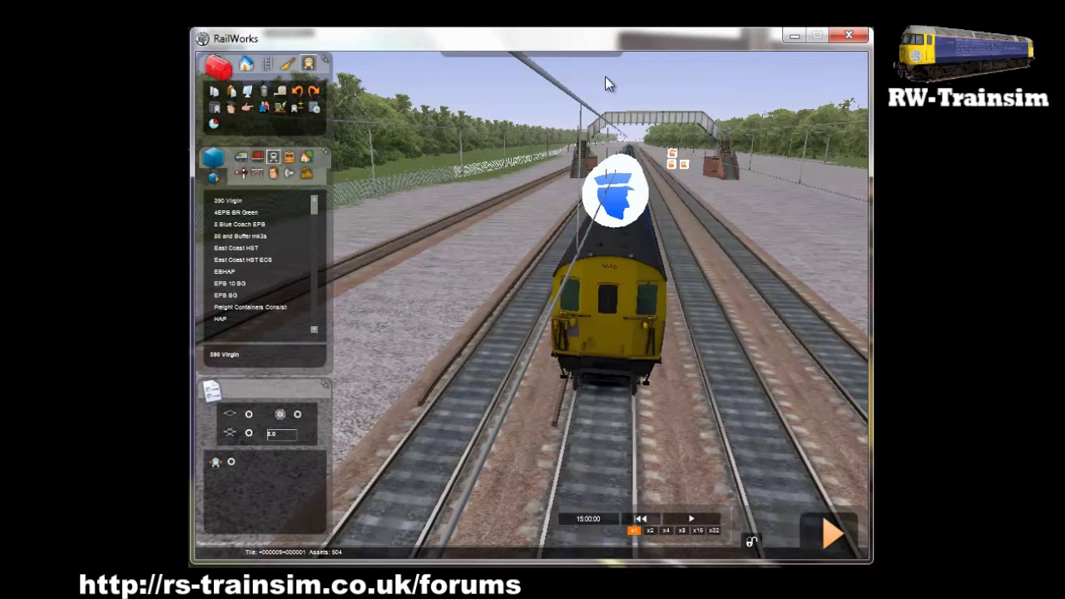
pyautogui.moveTo(579, 61)
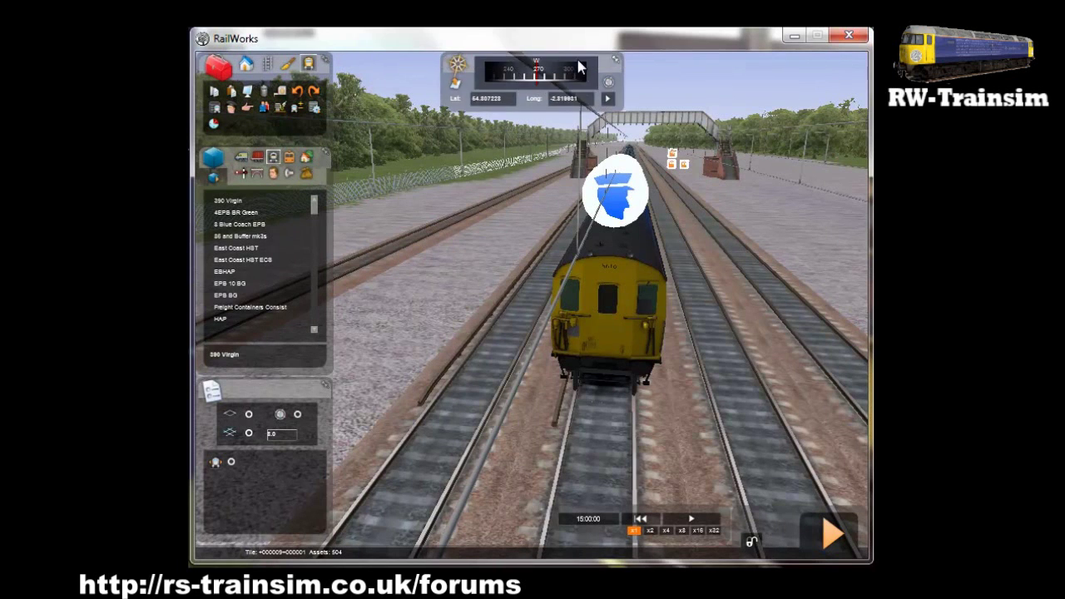
pyautogui.click(608, 99)
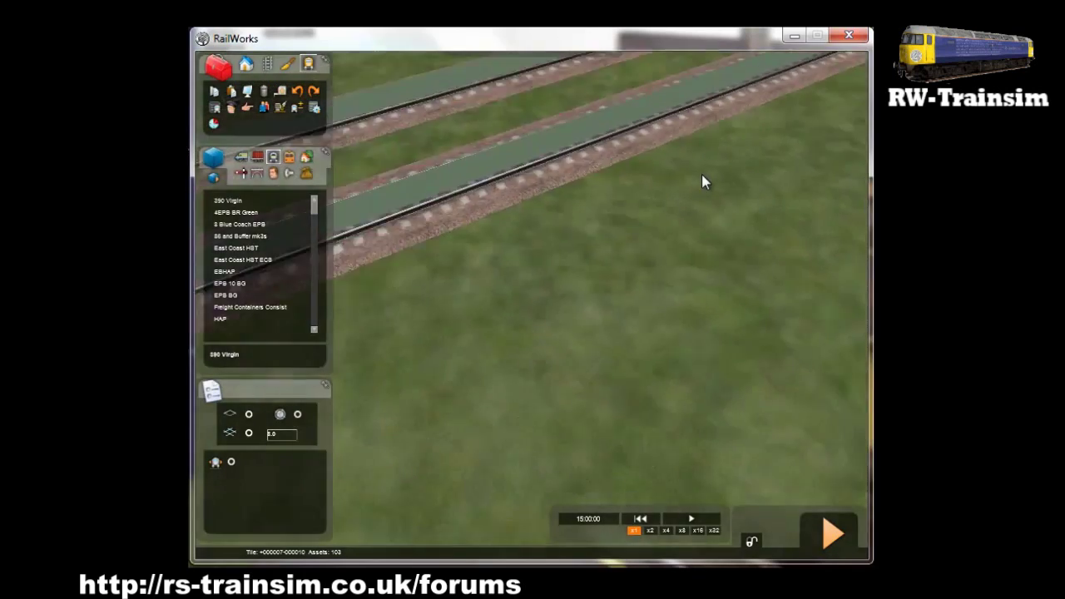
# - Place an SWT EPB consist on the opposite platform track at Highland Forest, beside the station building
pyautogui.moveTo(702, 174)
pyautogui.mouseDown(button='right')
pyautogui.moveTo(711, 165)
pyautogui.moveTo(703, 170)
pyautogui.mouseUp(button='right')
pyautogui.press('Up')
pyautogui.press('Up')
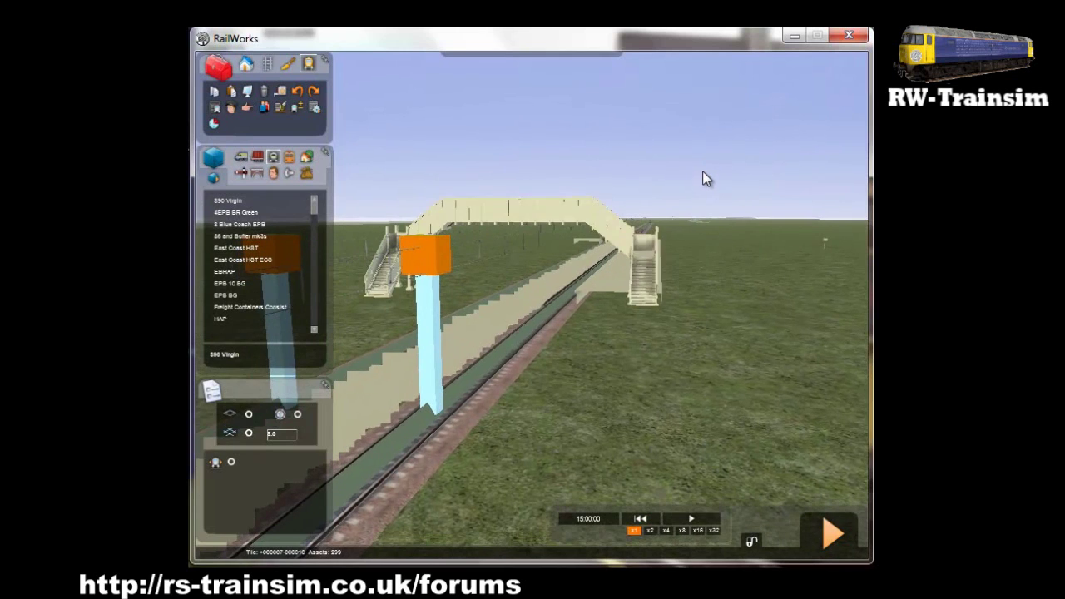
pyautogui.moveTo(702, 171); pyautogui.dragTo(704, 170, button='right')
pyautogui.press('Left')
pyautogui.press('Left')
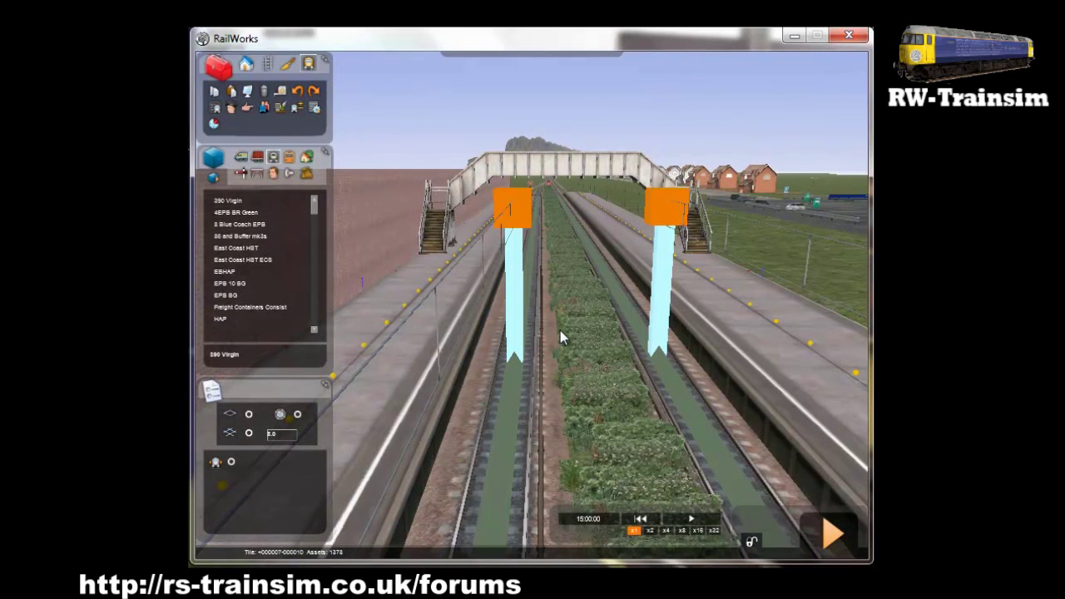
pyautogui.moveTo(560, 331)
pyautogui.mouseDown(button='right')
pyautogui.moveTo(591, 333)
pyautogui.moveTo(565, 329)
pyautogui.mouseUp(button='right')
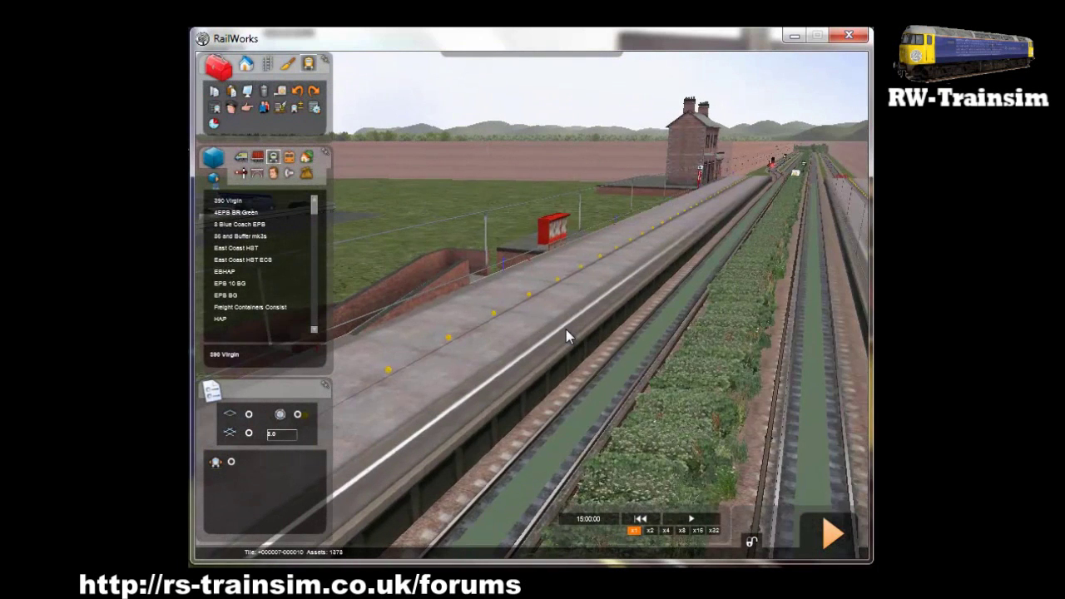
pyautogui.press('Right')
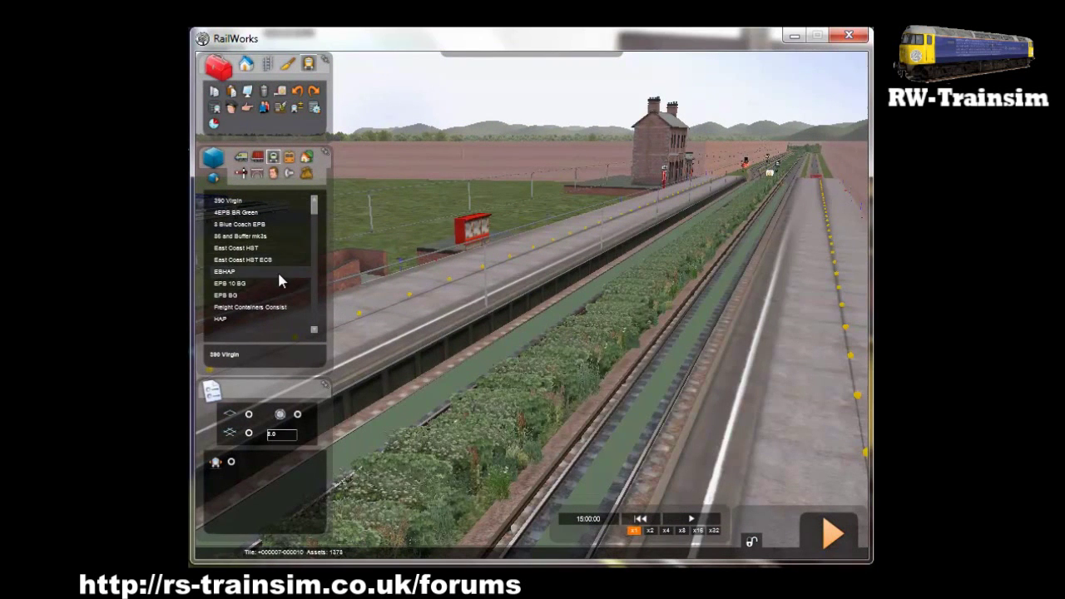
pyautogui.scroll(-1, 269, 288)
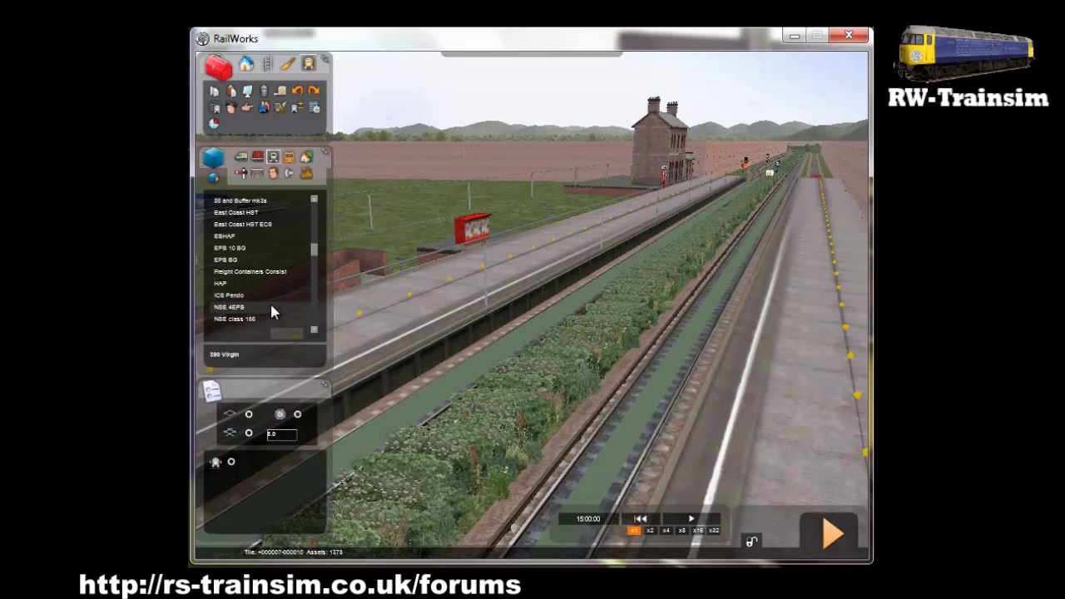
pyautogui.scroll(-1, 274, 314)
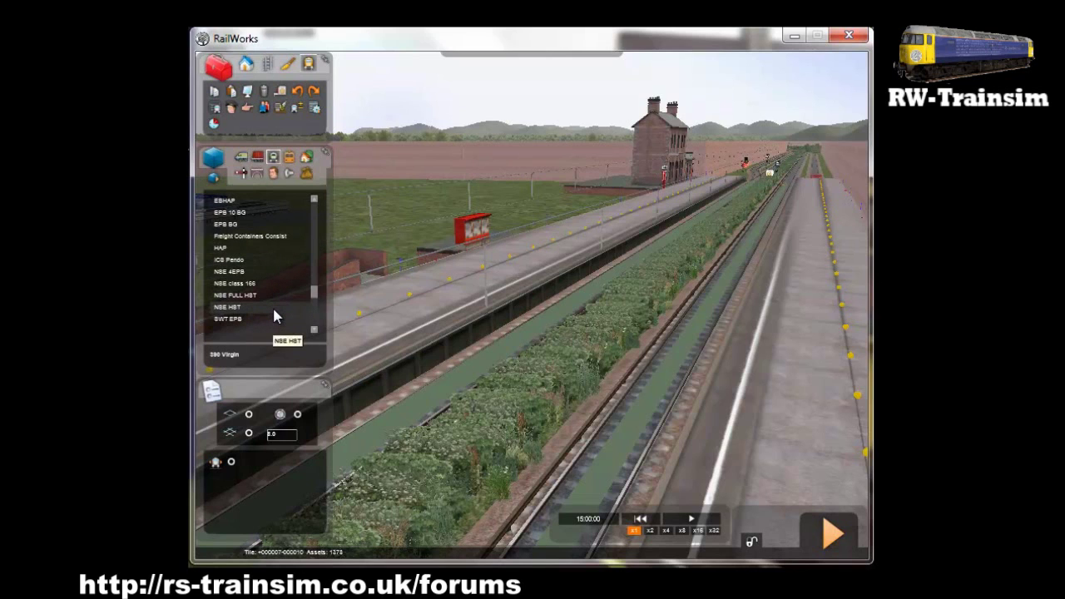
pyautogui.click(274, 318)
pyautogui.click(396, 337)
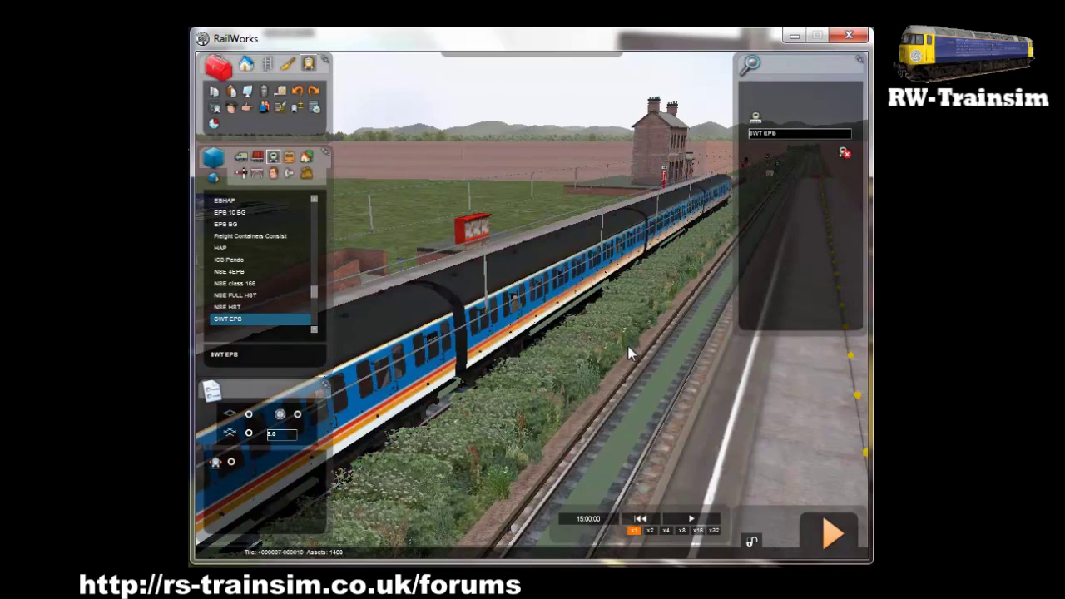
# - Place a second SWT EPB consist on the same track, directly behind the first, towards the footbridge
pyautogui.moveTo(628, 347); pyautogui.dragTo(624, 370, button='right')
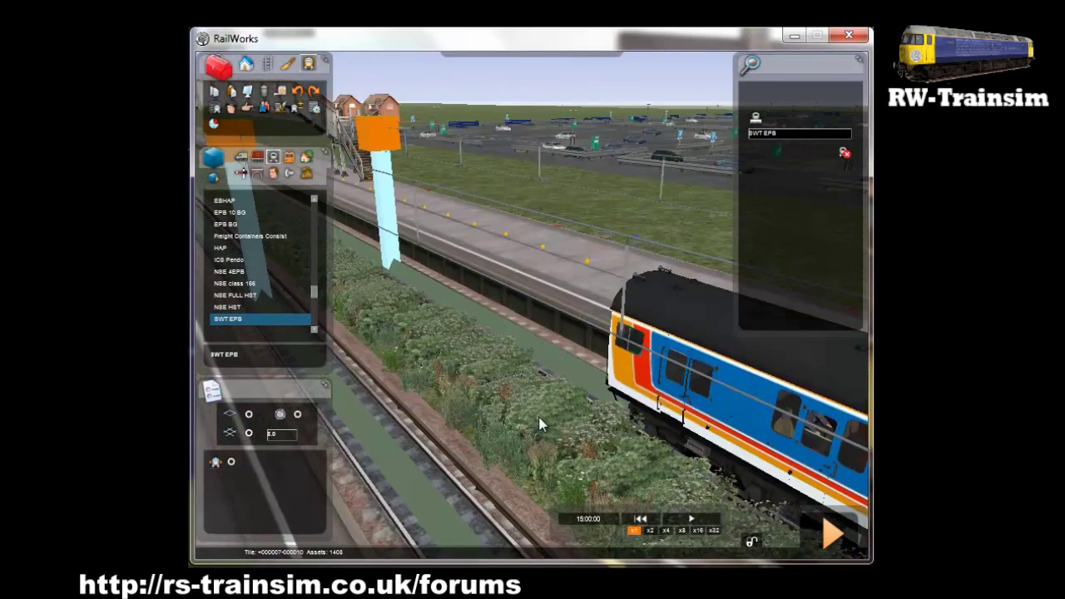
pyautogui.moveTo(516, 432); pyautogui.dragTo(513, 435, button='right')
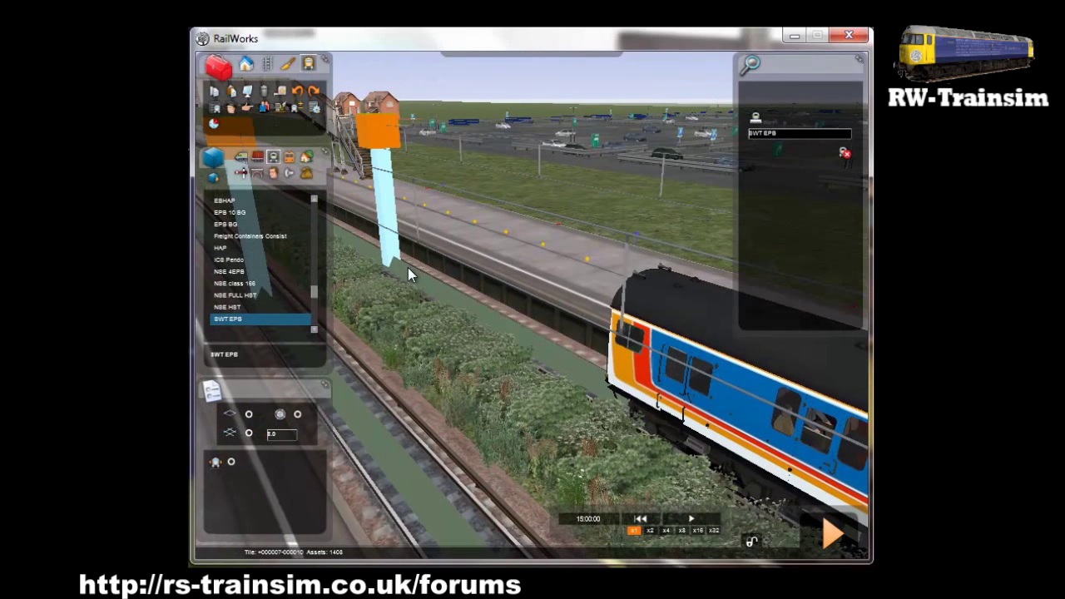
pyautogui.moveTo(436, 287); pyautogui.dragTo(431, 286, button='right')
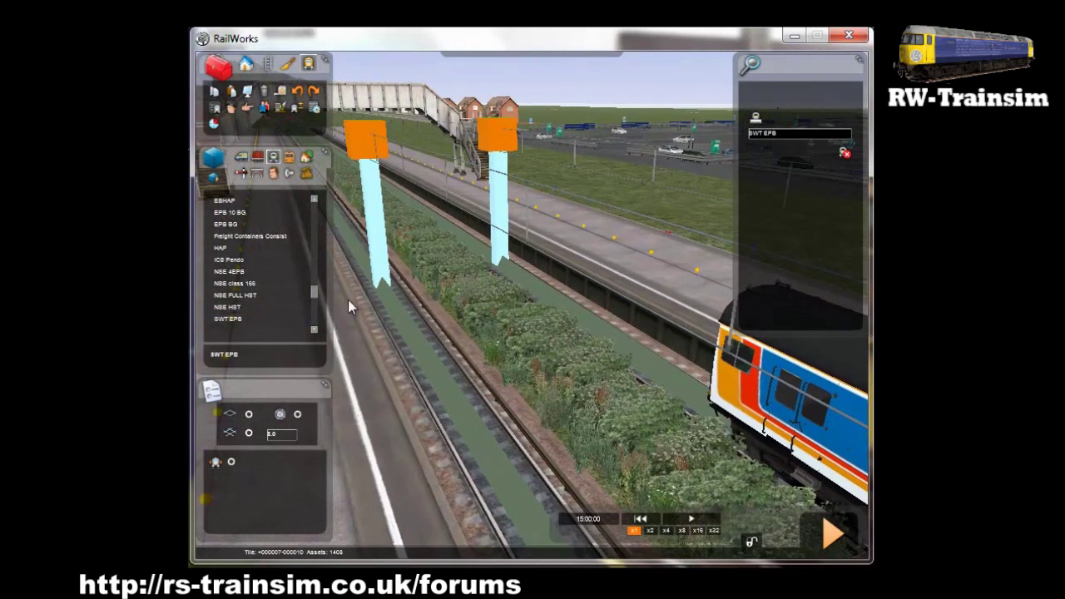
pyautogui.click(249, 317)
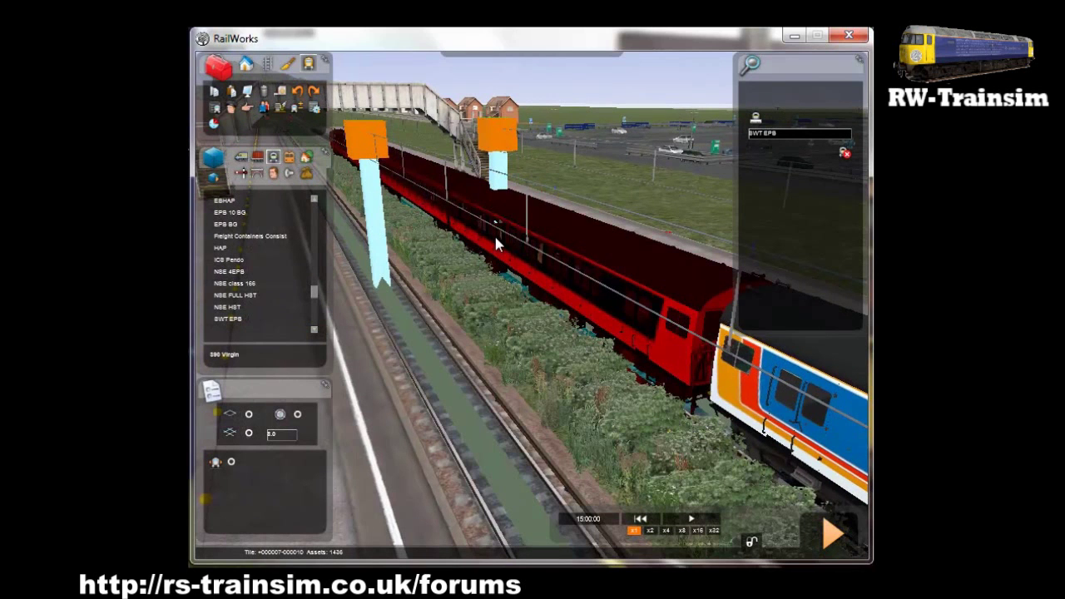
pyautogui.click(496, 238)
# - Add a third SWT EPB consist to the same train in the Highland Forest platform
pyautogui.moveTo(495, 375); pyautogui.dragTo(496, 375, button='right')
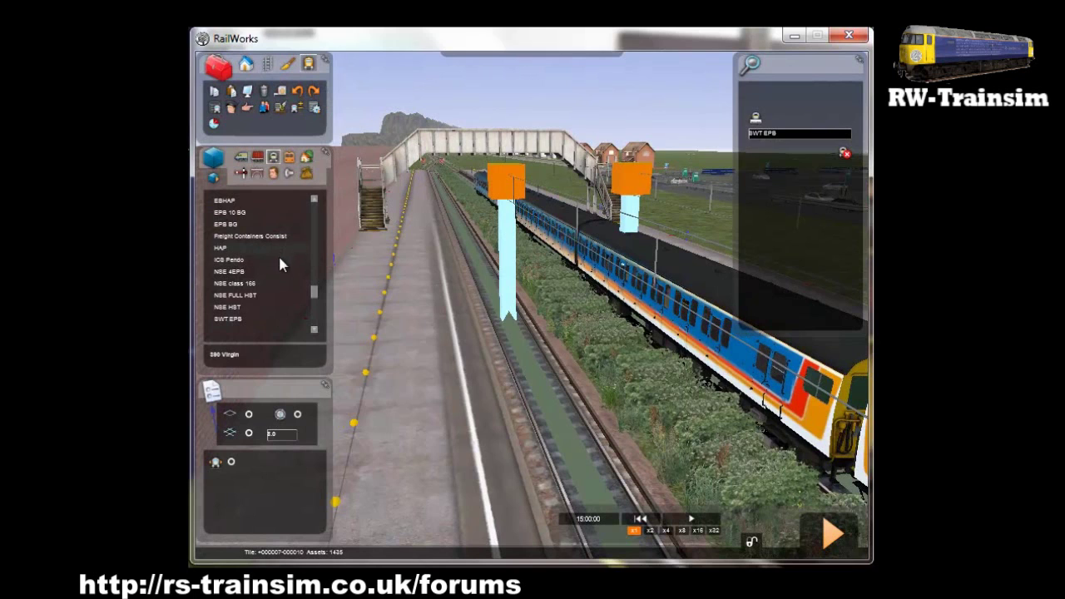
pyautogui.click(269, 318)
pyautogui.moveTo(473, 404); pyautogui.dragTo(447, 416, button='right')
pyautogui.press('Up')
pyautogui.click(409, 431)
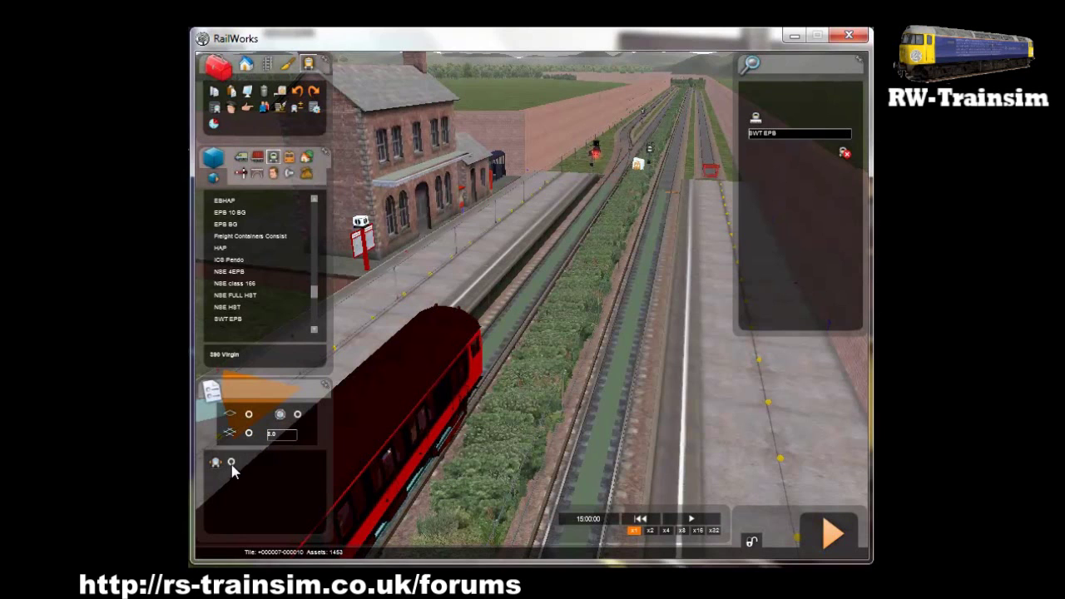
# - Select the whole coupled SWT EPB train and reposition it along the platform with its front just short of the signal
pyautogui.click(399, 410)
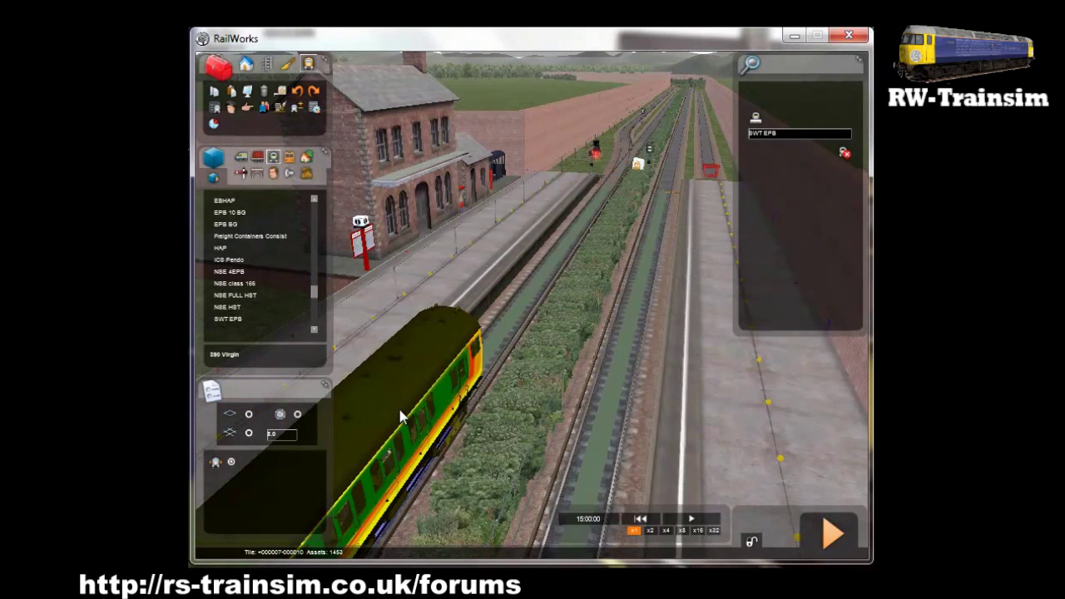
pyautogui.click(413, 406)
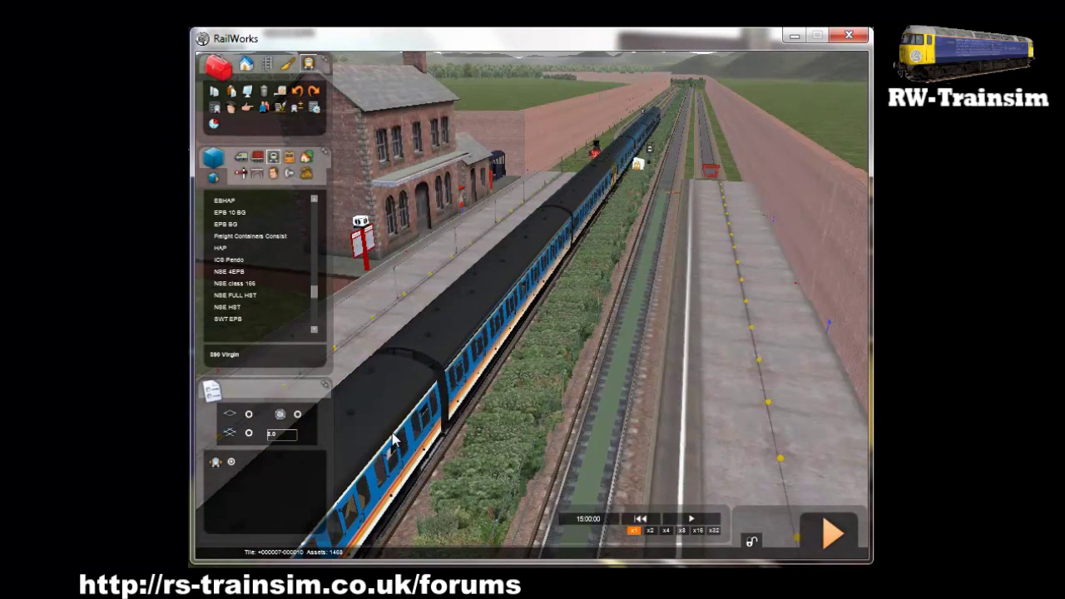
pyautogui.scroll(-5, 396, 440)
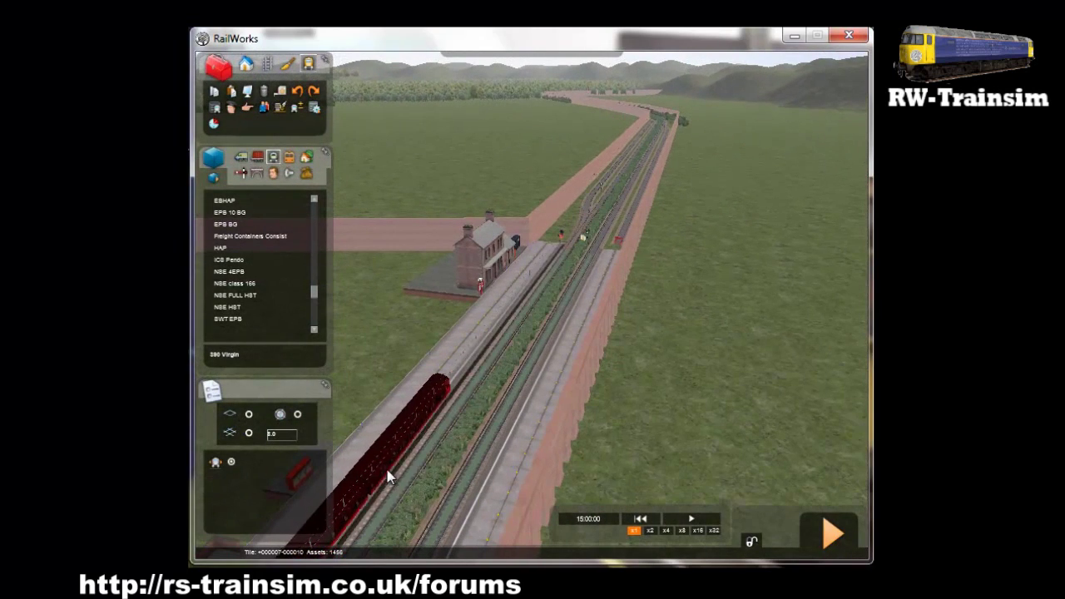
pyautogui.click(399, 474)
pyautogui.scroll(-2, 379, 532)
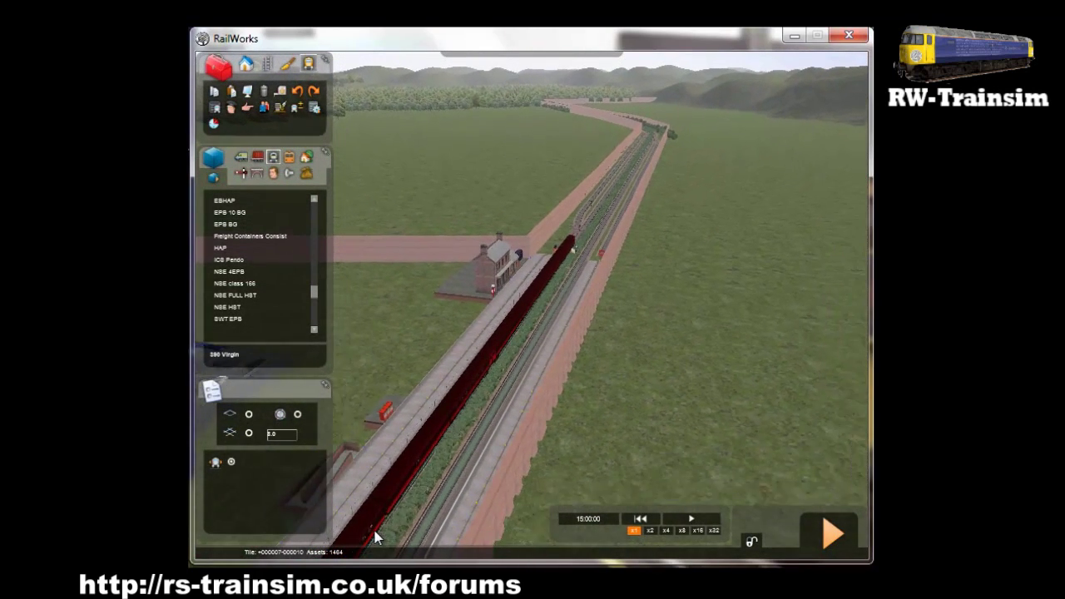
pyautogui.scroll(-1, 374, 531)
pyautogui.scroll(-2, 356, 563)
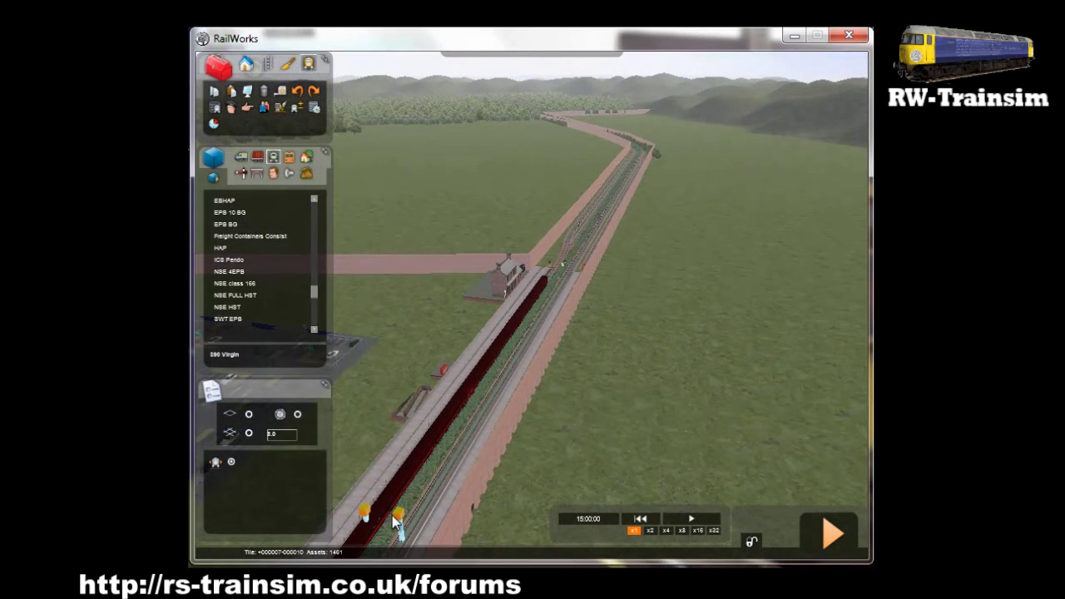
pyautogui.click(392, 515)
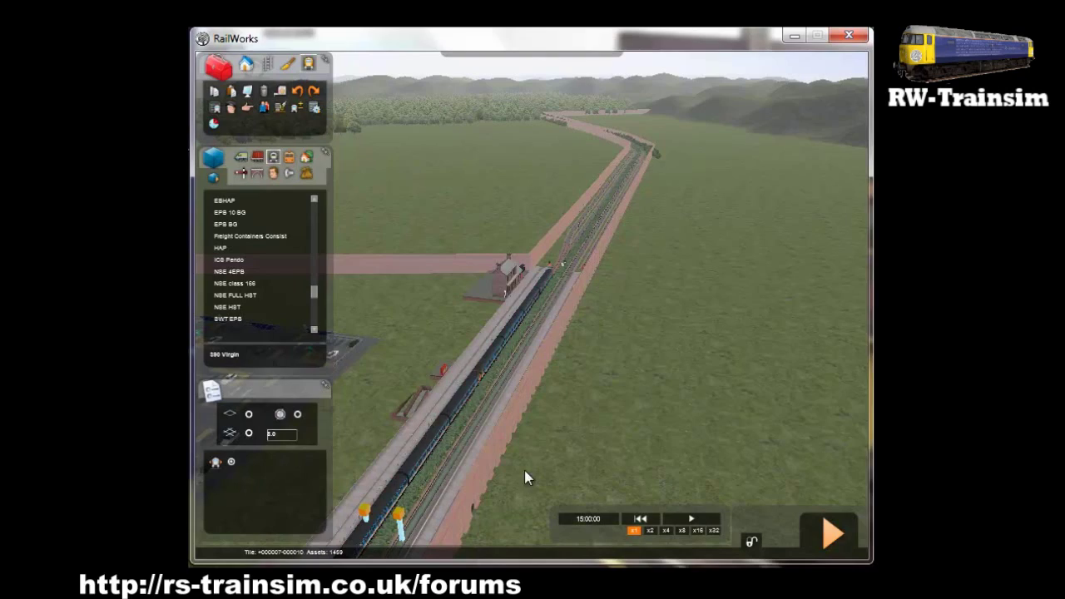
# - Assign a driver to the leading coach of the SWT EPB train at the signal end of the platform
pyautogui.press('Up')
pyautogui.moveTo(665, 419)
pyautogui.mouseDown(button='right')
pyautogui.moveTo(653, 415)
pyautogui.moveTo(666, 417)
pyautogui.mouseUp(button='right')
pyautogui.press('Right')
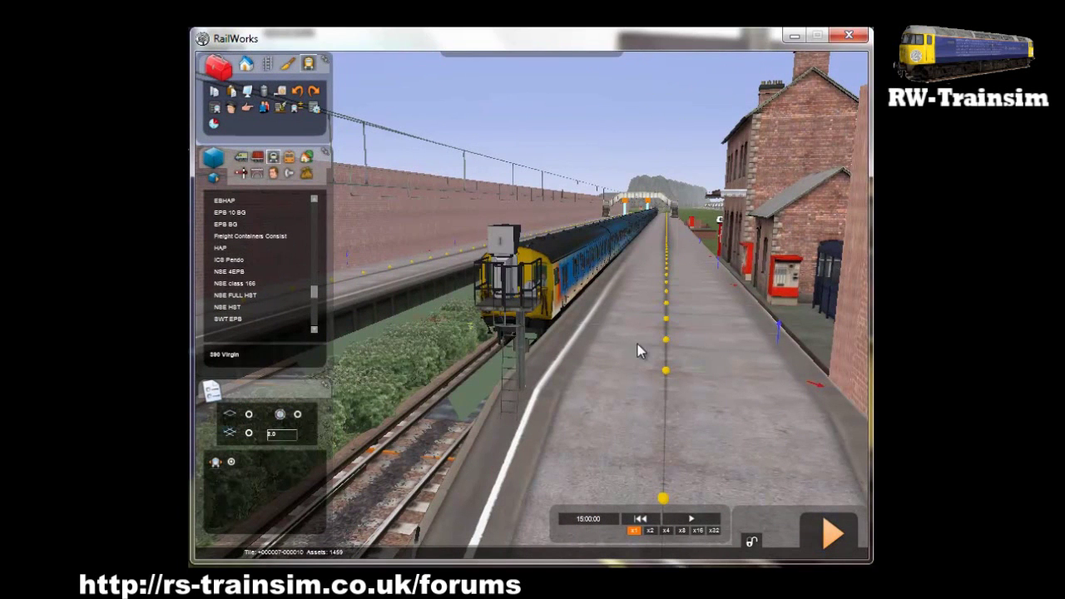
pyautogui.click(236, 111)
pyautogui.click(509, 232)
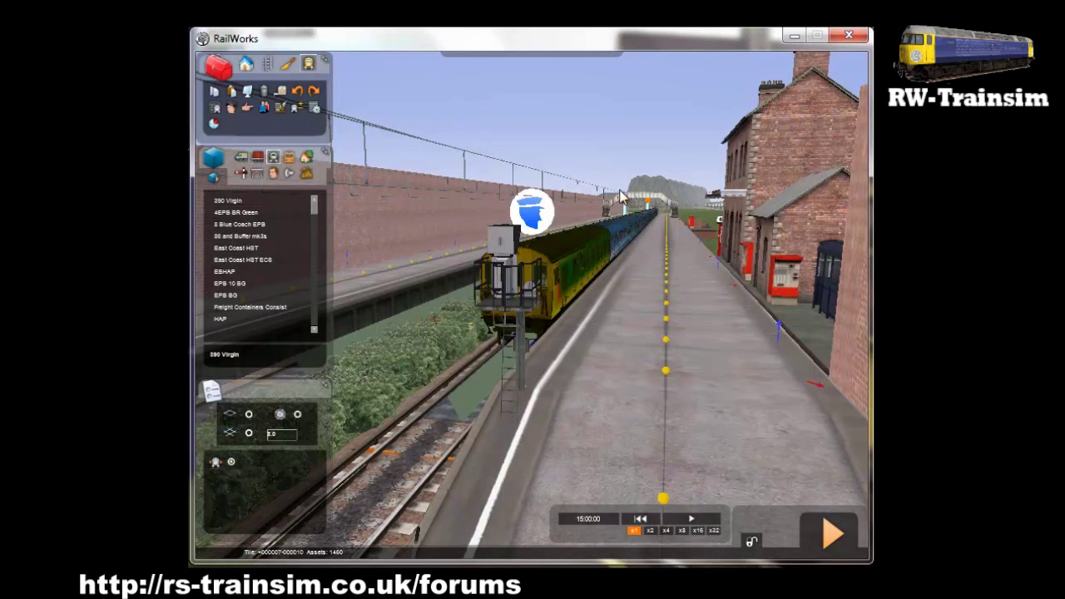
# - Rename Service1 as 2Z95 in the timetable, set its service class to Express Passenger and accept the change
pyautogui.click(217, 125)
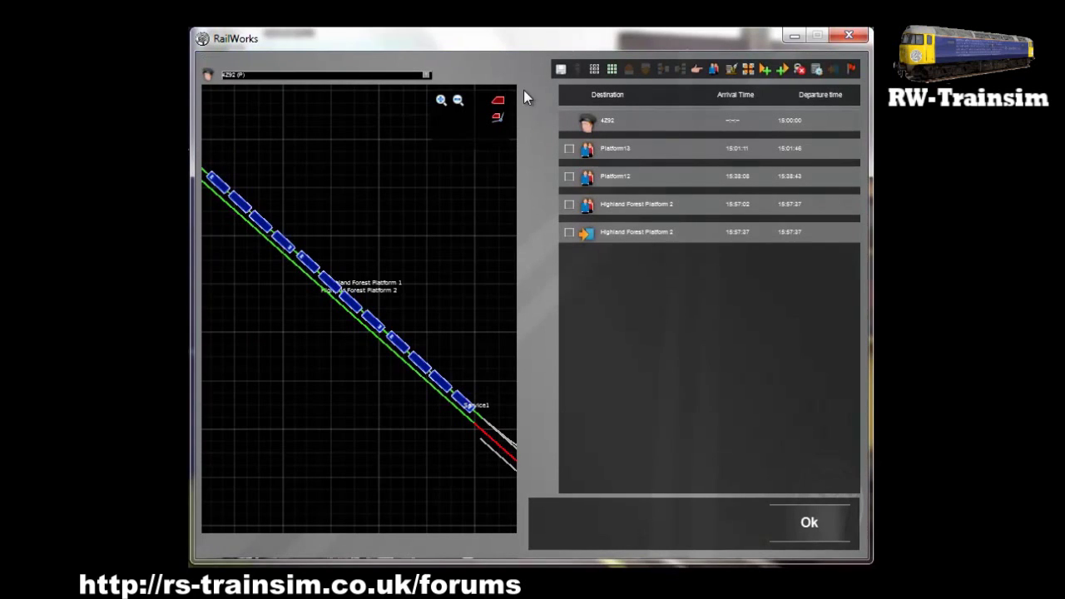
pyautogui.click(426, 76)
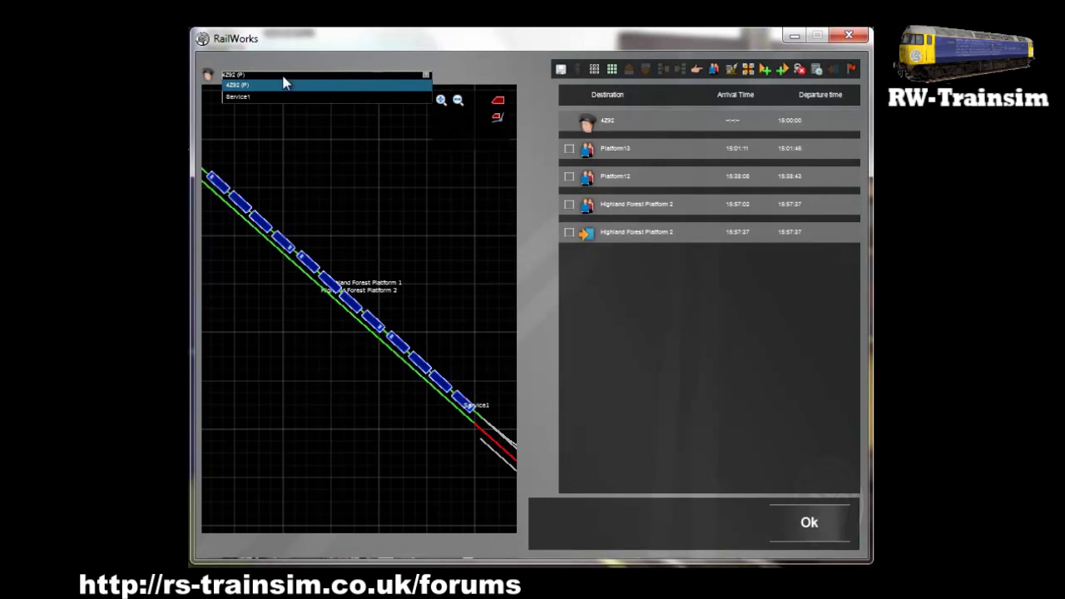
pyautogui.click(235, 97)
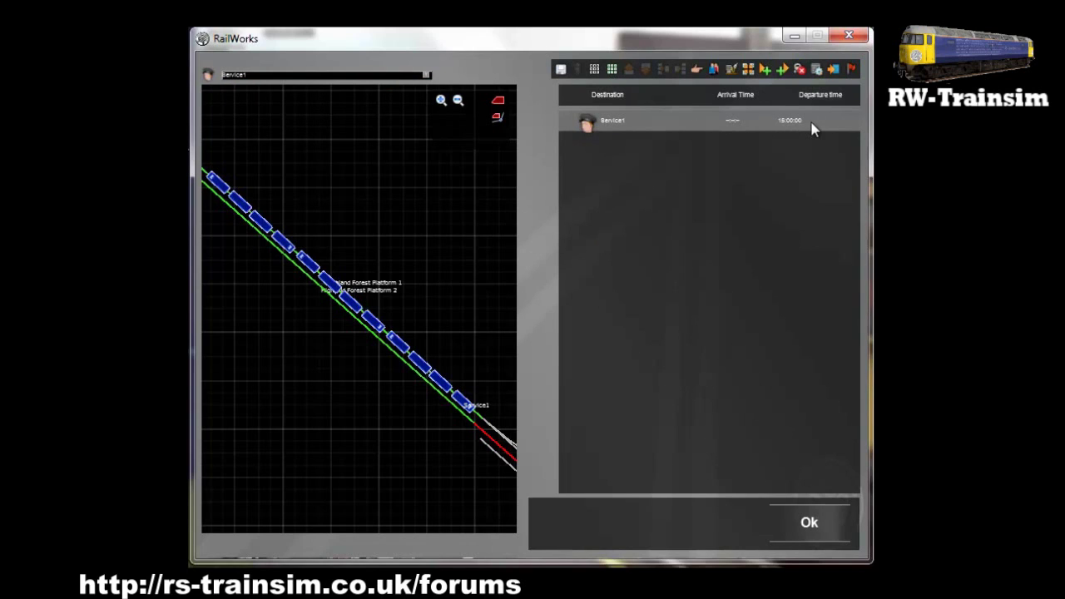
pyautogui.click(588, 123)
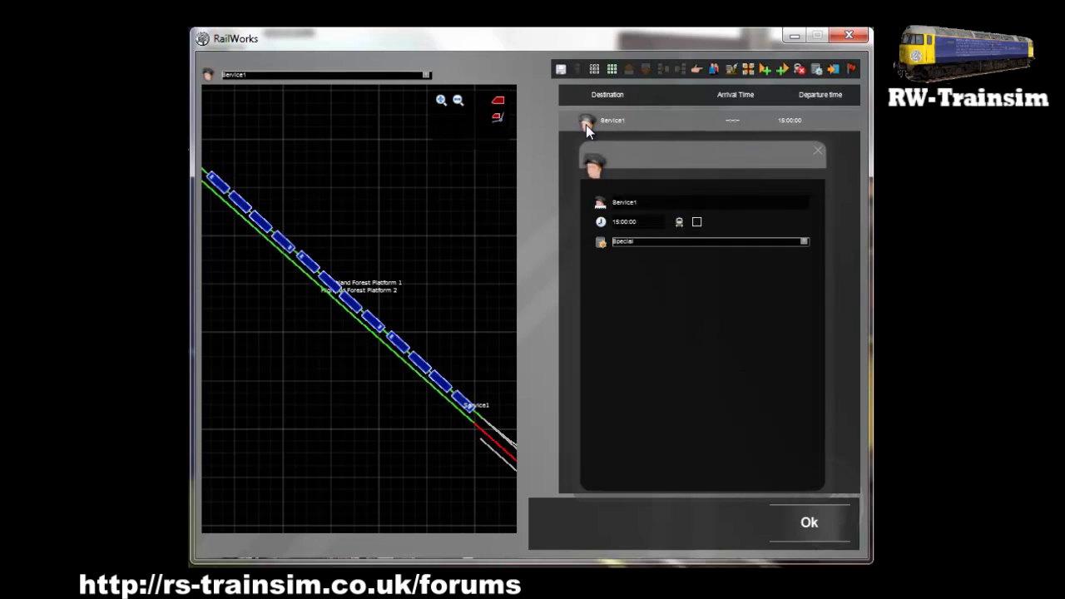
pyautogui.click(668, 207)
pyautogui.write('2Z96')
pyautogui.click(804, 243)
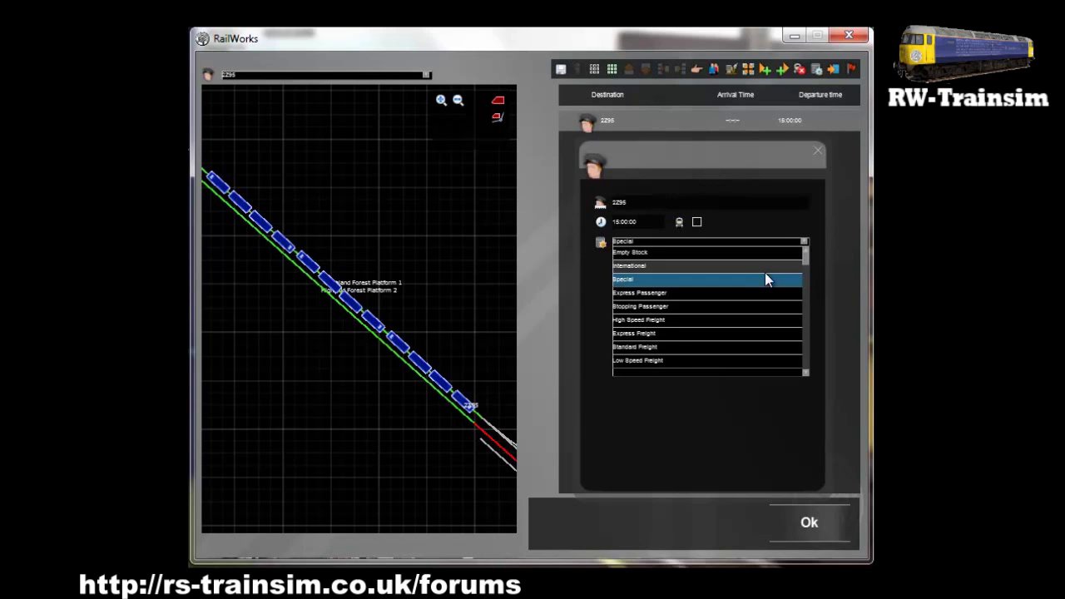
pyautogui.click(731, 294)
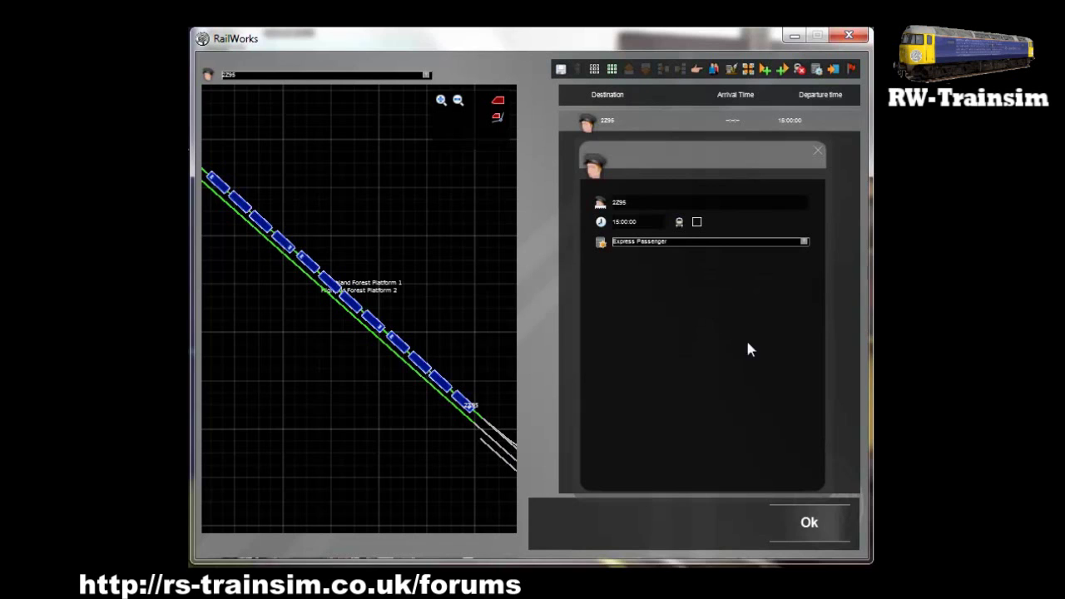
pyautogui.click(808, 522)
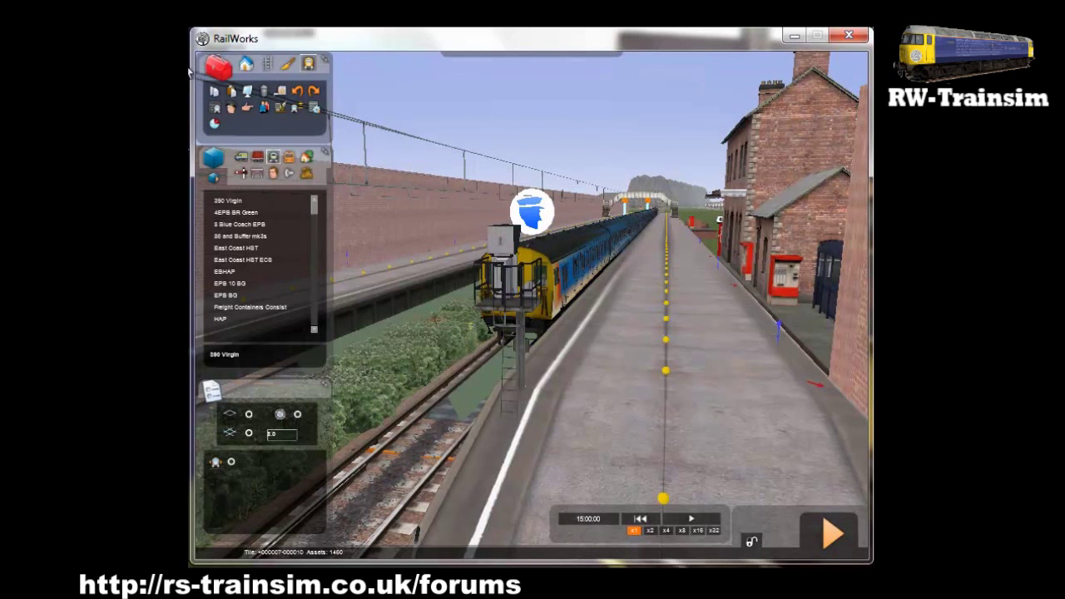
# - Reopen the 2Z95 timetable and add a passenger pick-up instruction at Highland Forest Platform 1
pyautogui.click(214, 125)
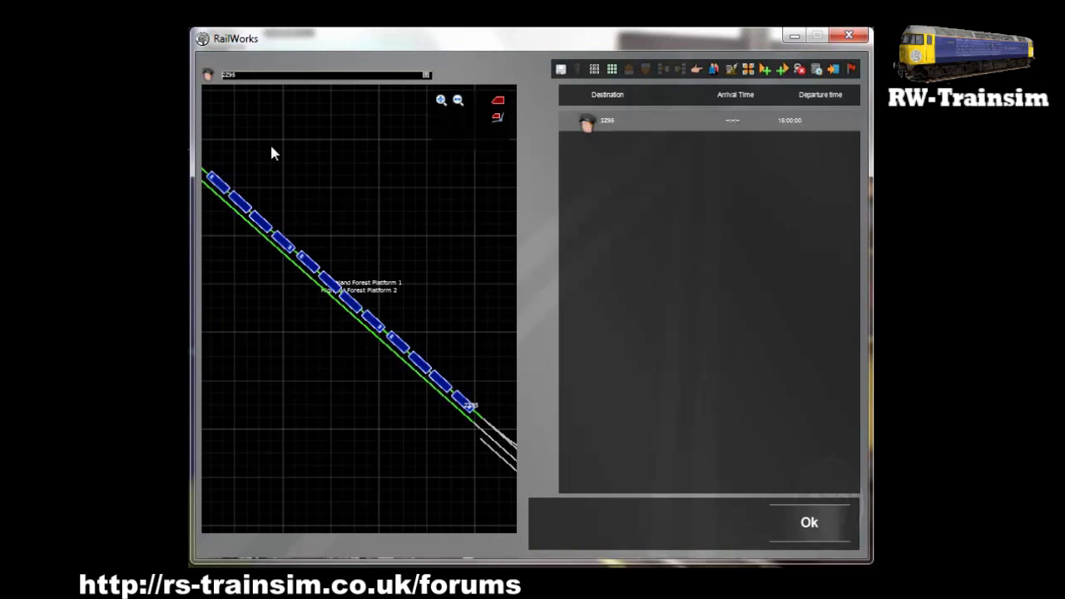
pyautogui.click(583, 126)
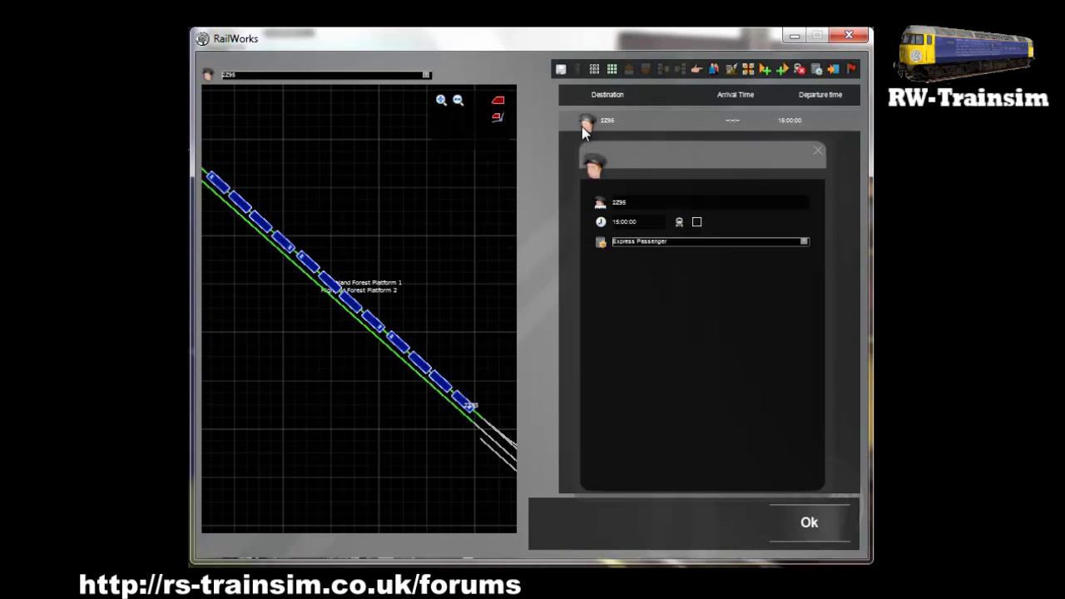
pyautogui.click(817, 150)
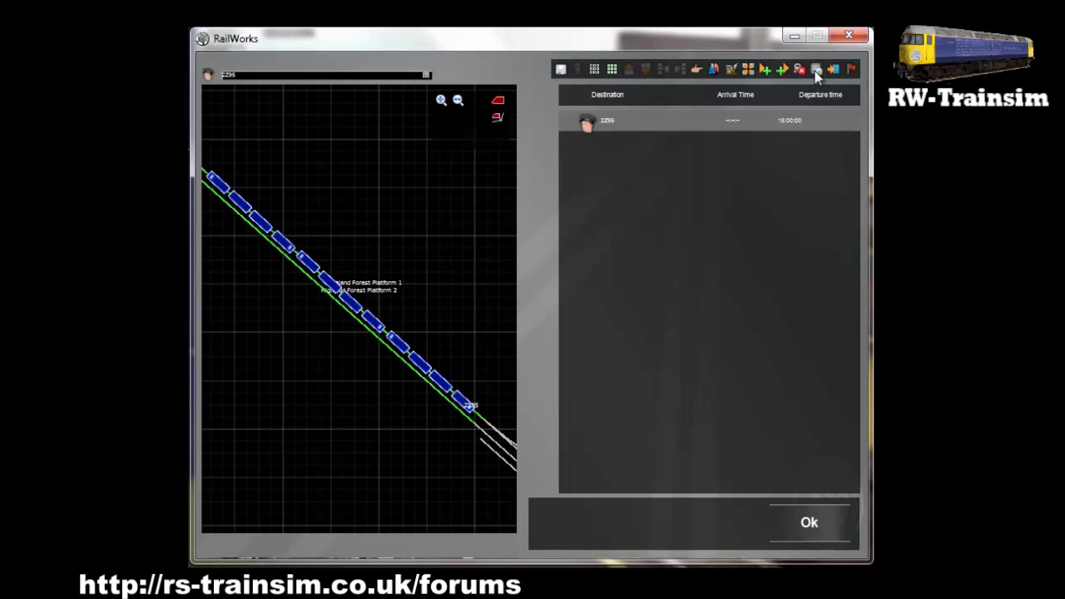
pyautogui.click(715, 70)
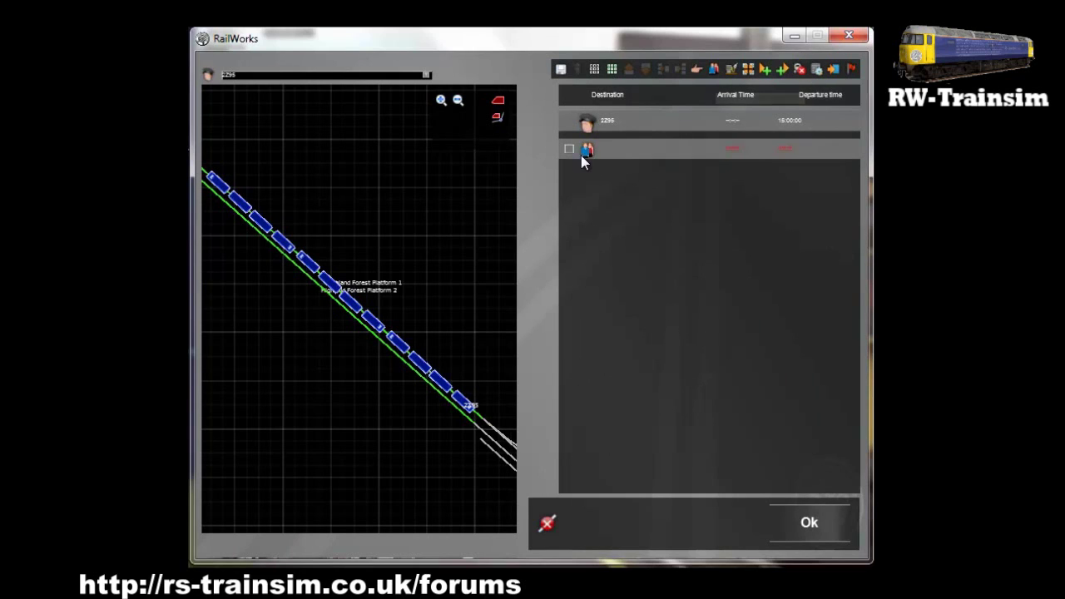
pyautogui.click(583, 156)
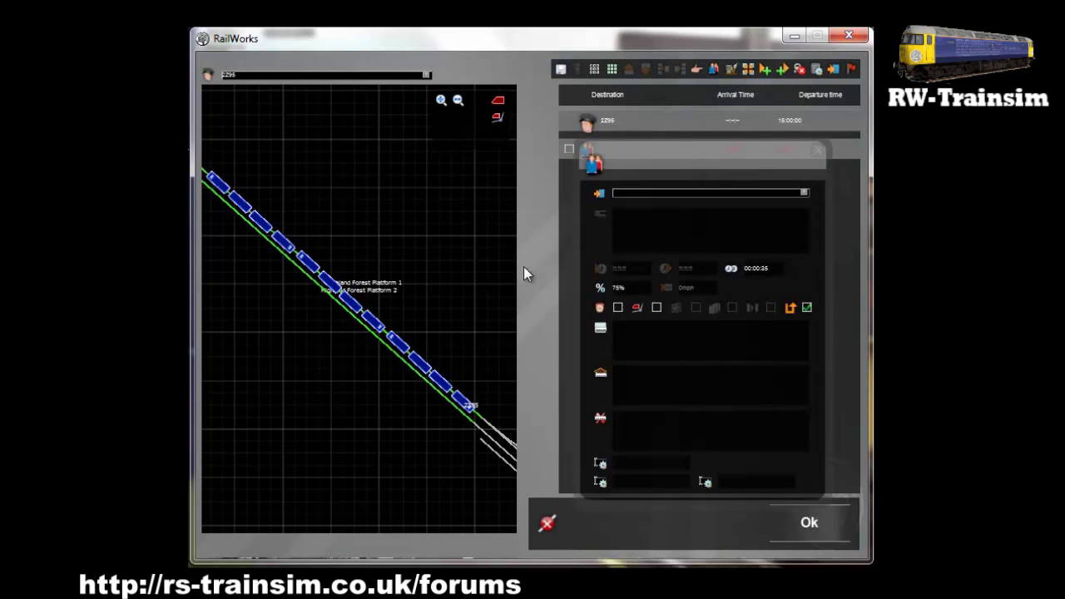
pyautogui.click(600, 194)
pyautogui.click(480, 417)
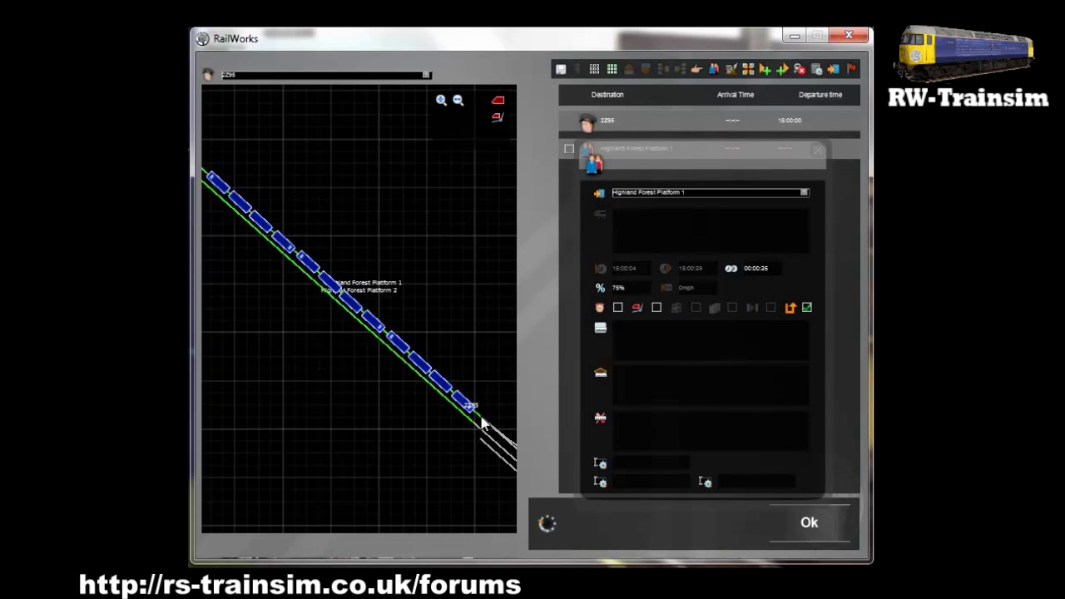
pyautogui.click(818, 151)
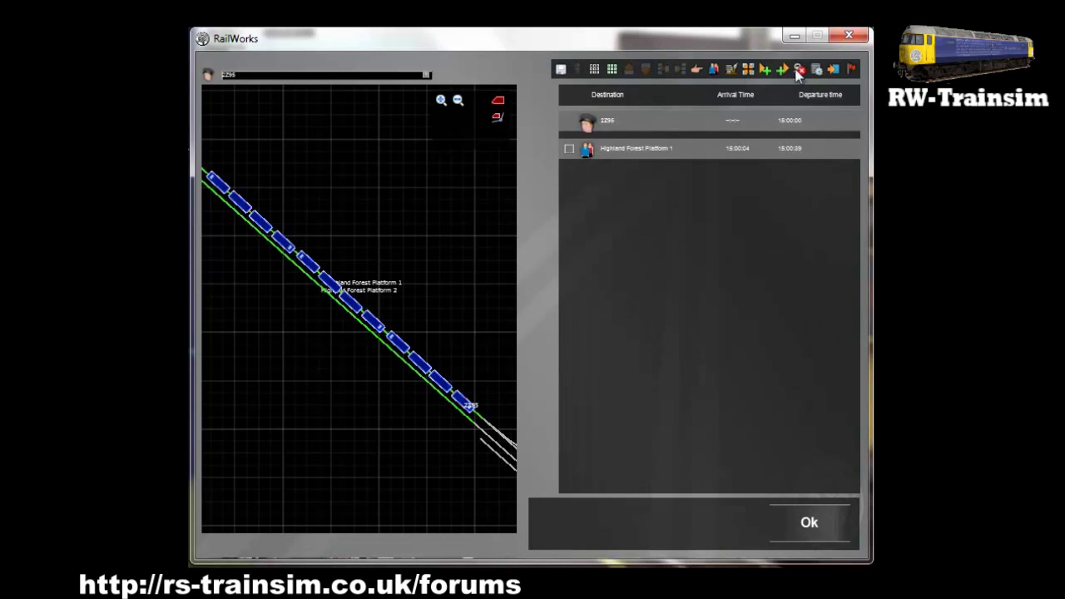
# - Add a second passenger pick-up instruction to the 2Z95 timetable and set its destination to Platform11
pyautogui.scroll(-10, 449, 321)
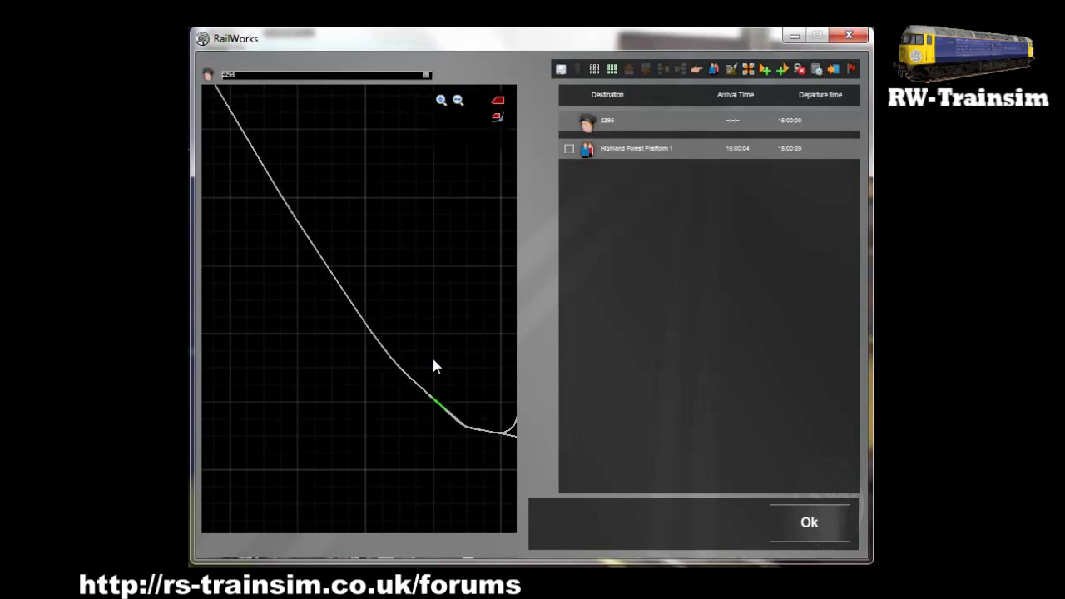
pyautogui.moveTo(432, 358); pyautogui.dragTo(421, 513, button='right')
pyautogui.scroll(-5, 433, 367)
pyautogui.scroll(10, 325, 436)
pyautogui.moveTo(326, 436); pyautogui.dragTo(325, 315, button='right')
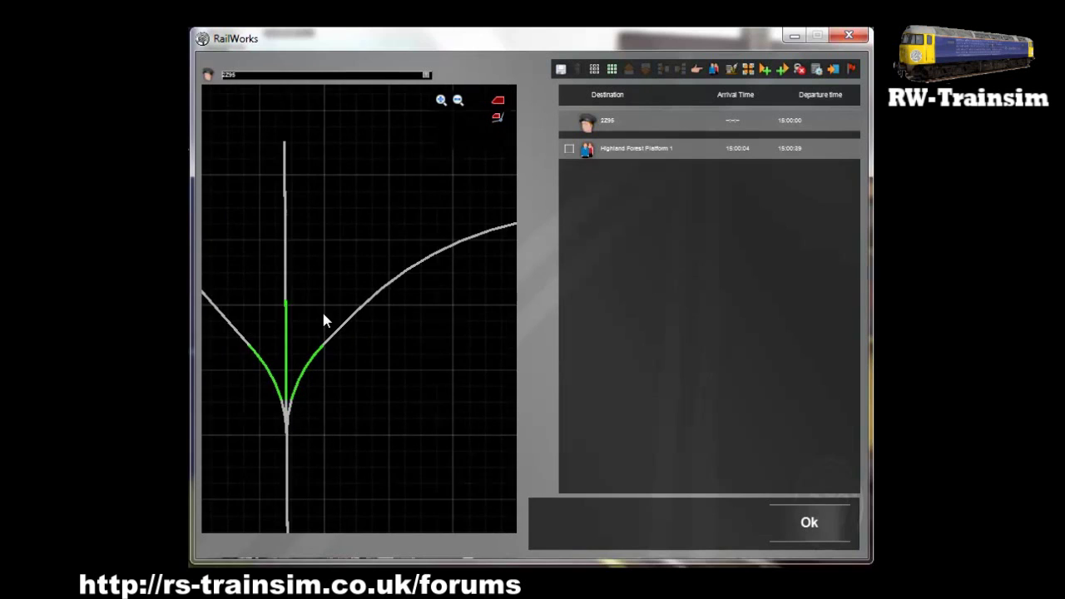
pyautogui.scroll(3, 323, 312)
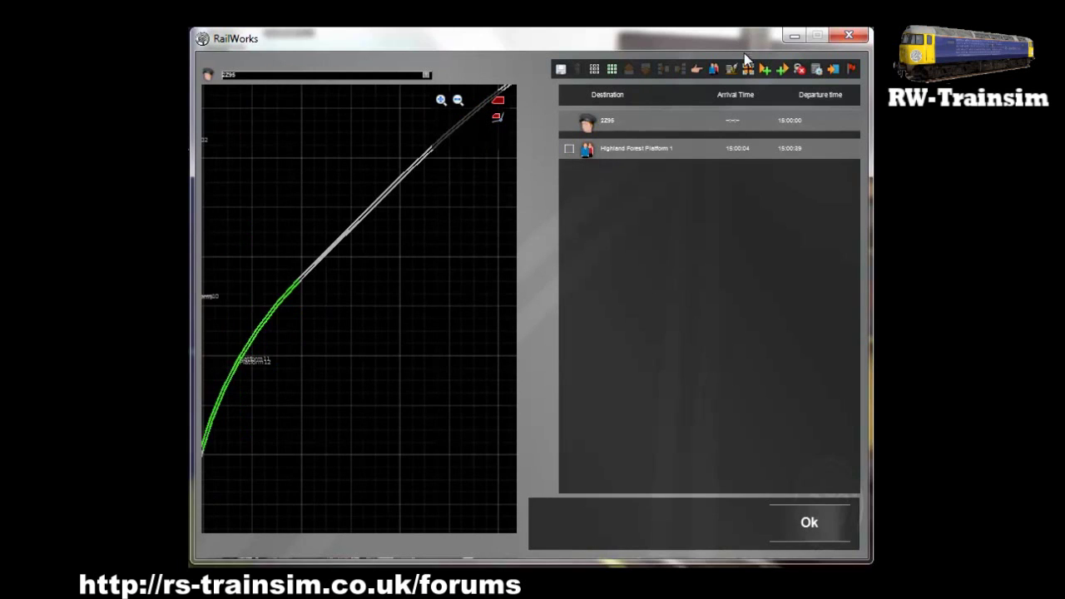
pyautogui.click(713, 68)
pyautogui.click(594, 176)
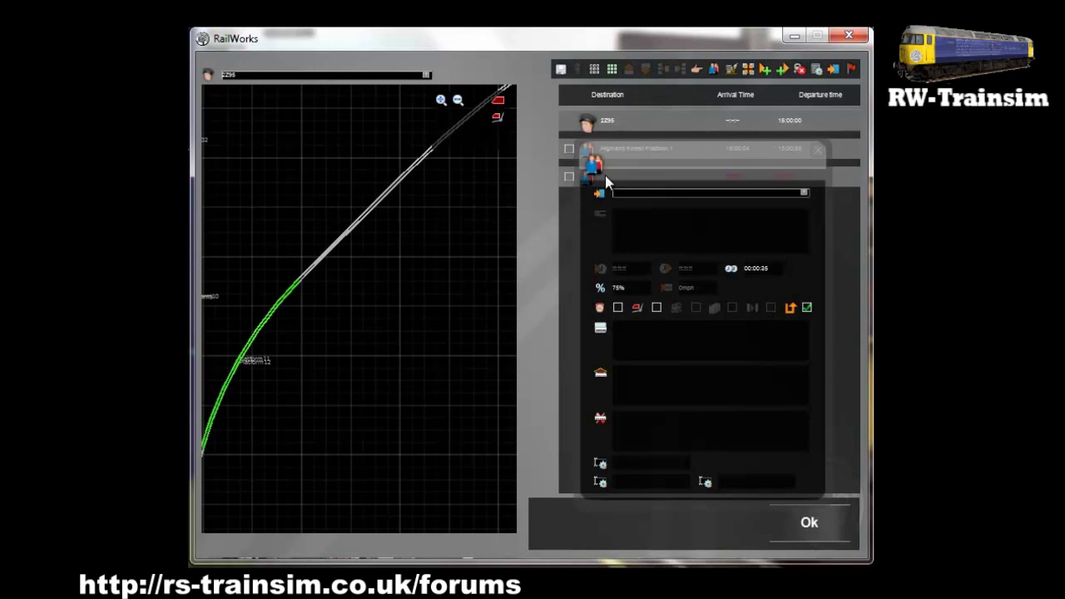
pyautogui.scroll(2, 291, 285)
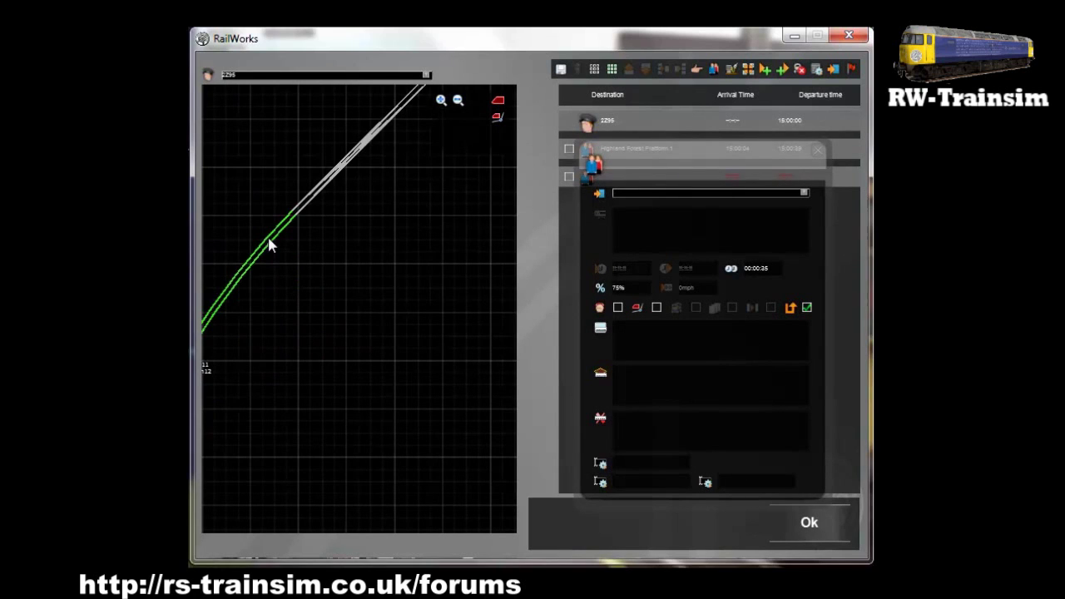
pyautogui.click(268, 243)
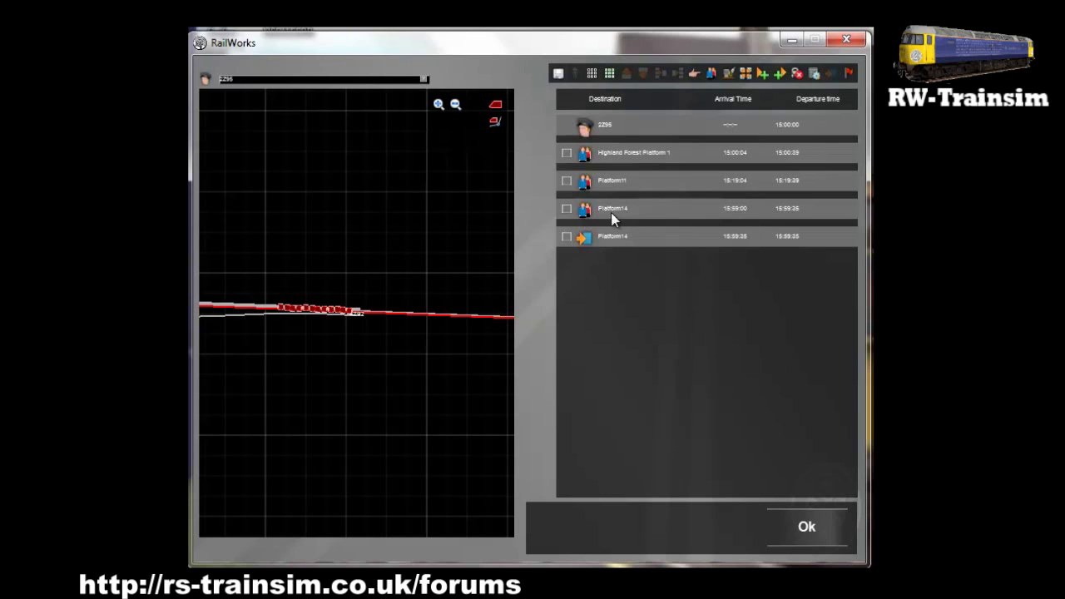
# - Examine the plotted 2Z95 route across the map, including the northern junction and the alternative line branching to the east
pyautogui.scroll(-8, 351, 235)
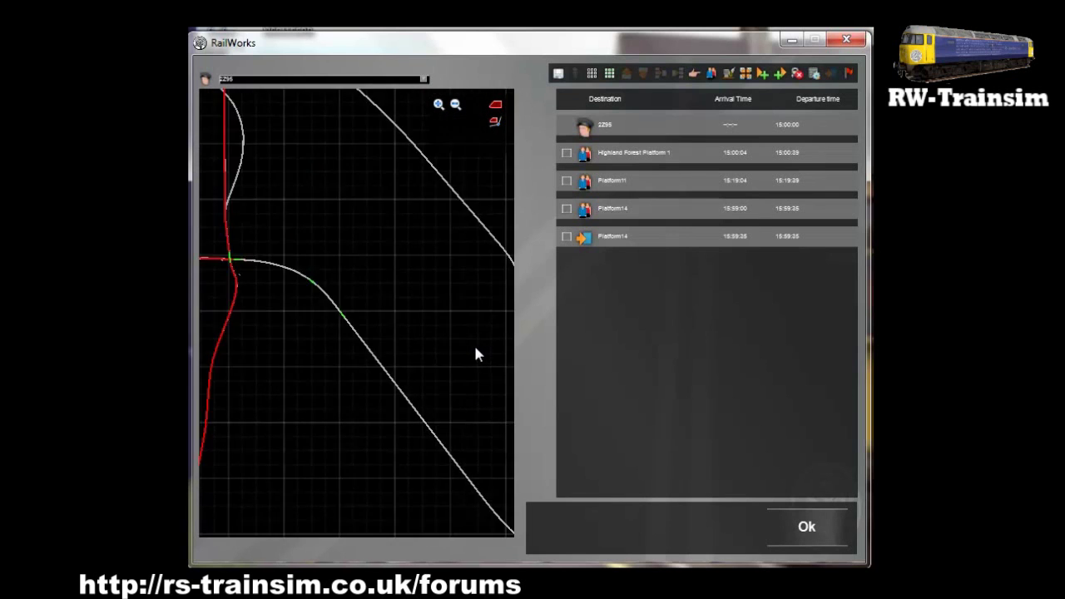
pyautogui.scroll(-3, 475, 348)
pyautogui.moveTo(446, 368); pyautogui.dragTo(345, 330, button='right')
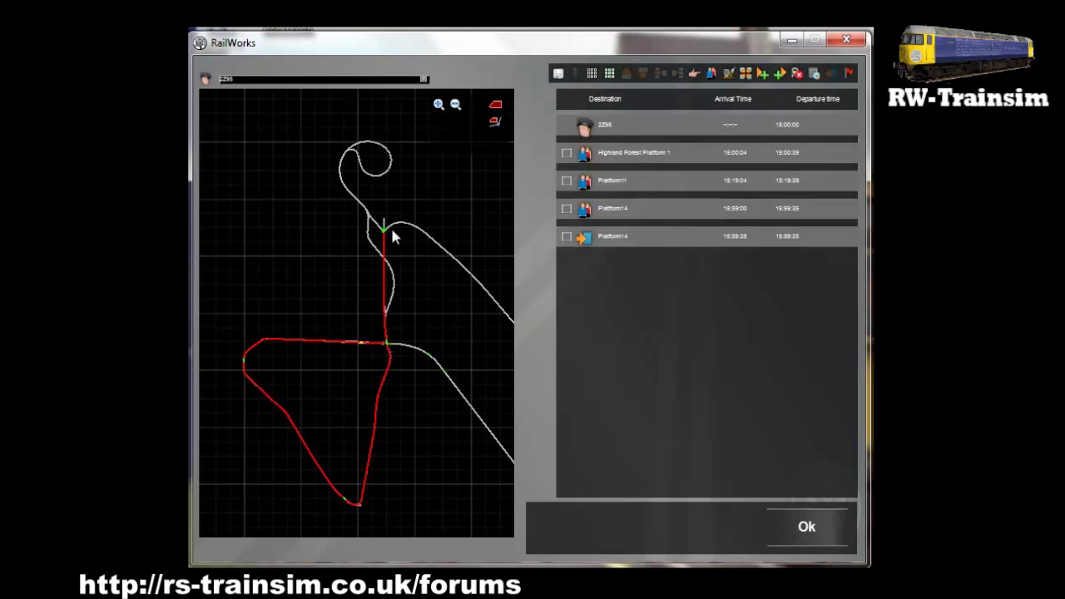
pyautogui.scroll(5, 392, 232)
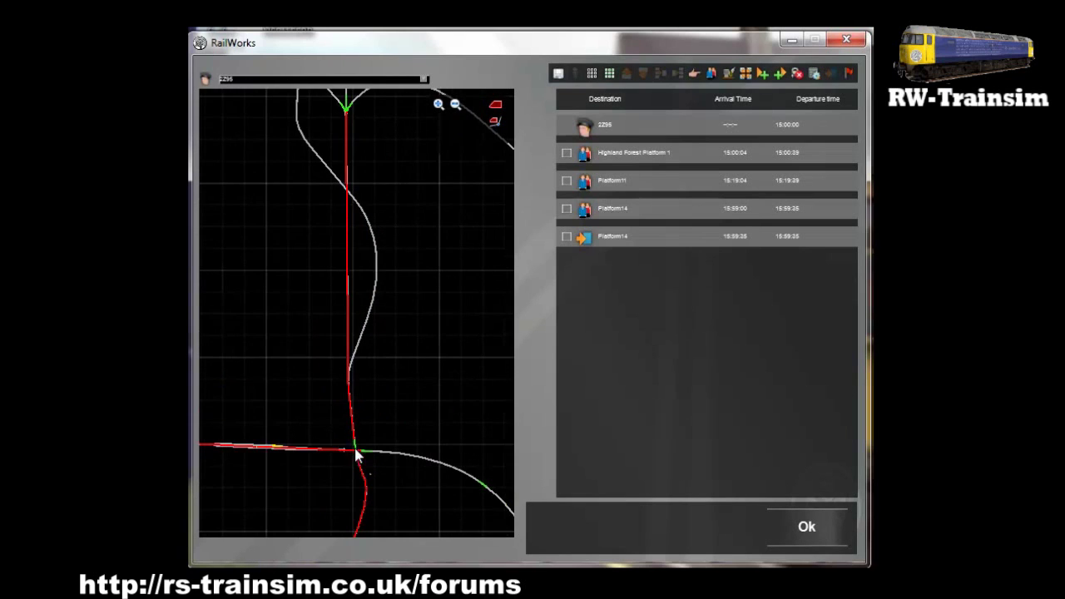
pyautogui.scroll(1, 356, 450)
pyautogui.moveTo(334, 295); pyautogui.dragTo(335, 273, button='right')
pyautogui.scroll(5, 322, 258)
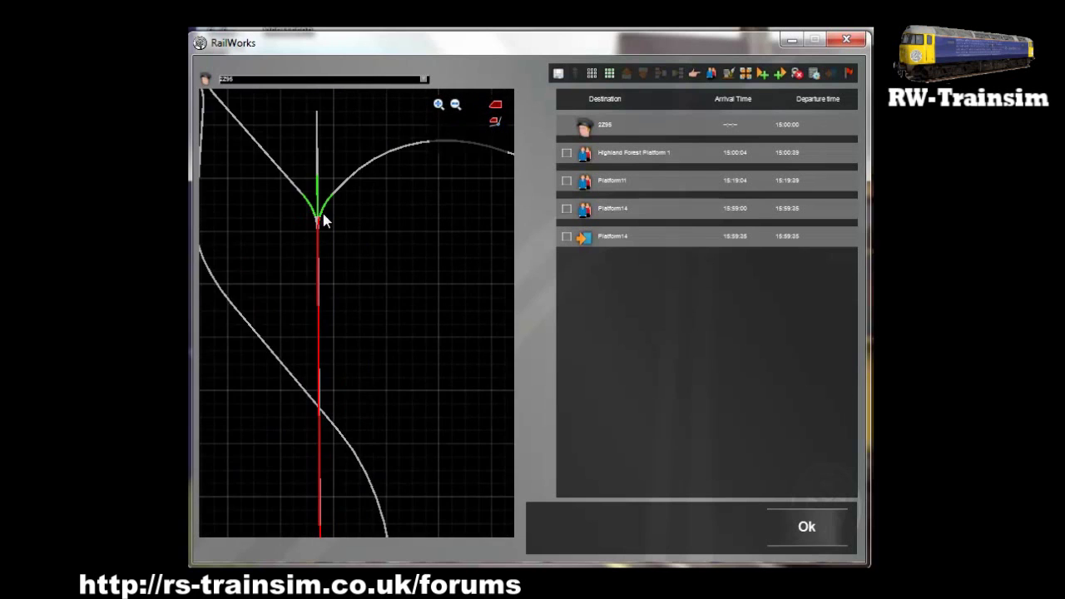
pyautogui.moveTo(317, 196); pyautogui.dragTo(317, 195, button='right')
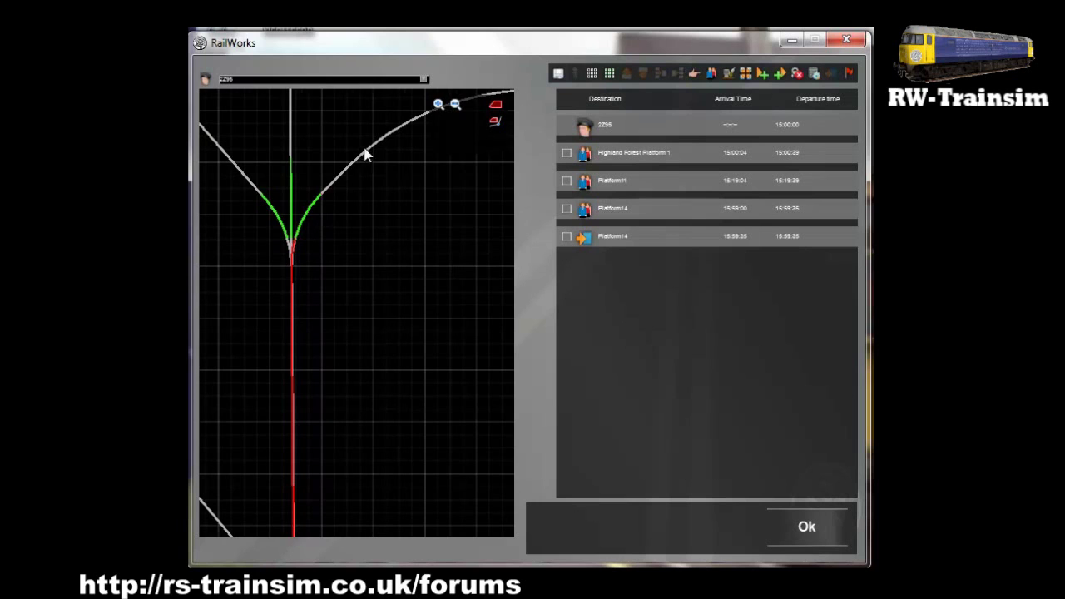
pyautogui.moveTo(365, 149); pyautogui.dragTo(383, 198, button='right')
pyautogui.scroll(-5, 388, 258)
pyautogui.moveTo(401, 313); pyautogui.dragTo(404, 317, button='right')
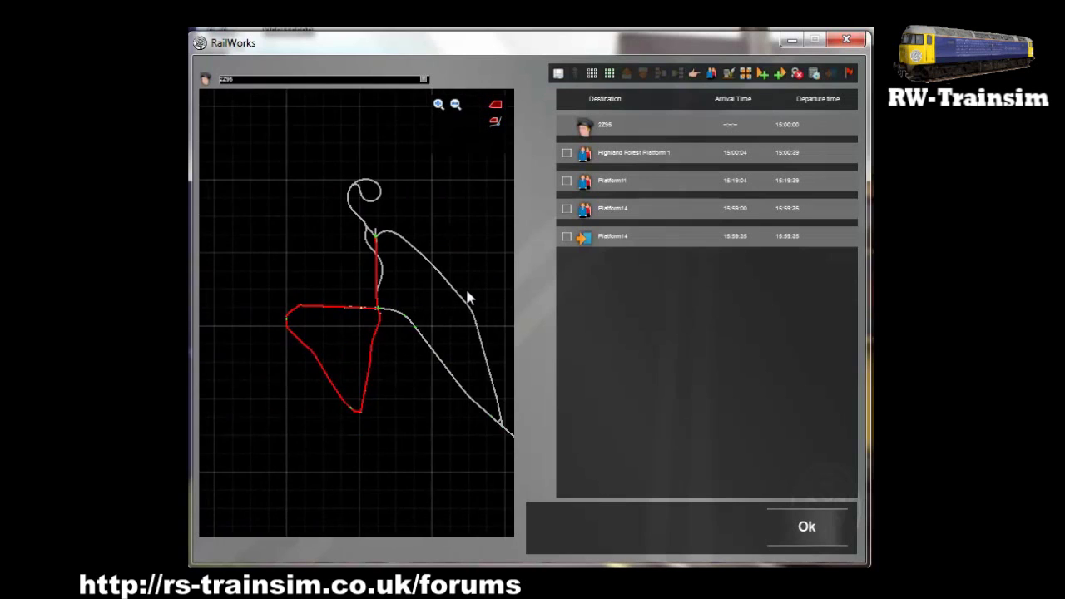
# - Add a waypoint instruction to the 2Z95 timetable and set it to Destination5 on the connecting curve at the southeastern junction
pyautogui.click(846, 75)
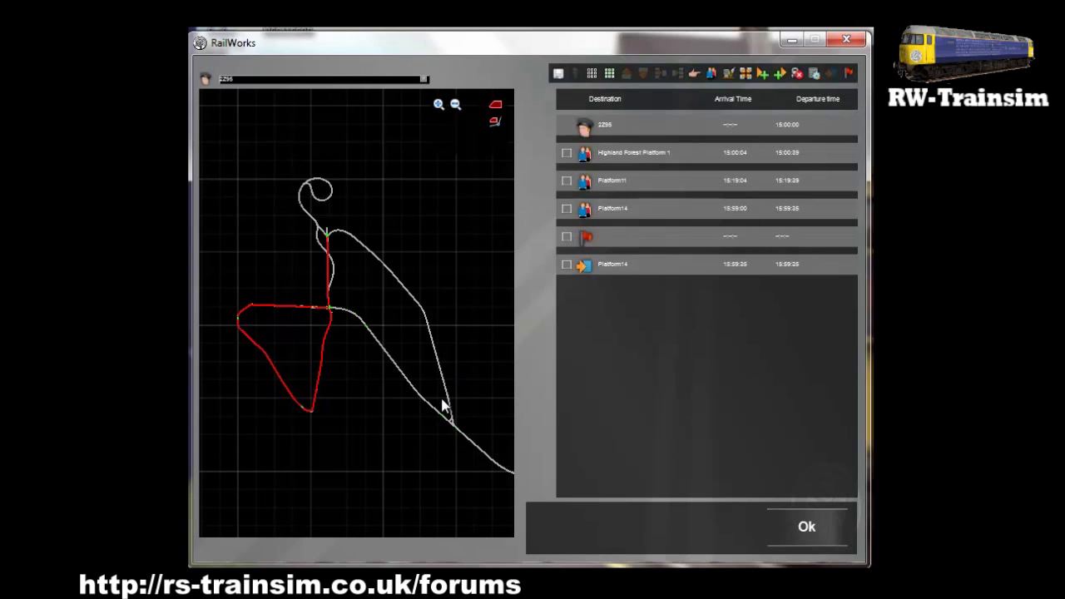
pyautogui.scroll(2, 408, 394)
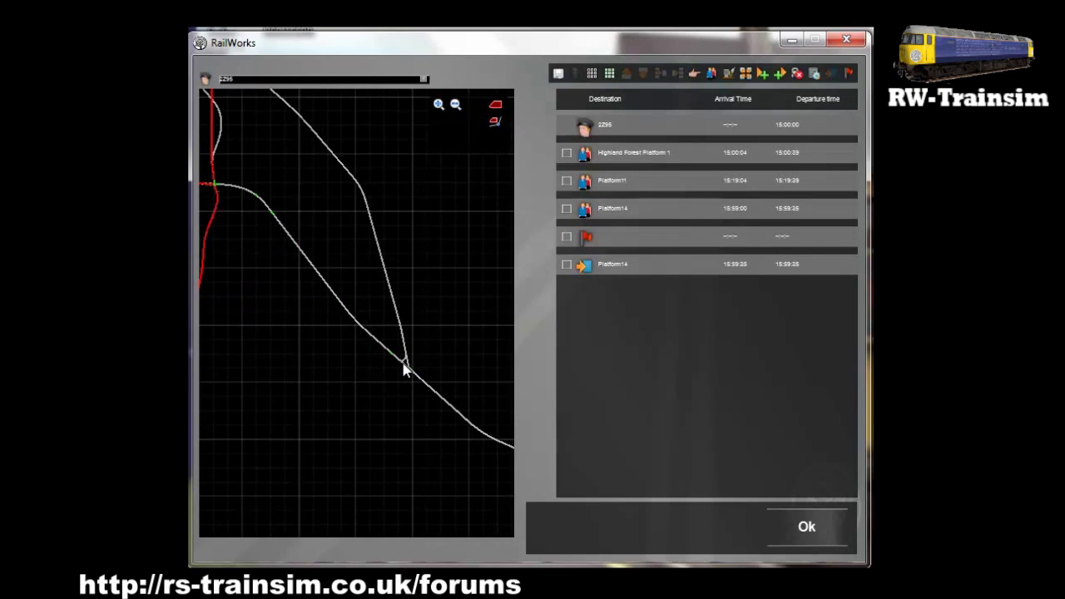
pyautogui.scroll(4, 404, 369)
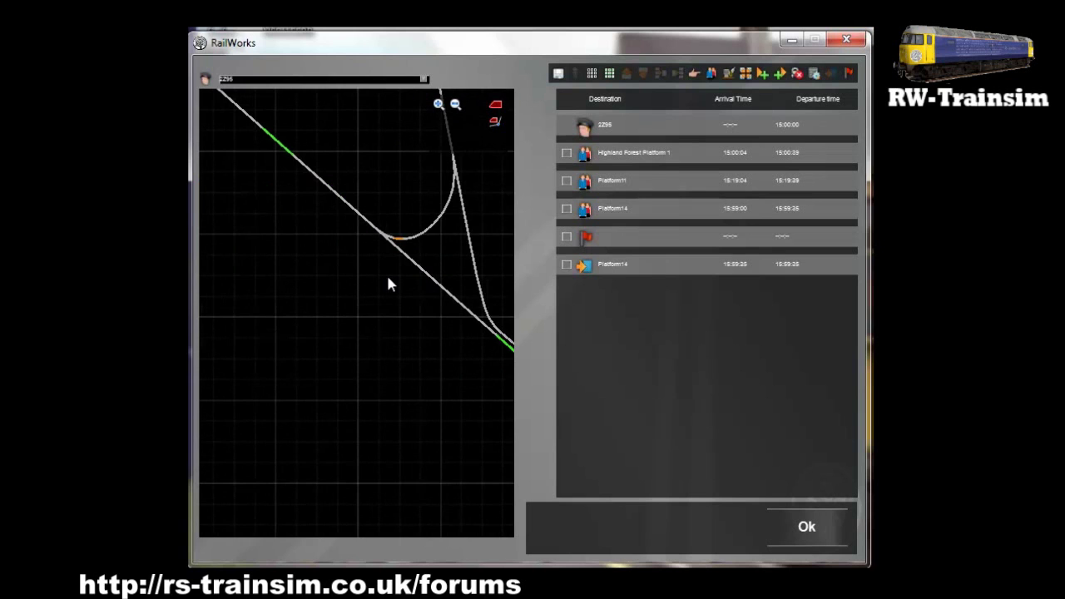
pyautogui.scroll(3, 406, 241)
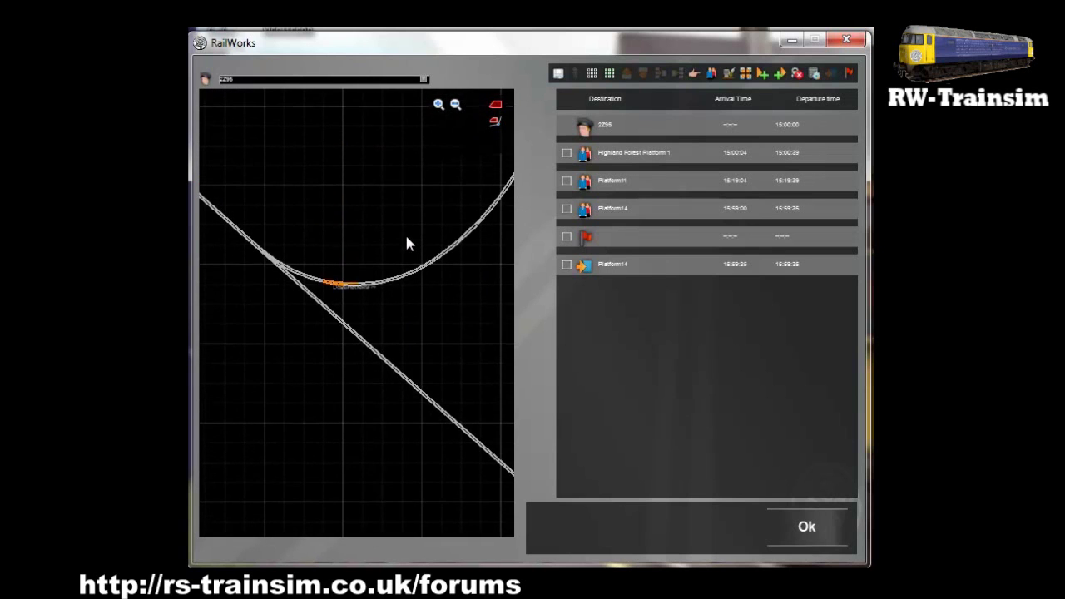
pyautogui.scroll(3, 406, 242)
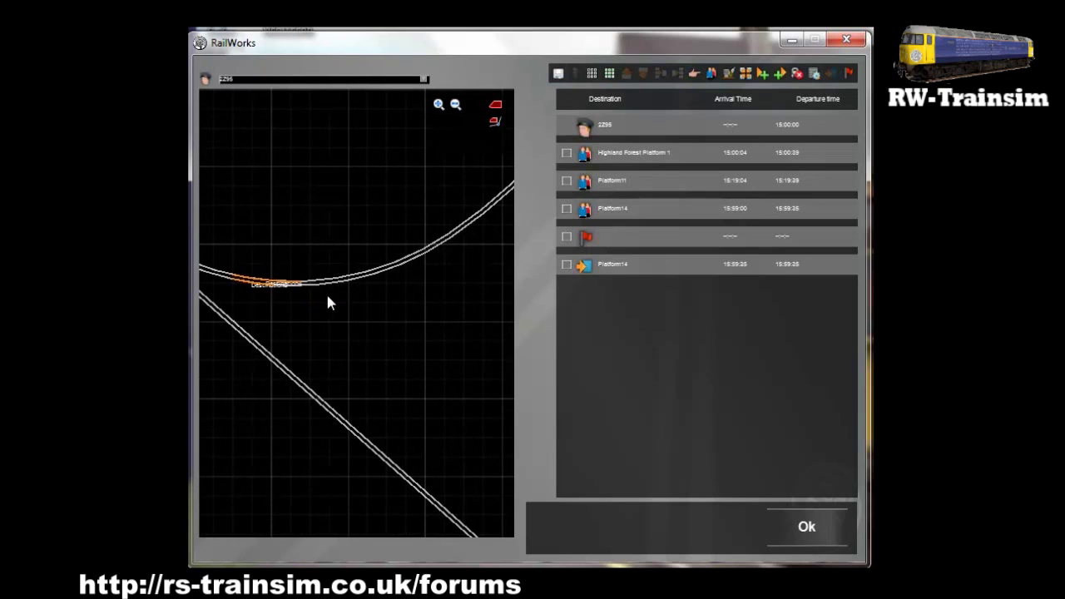
pyautogui.moveTo(327, 296); pyautogui.dragTo(457, 307, button='right')
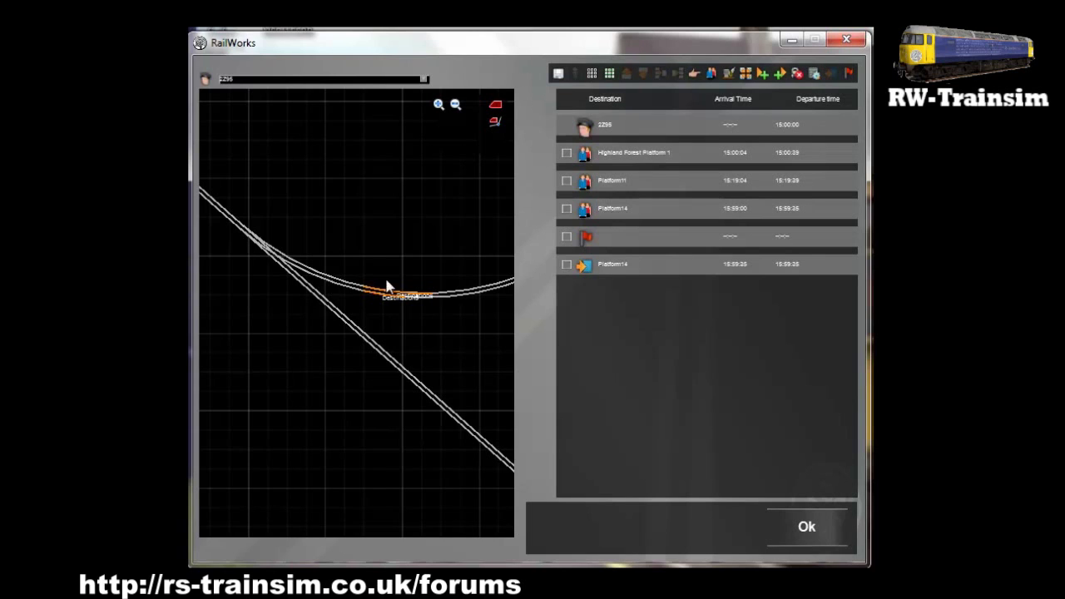
pyautogui.moveTo(481, 284); pyautogui.dragTo(408, 292)
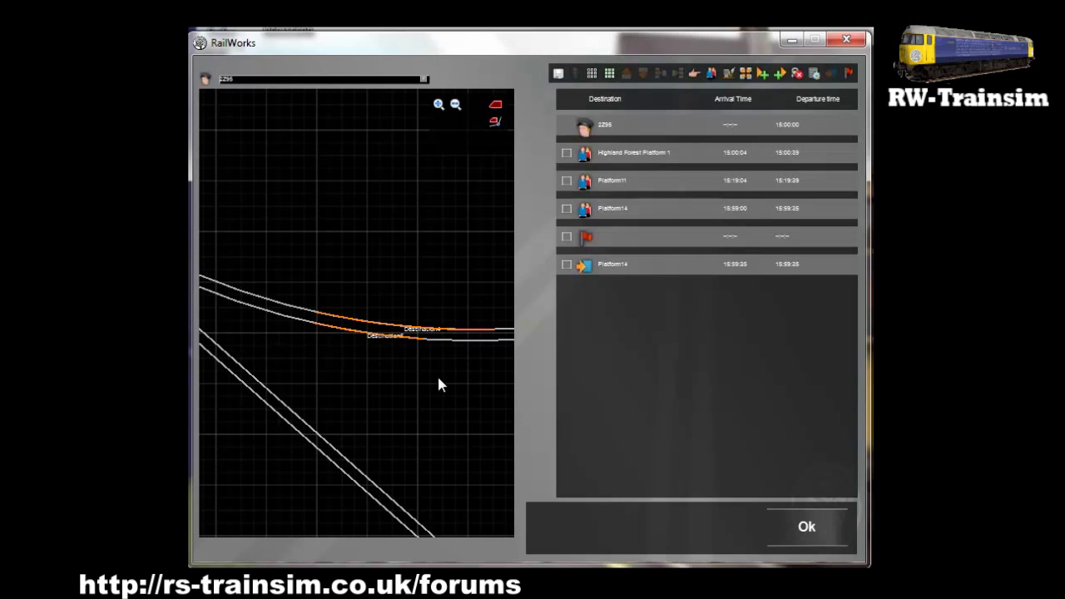
pyautogui.moveTo(439, 378); pyautogui.dragTo(490, 380)
pyautogui.click(585, 237)
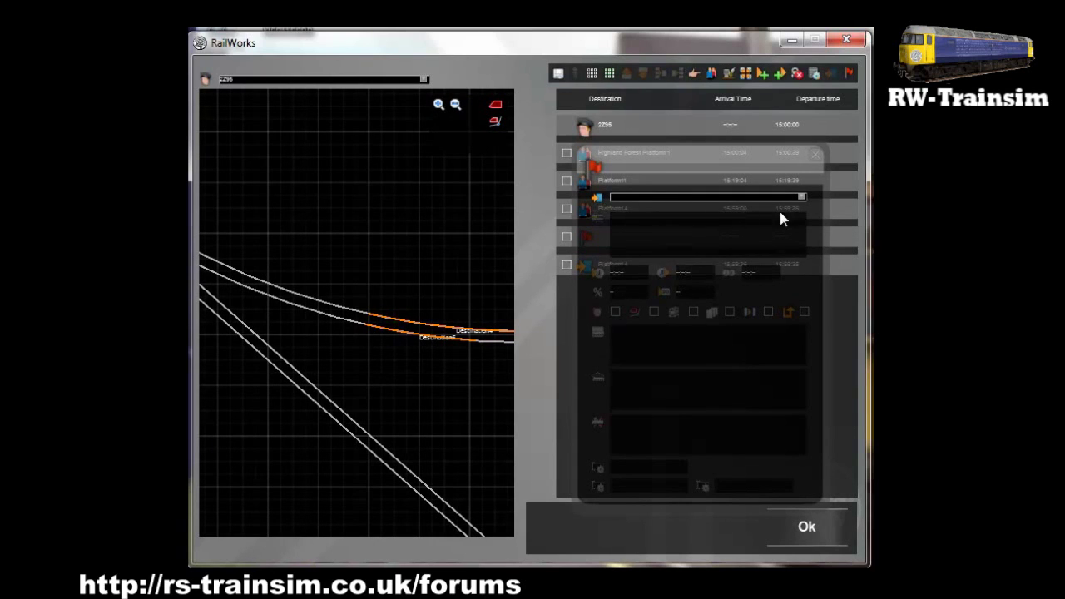
pyautogui.click(387, 333)
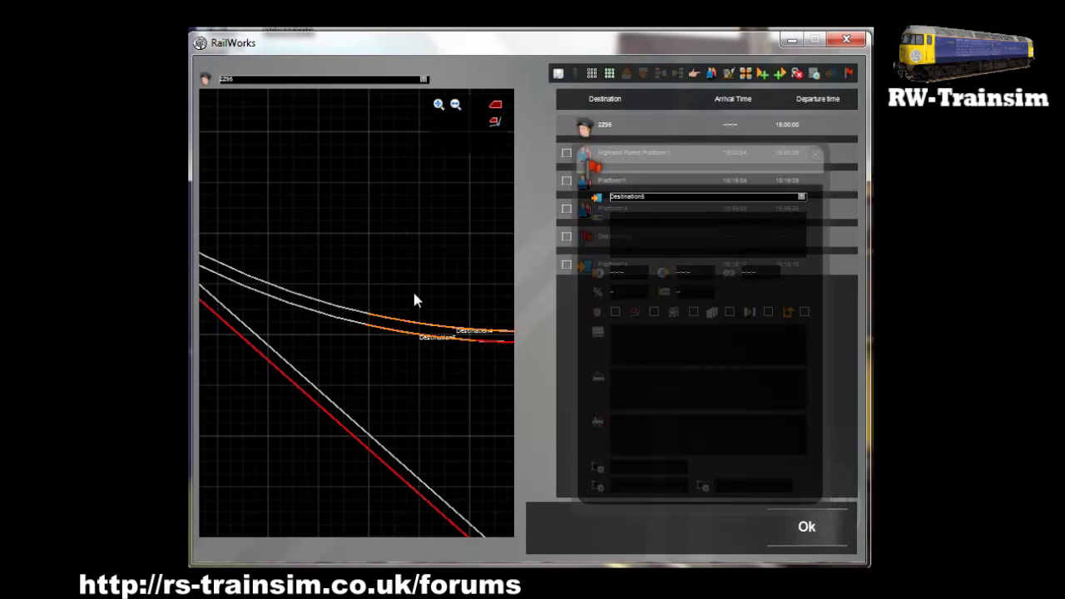
pyautogui.scroll(-5, 353, 340)
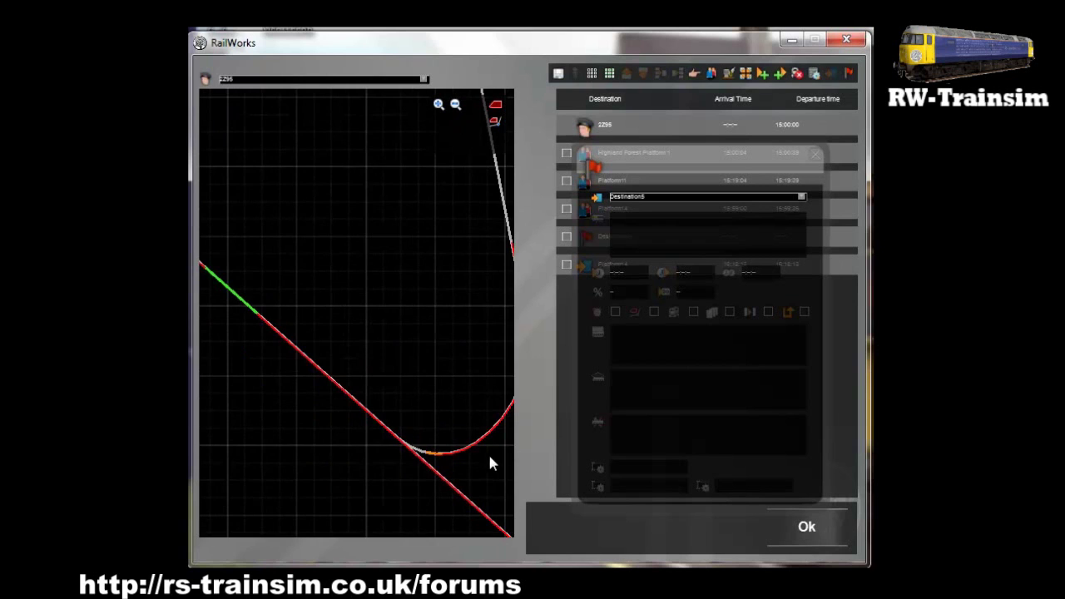
pyautogui.scroll(-2, 459, 451)
pyautogui.moveTo(448, 446); pyautogui.dragTo(457, 450, button='right')
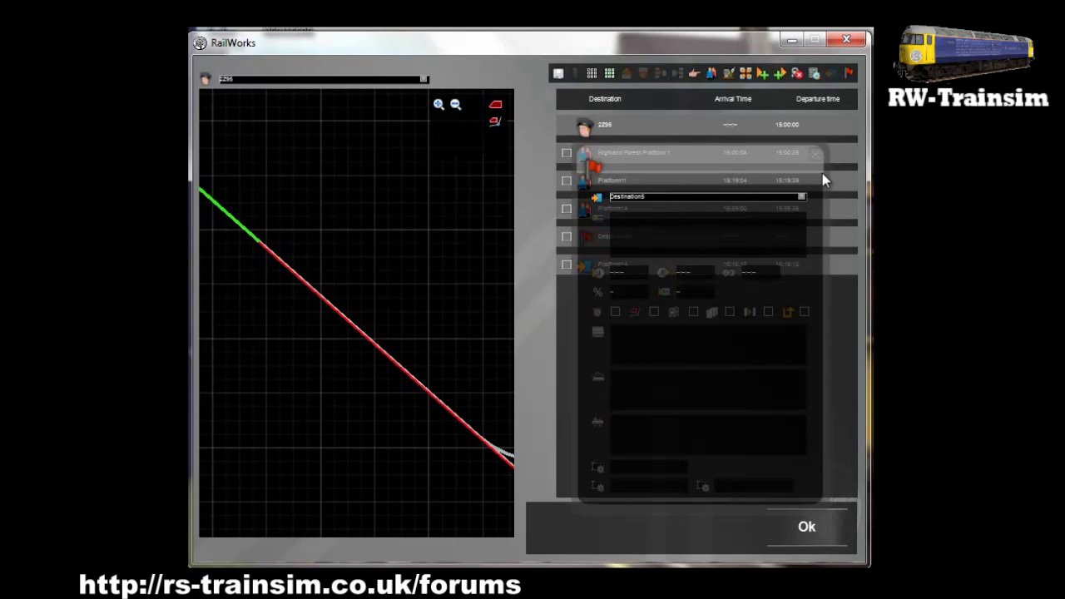
pyautogui.click(847, 75)
pyautogui.click(586, 268)
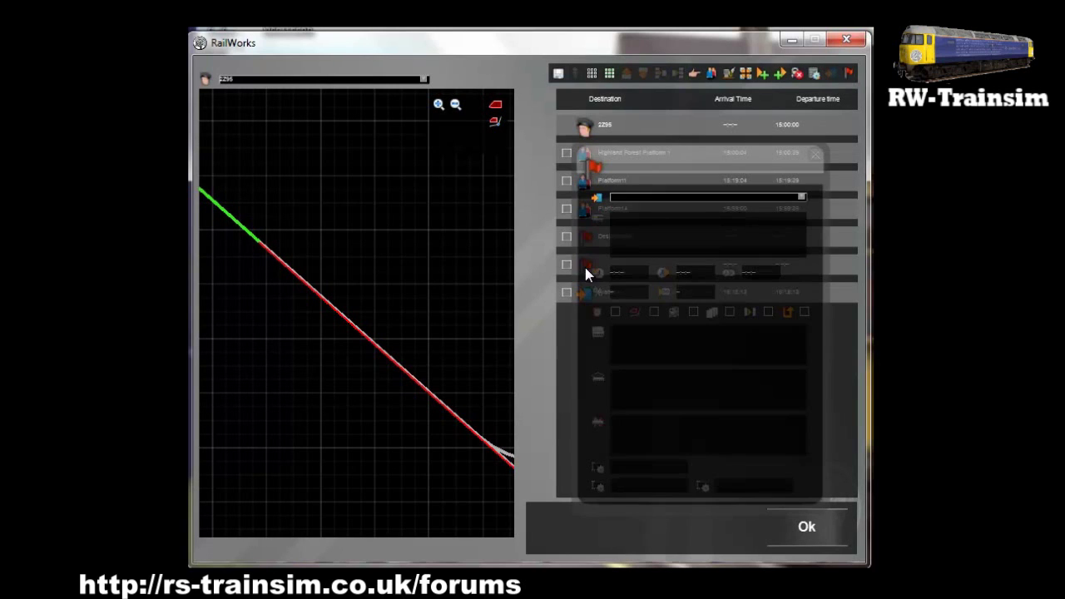
pyautogui.click(816, 155)
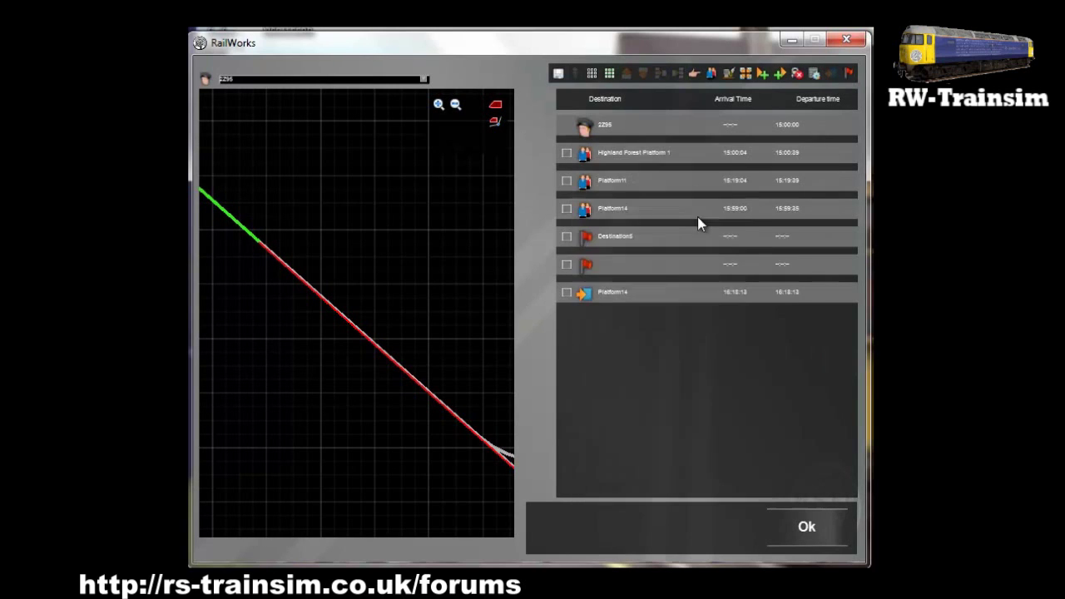
pyautogui.click(568, 265)
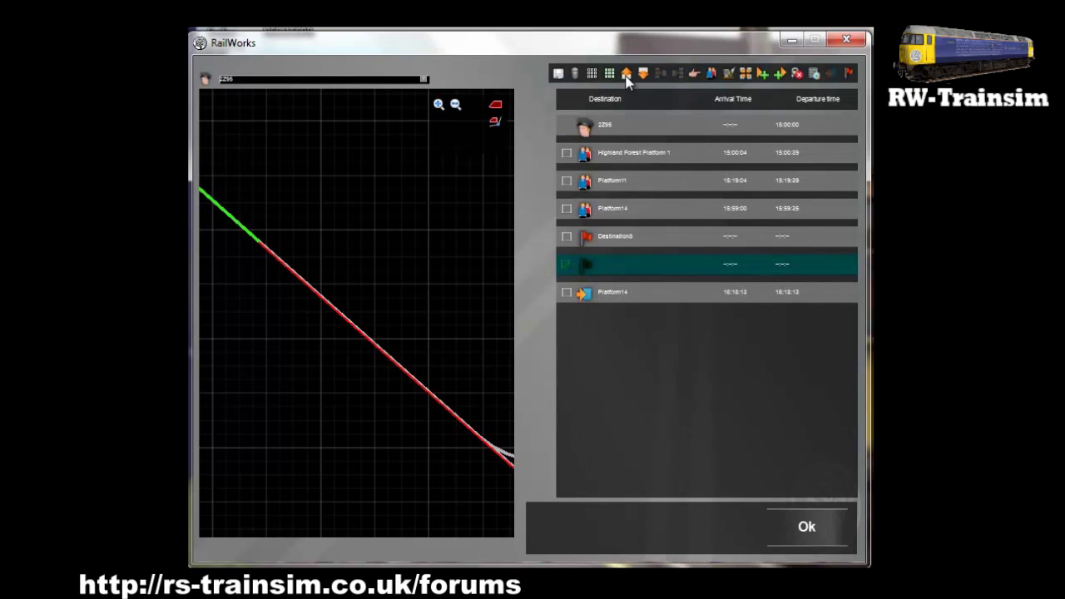
pyautogui.click(575, 75)
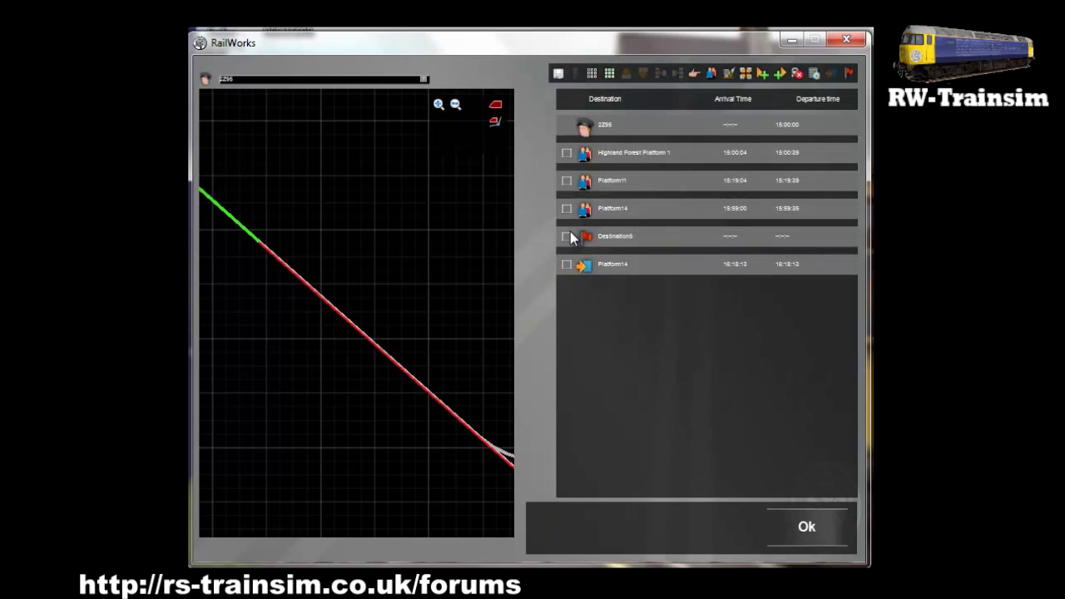
# - Move the Destination5 waypoint up one place, ahead of the Platform14 pick-up, and deselect it
pyautogui.click(566, 238)
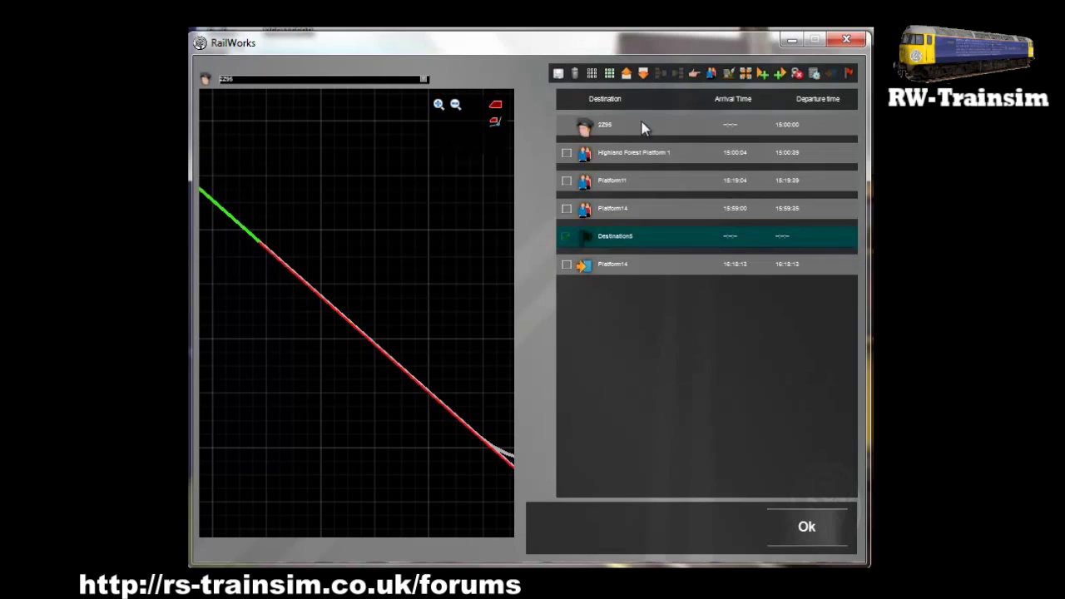
pyautogui.click(628, 75)
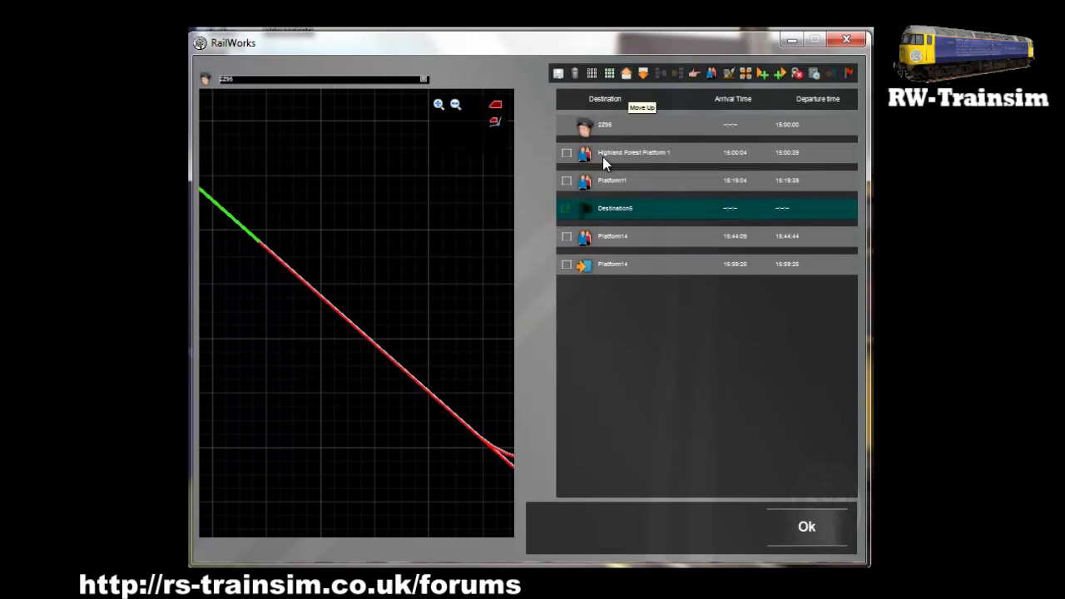
pyautogui.click(567, 209)
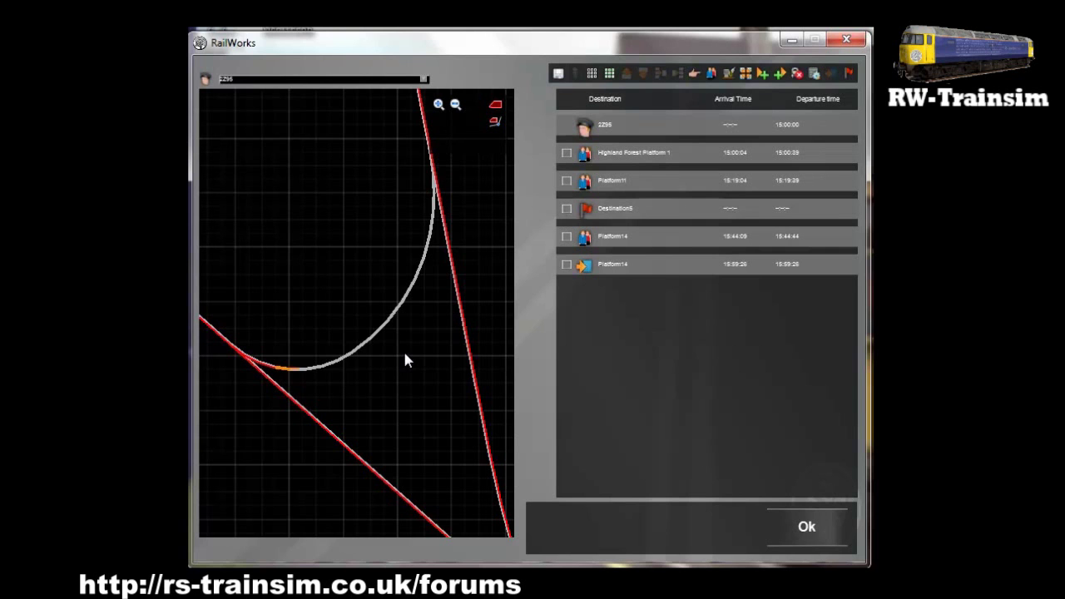
# - Add another waypoint instruction to the 2Z95 timetable, move it up one place ahead of the Platform14 pick-up, and deselect it
pyautogui.scroll(-2, 430, 386)
pyautogui.moveTo(431, 387); pyautogui.dragTo(432, 388, button='right')
pyautogui.scroll(3, 297, 295)
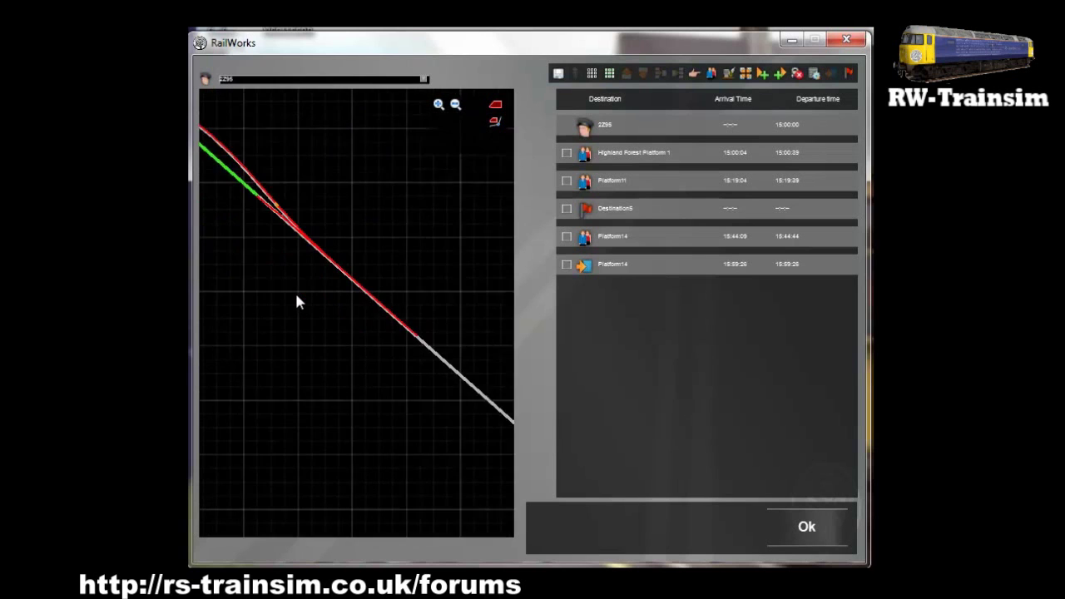
pyautogui.scroll(-2, 296, 291)
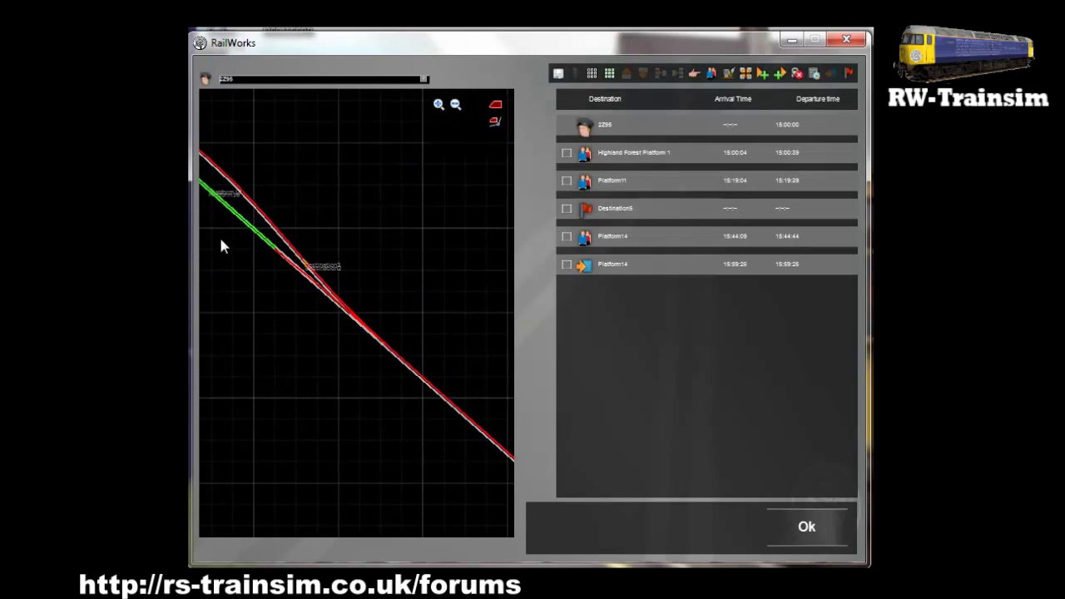
pyautogui.scroll(2, 231, 249)
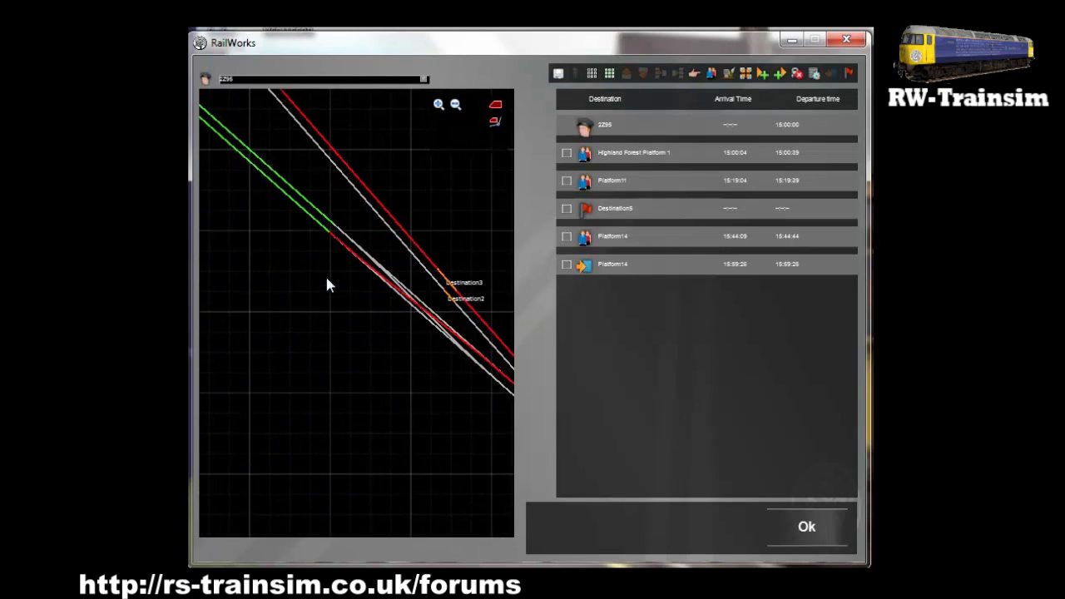
pyautogui.moveTo(326, 278); pyautogui.dragTo(330, 280, button='right')
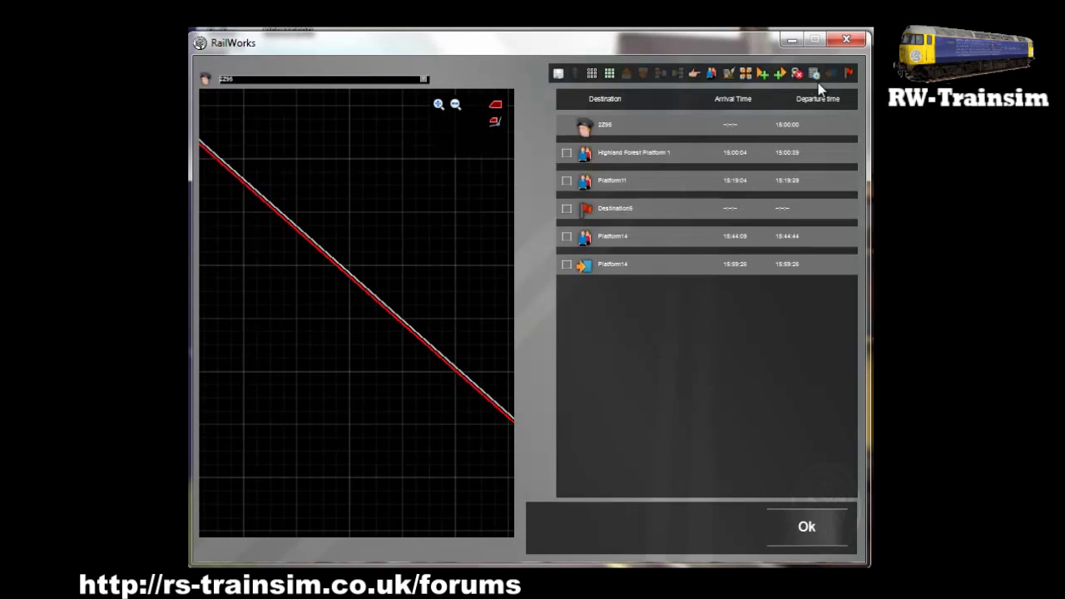
pyautogui.click(850, 74)
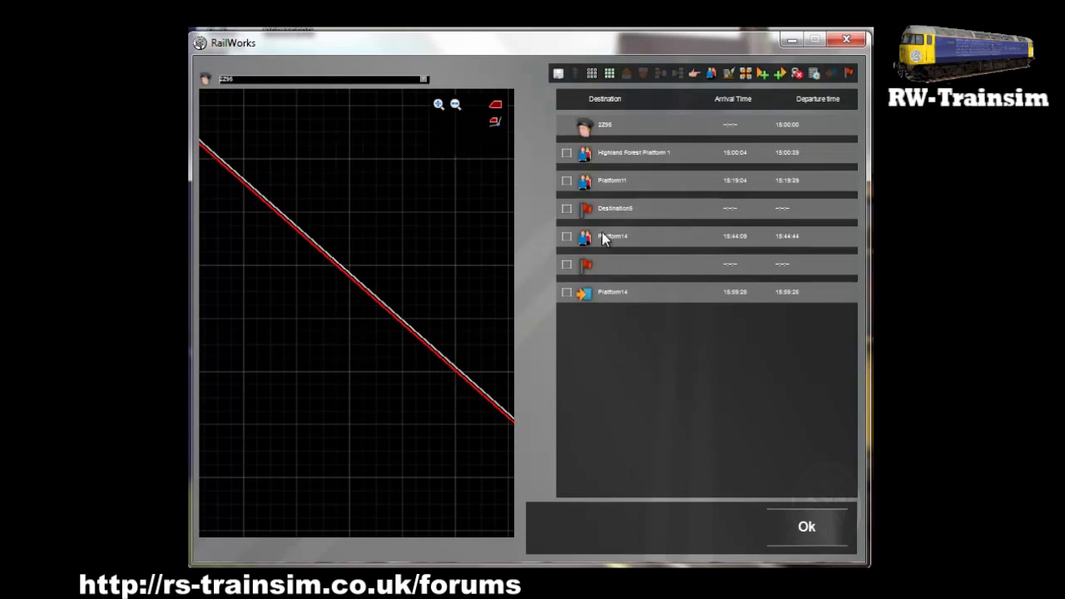
pyautogui.click(563, 267)
pyautogui.click(627, 73)
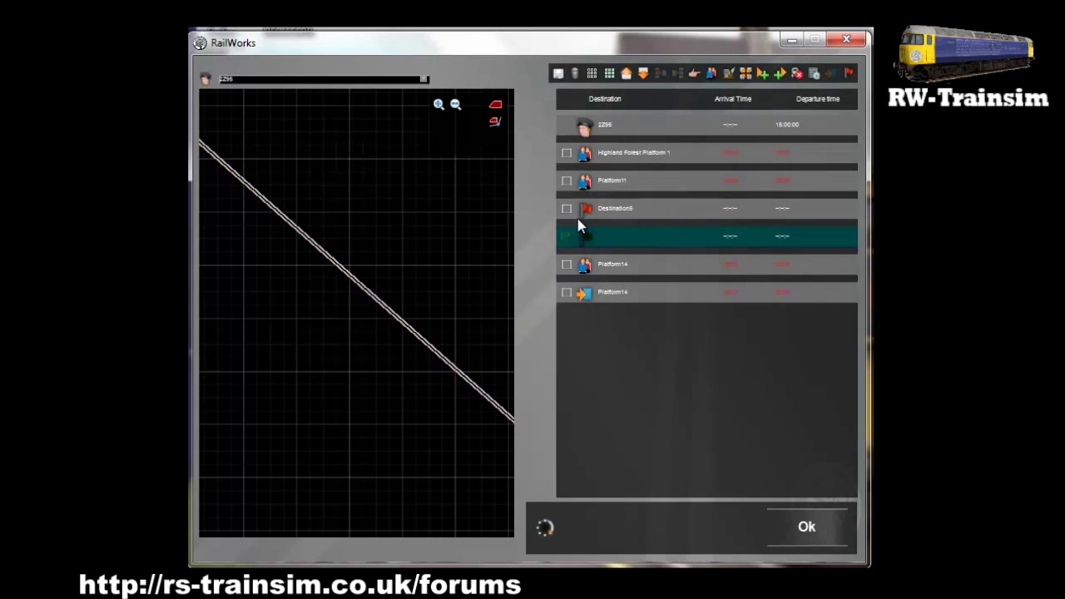
pyautogui.click(567, 236)
# - Set the blank waypoint's destination to Platform18 on the line northwest of the southeastern junction and close its instruction details
pyautogui.click(588, 237)
pyautogui.scroll(-3, 387, 253)
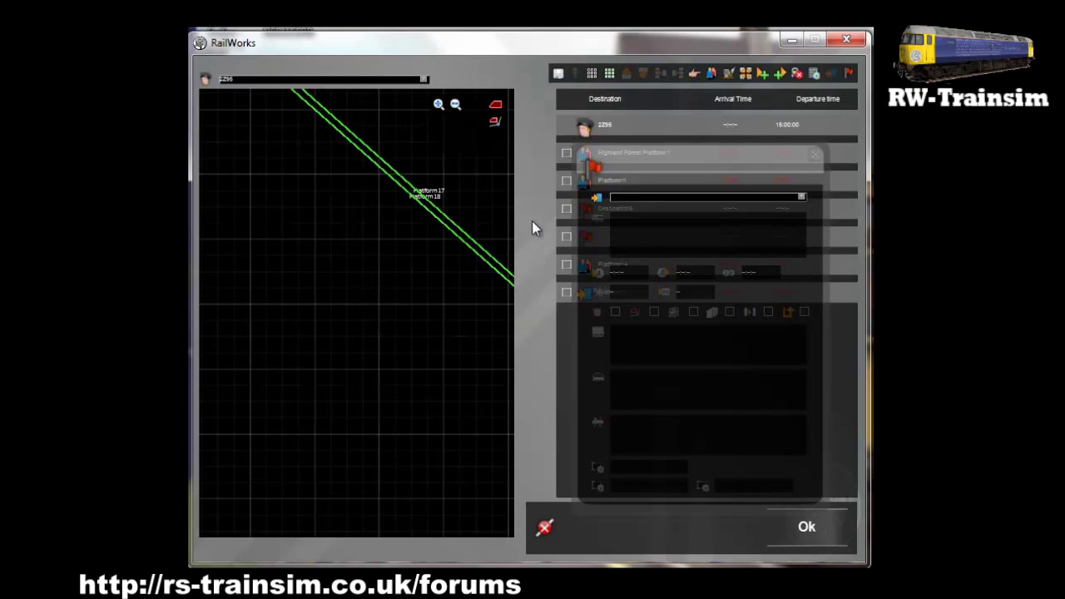
pyautogui.click(485, 265)
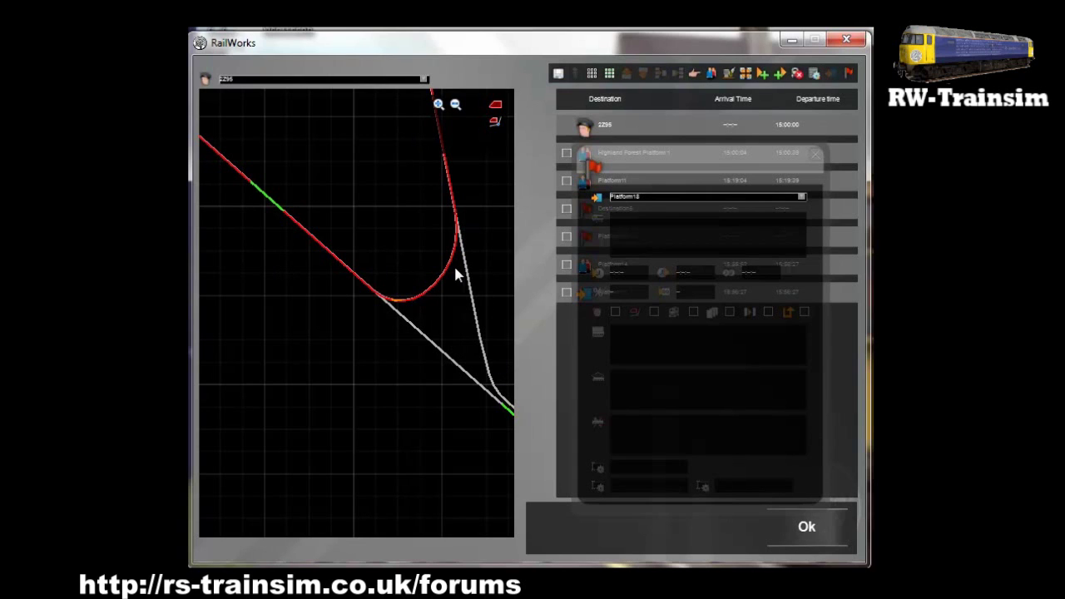
pyautogui.scroll(2, 457, 273)
pyautogui.scroll(3, 351, 259)
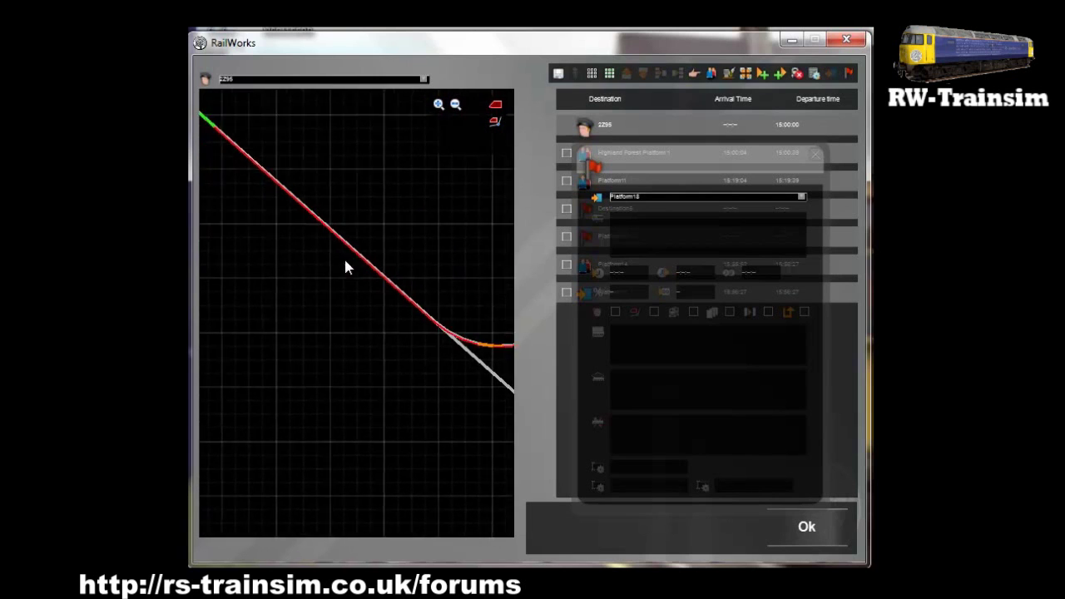
pyautogui.moveTo(281, 212); pyautogui.dragTo(366, 308)
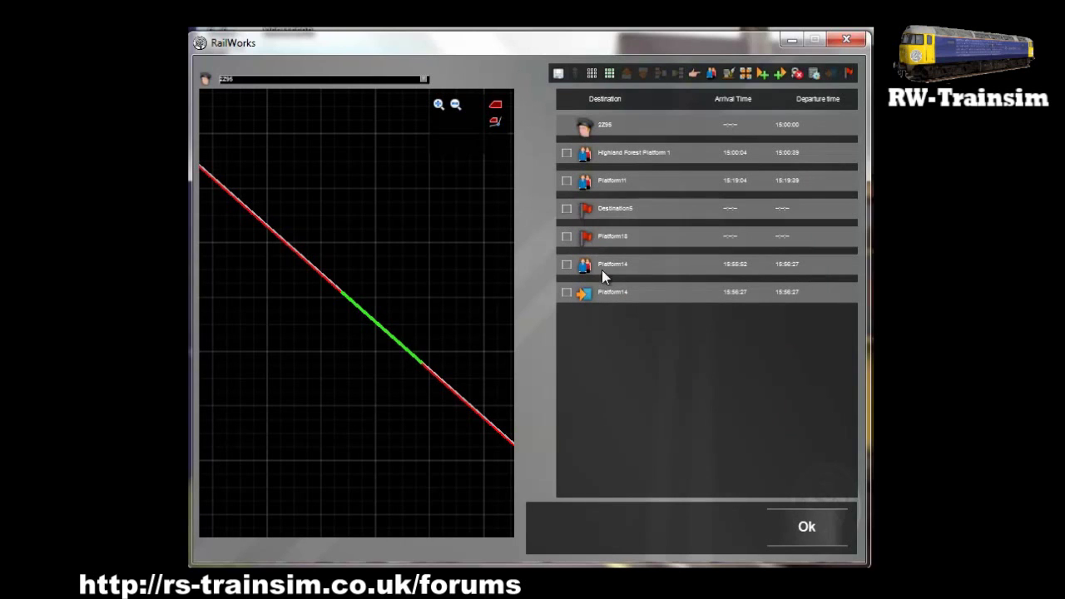
# - Examine the complete 2Z95 route on the map, from the southern start through the northern junction and around the eastern loop to the central junction
pyautogui.scroll(-10, 399, 376)
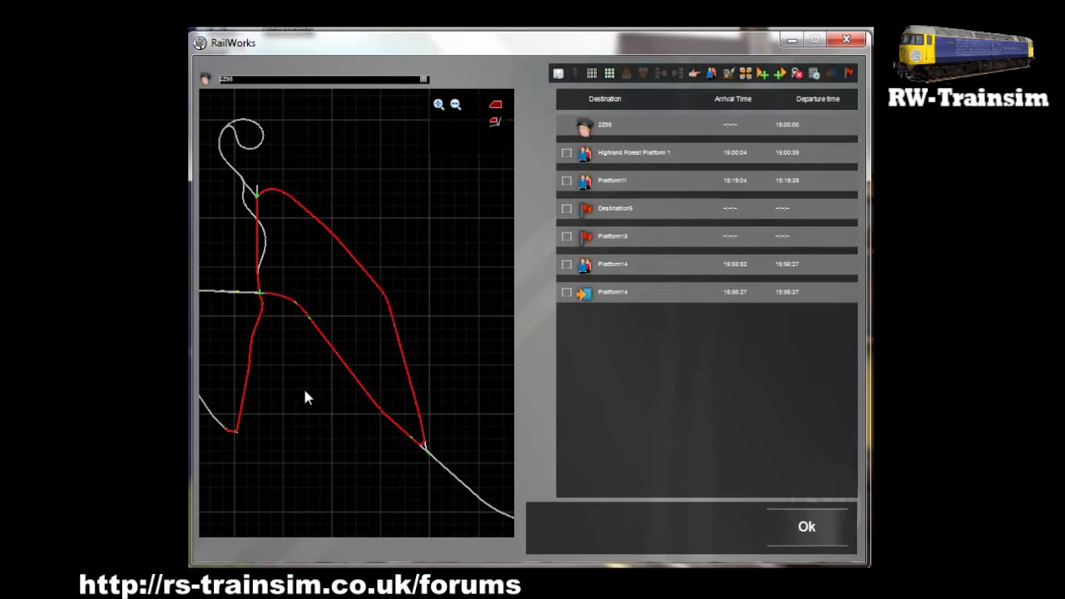
pyautogui.moveTo(295, 383); pyautogui.dragTo(370, 436, button='right')
pyautogui.moveTo(380, 485); pyautogui.dragTo(342, 376, button='right')
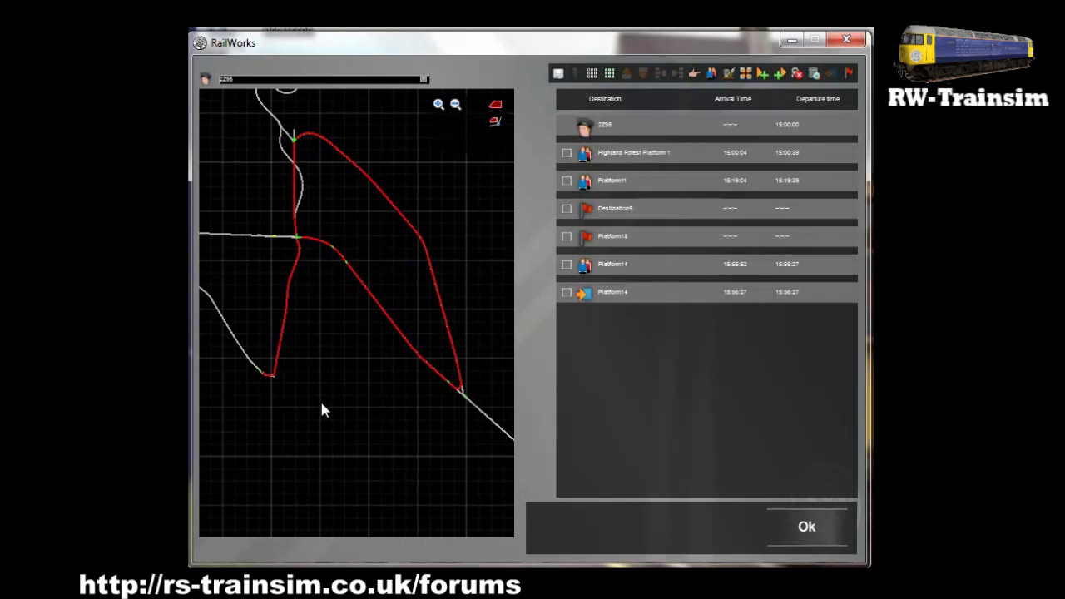
pyautogui.moveTo(310, 392); pyautogui.dragTo(360, 492, button='right')
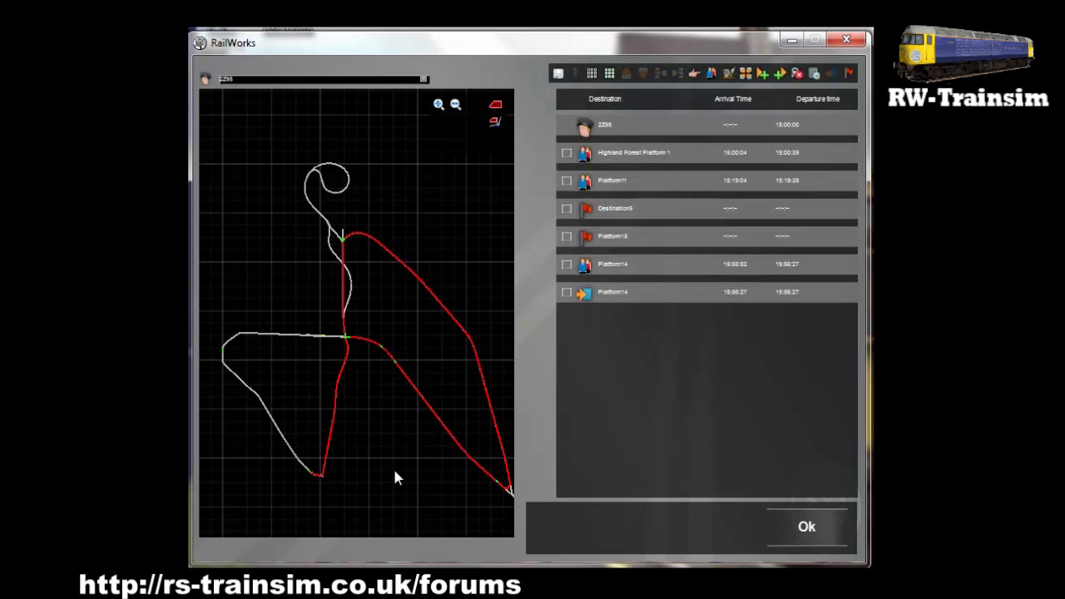
pyautogui.scroll(3, 377, 422)
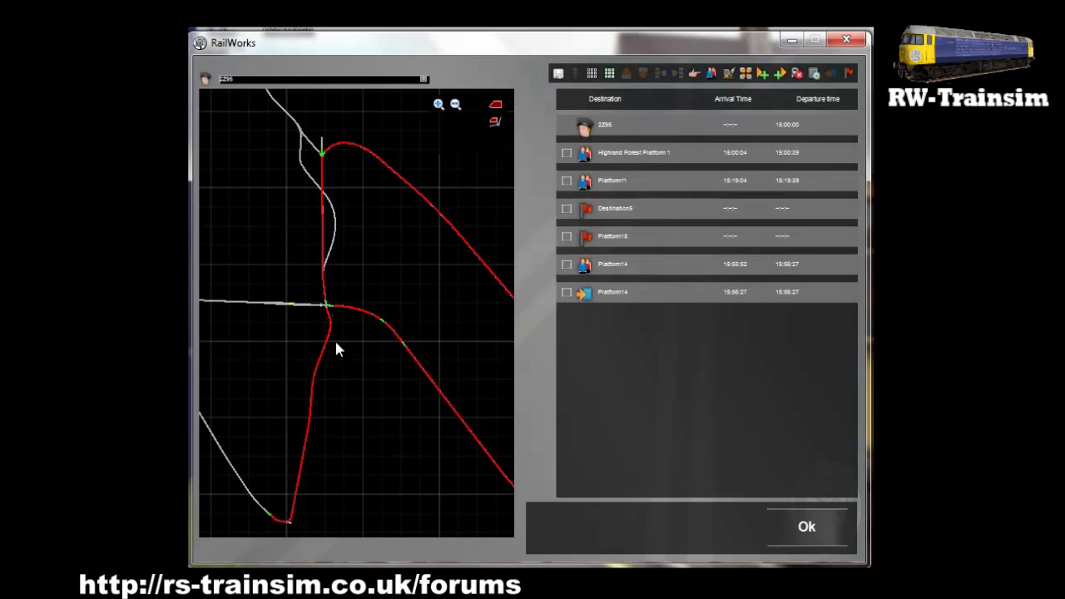
pyautogui.scroll(3, 336, 349)
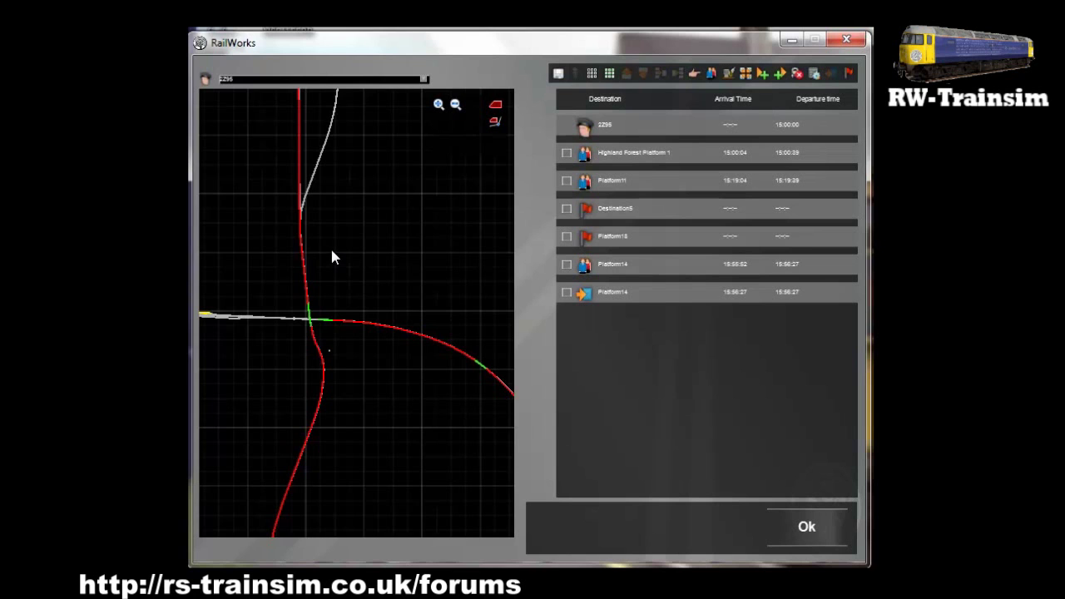
pyautogui.scroll(-2, 331, 252)
pyautogui.scroll(-2, 331, 252)
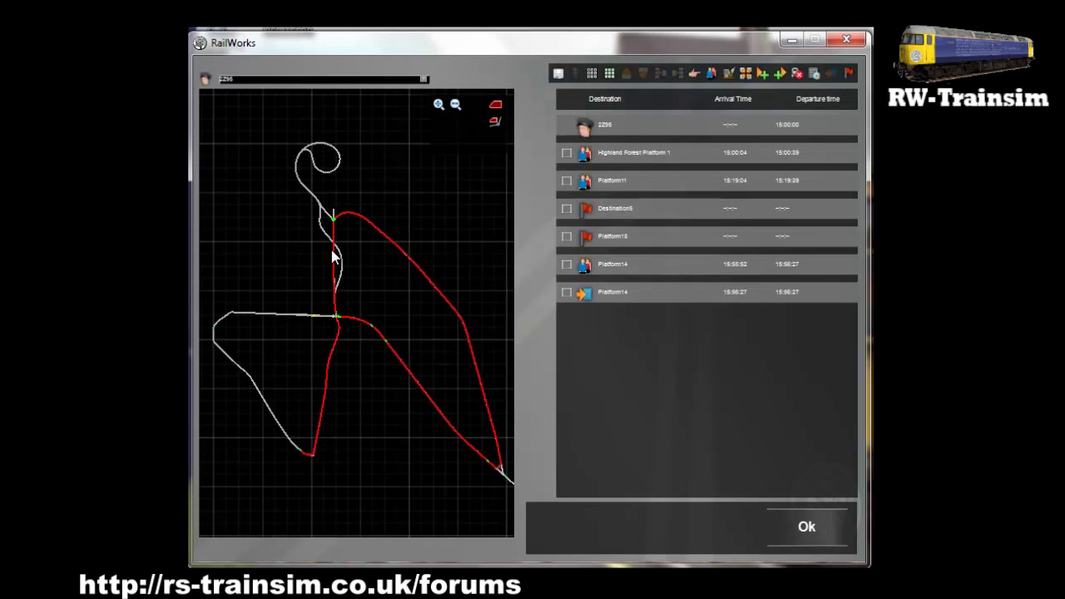
pyautogui.moveTo(408, 310); pyautogui.dragTo(375, 265, button='right')
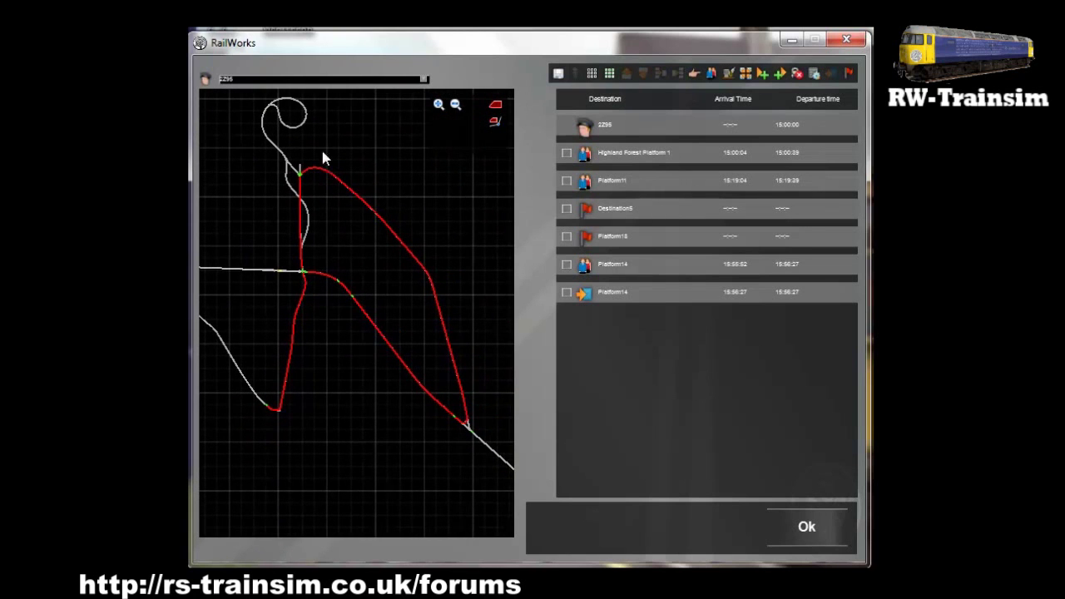